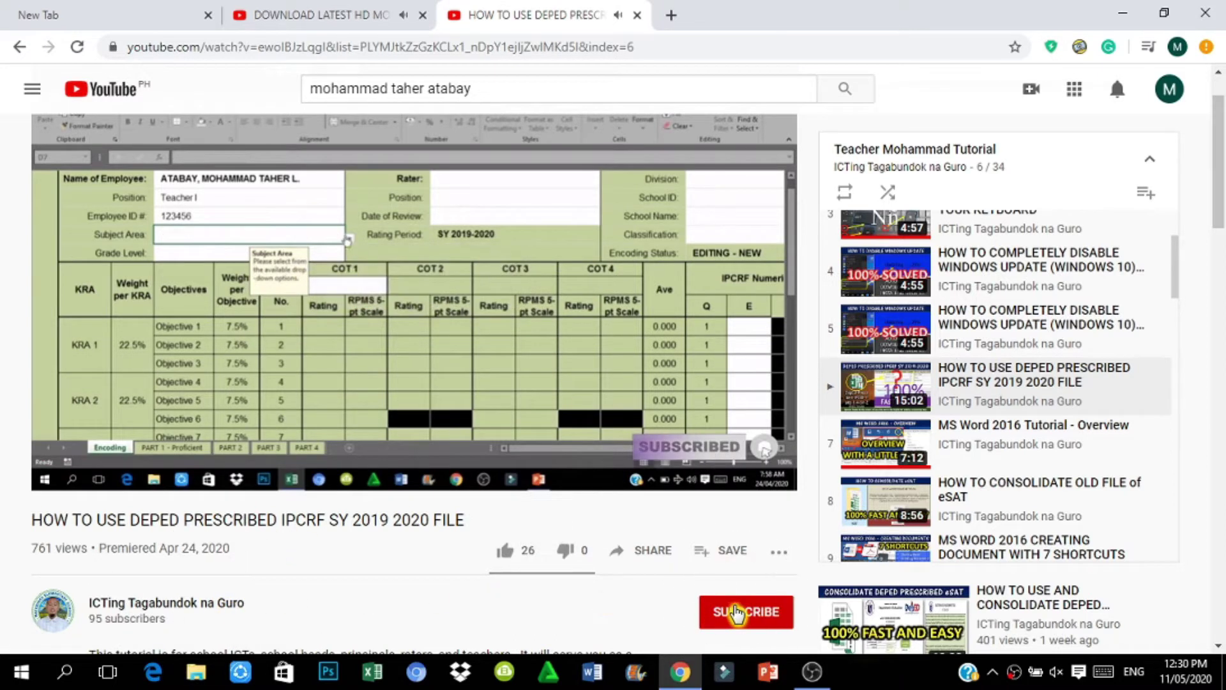
Subscribe to the IPCRF tutorial channel on YouTube and open its notification bell options.
click(737, 614)
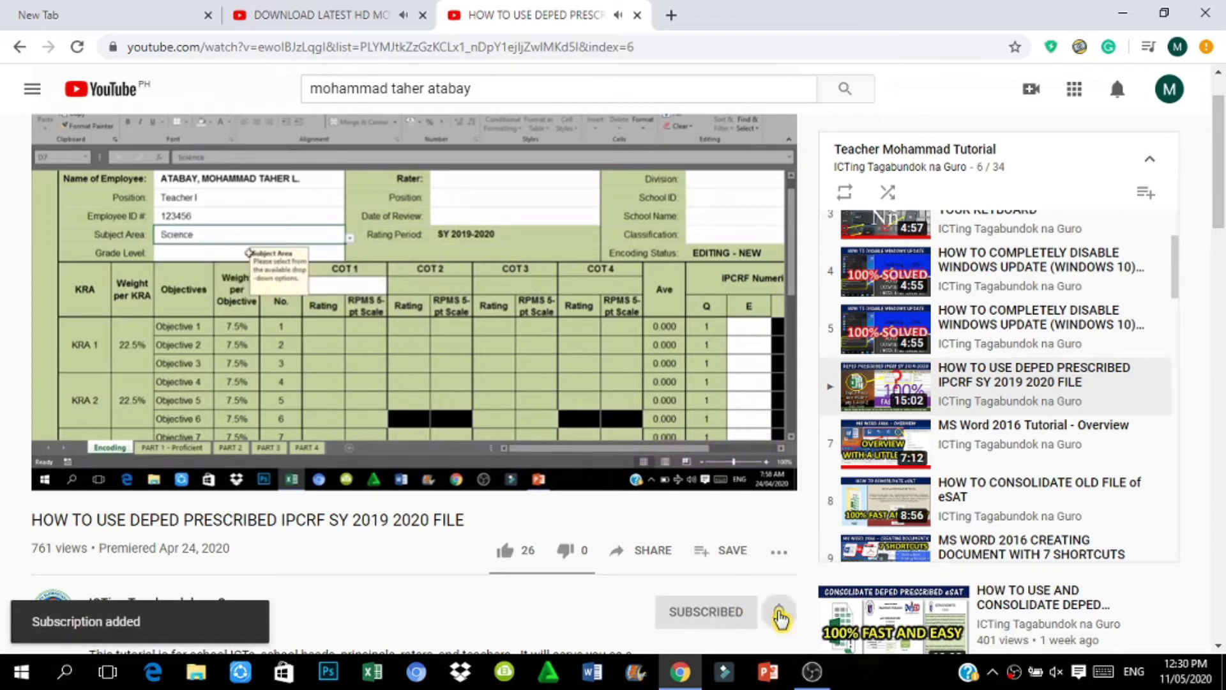
click(780, 617)
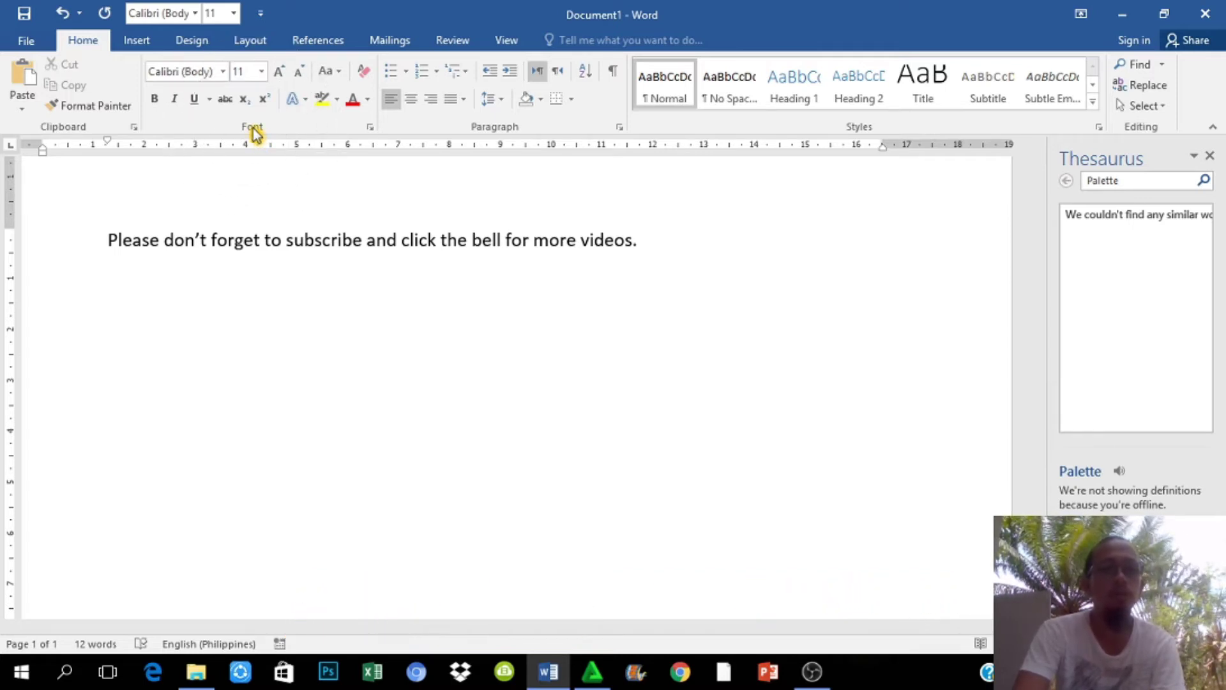
click(97, 45)
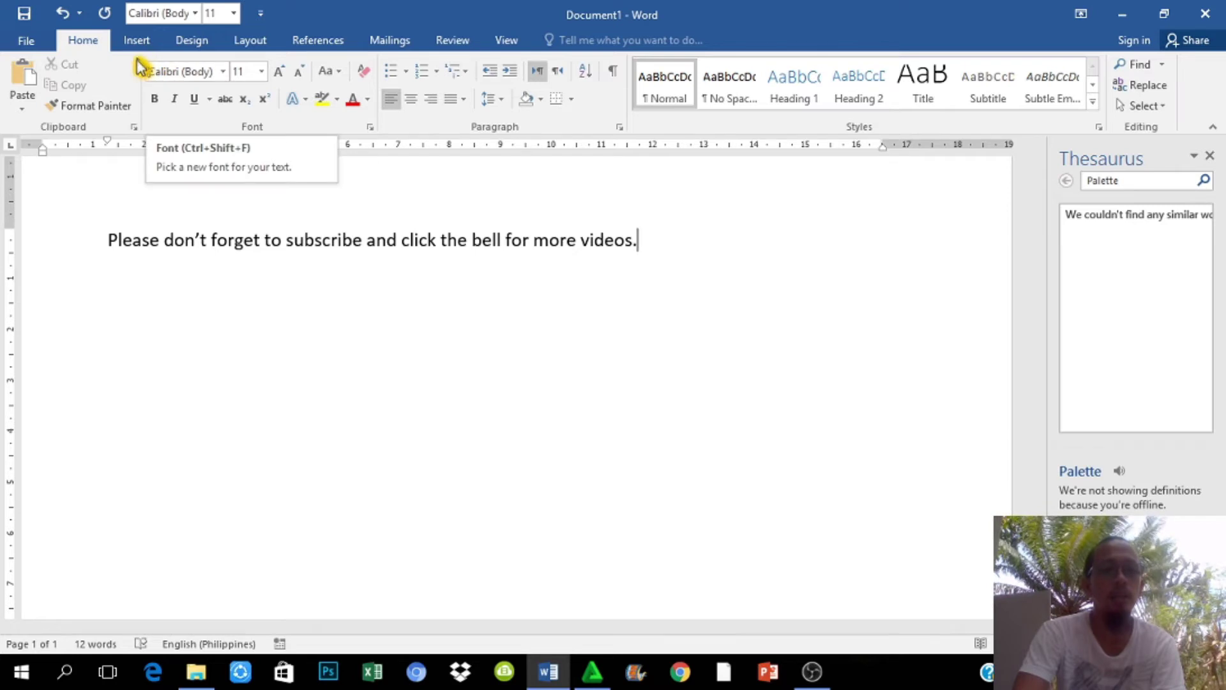
click(78, 133)
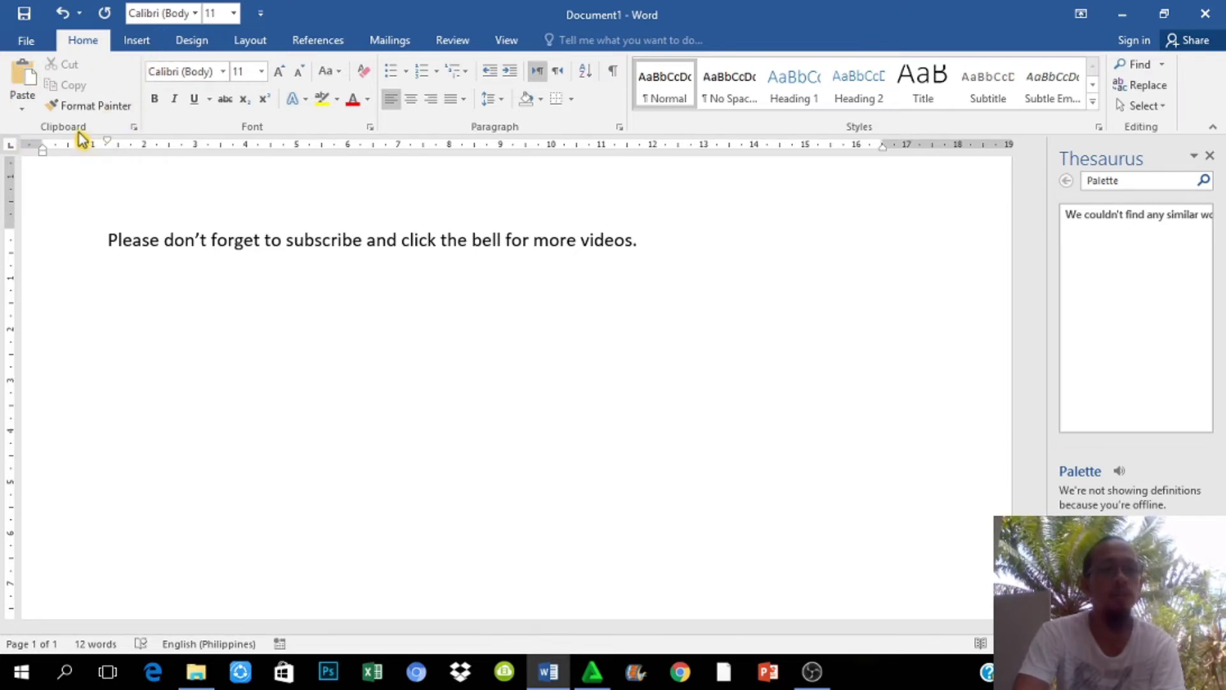
click(234, 132)
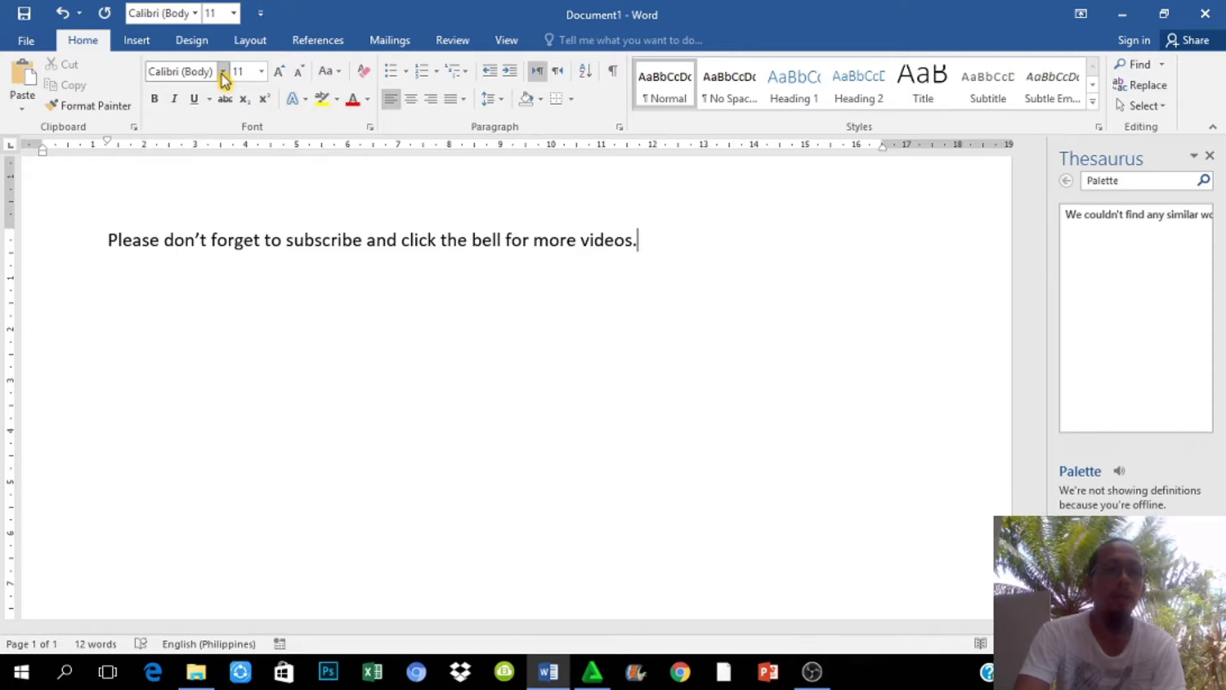
Enter 13.5 in the Font Size box to apply a custom 13.5-point size.
click(223, 74)
click(223, 74)
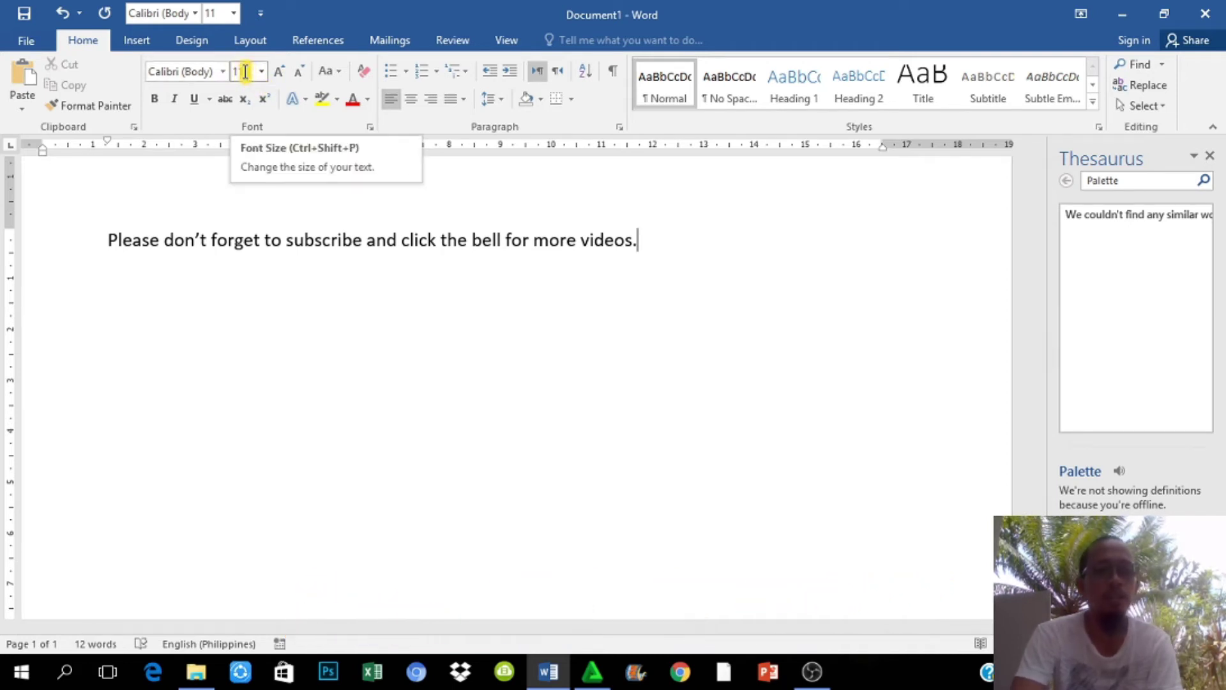
click(245, 72)
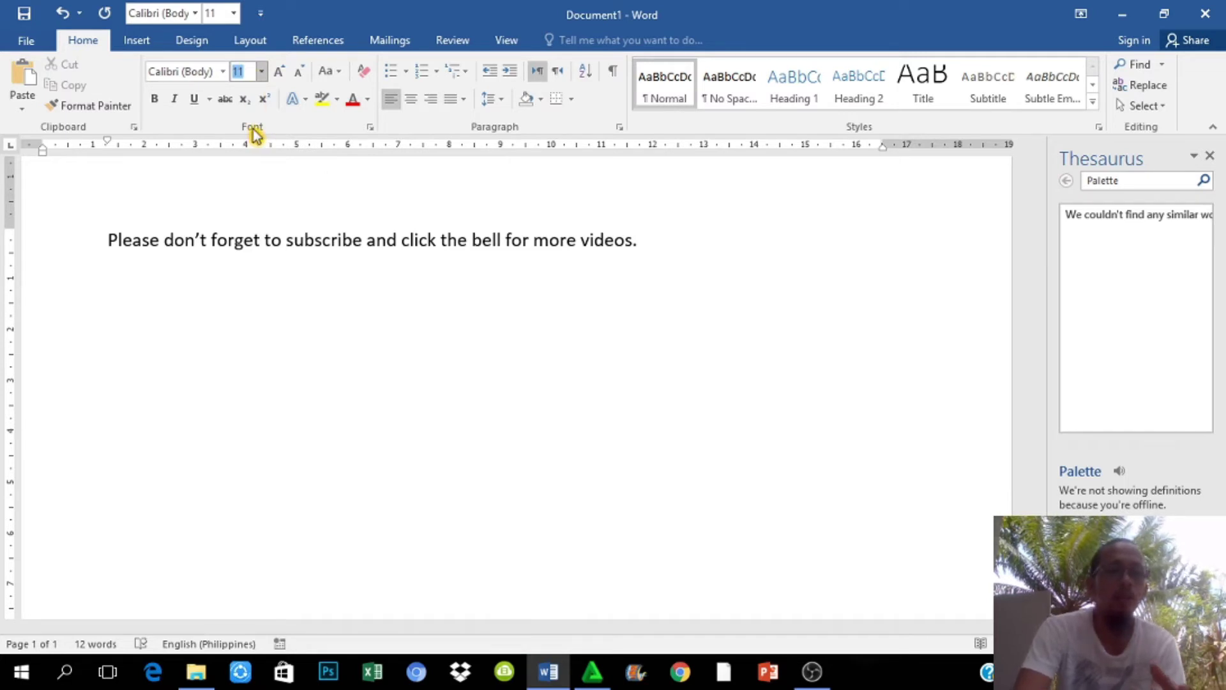
click(192, 70)
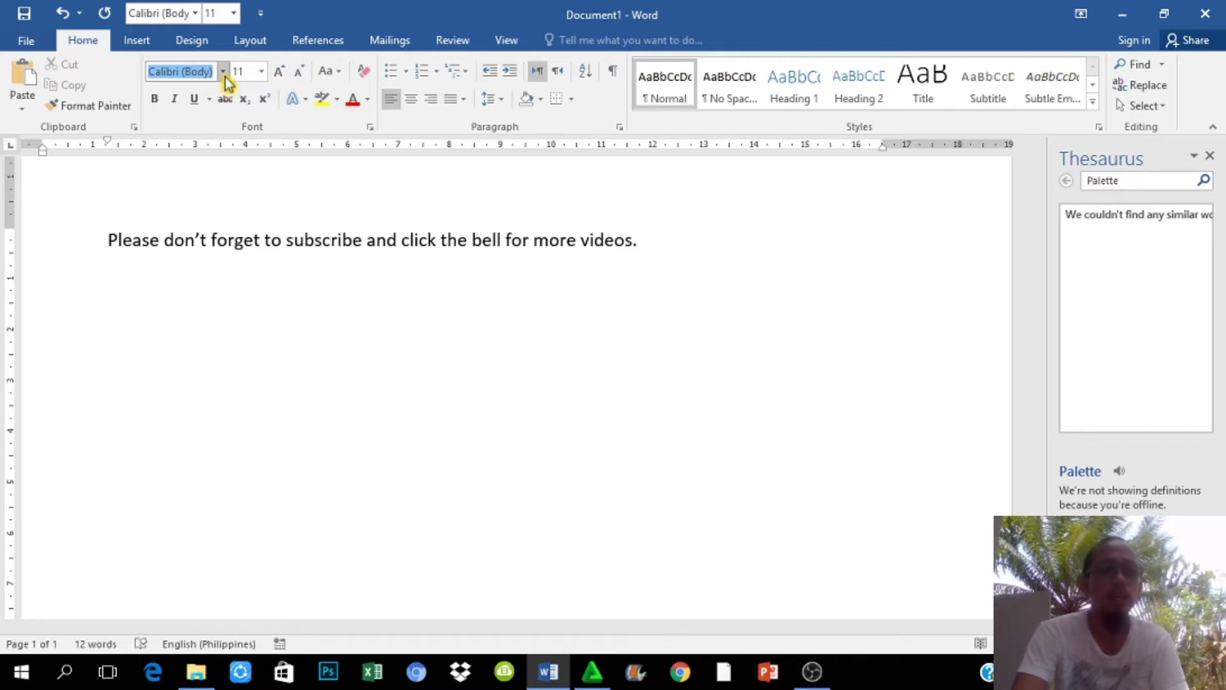
click(223, 72)
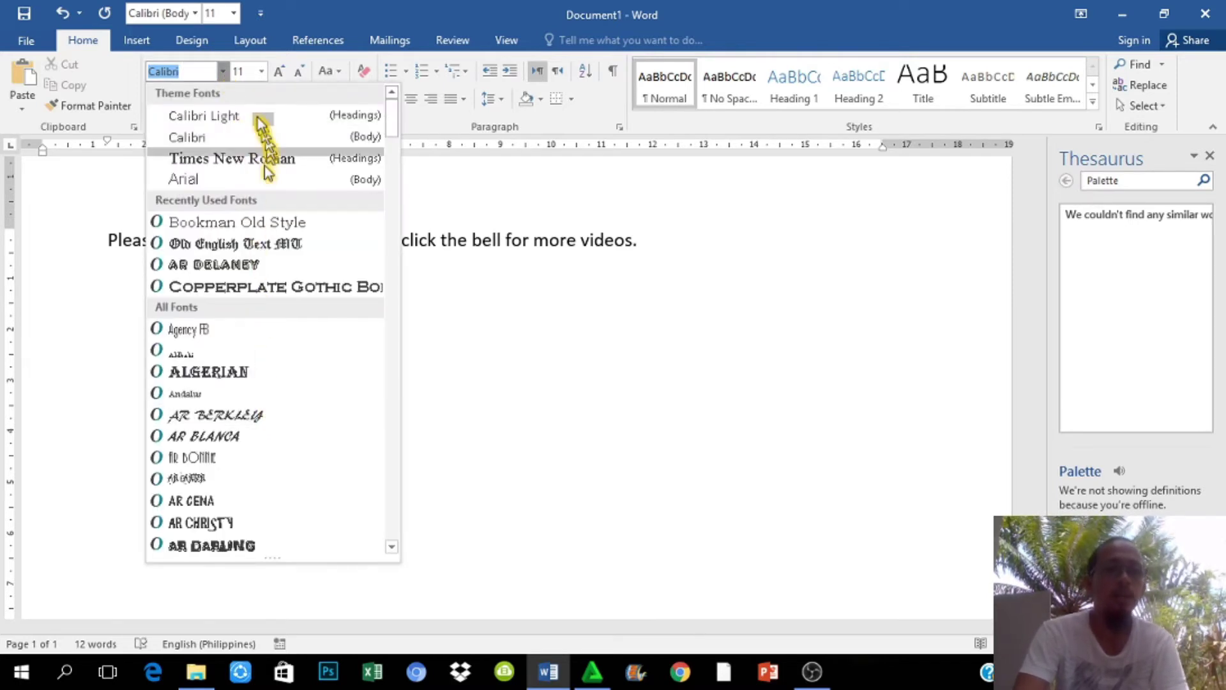
click(261, 72)
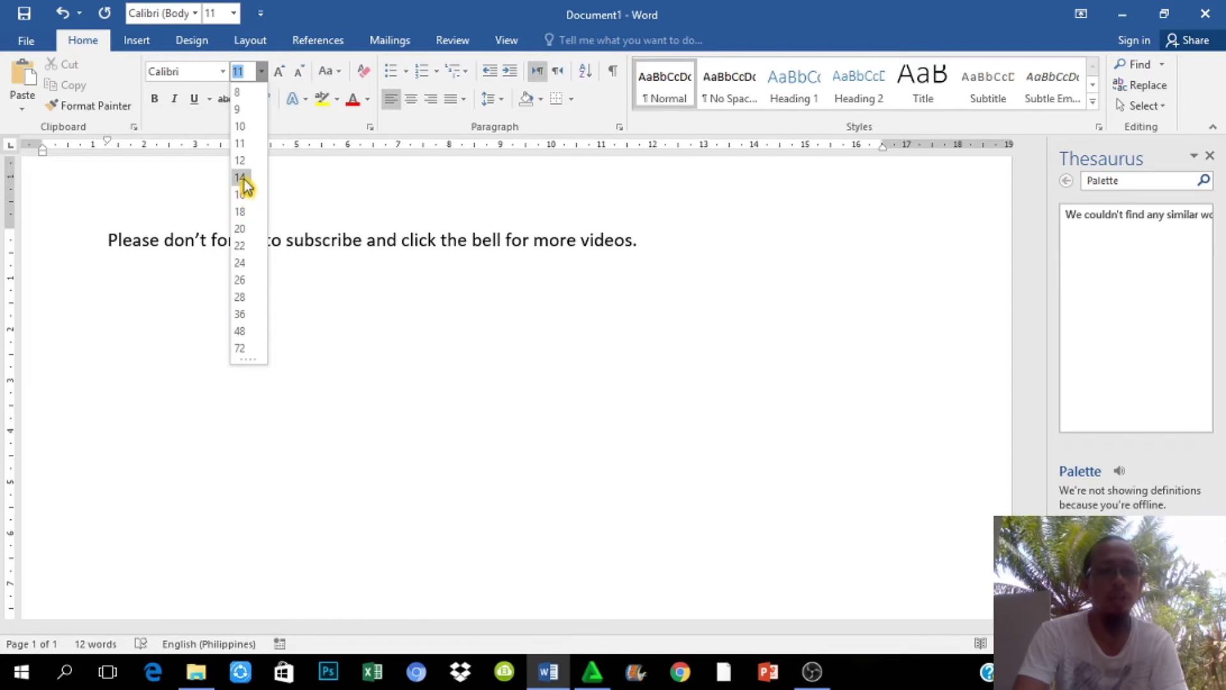
click(240, 71)
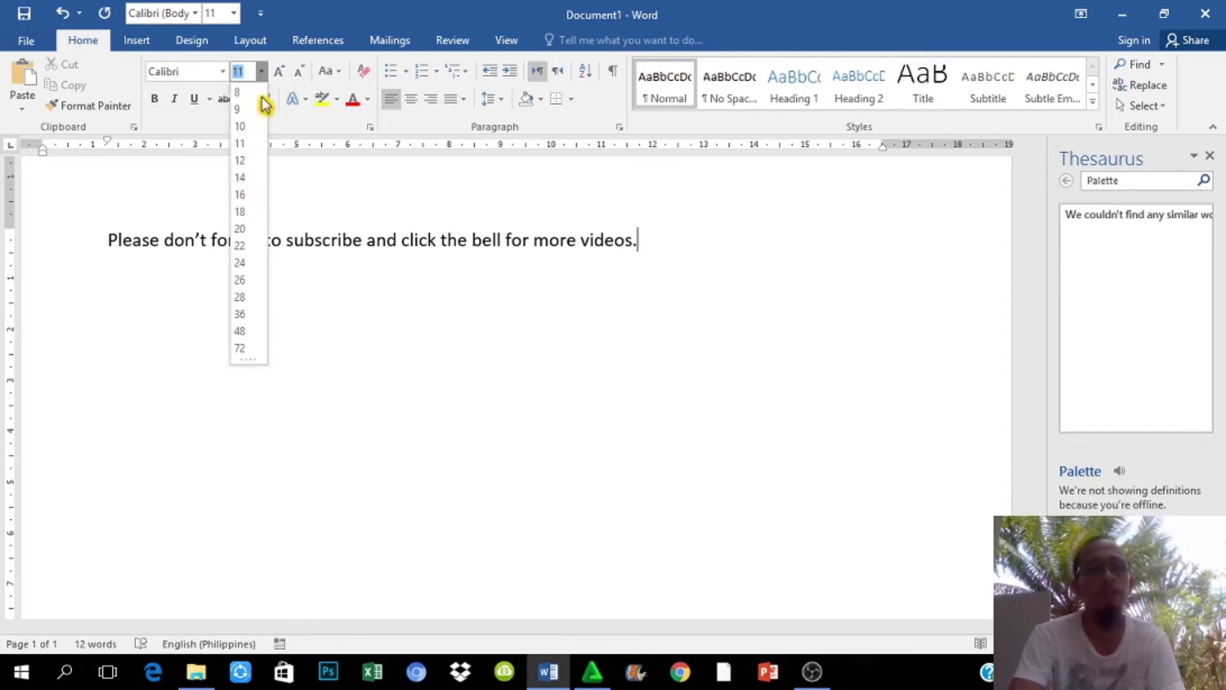
text(13)
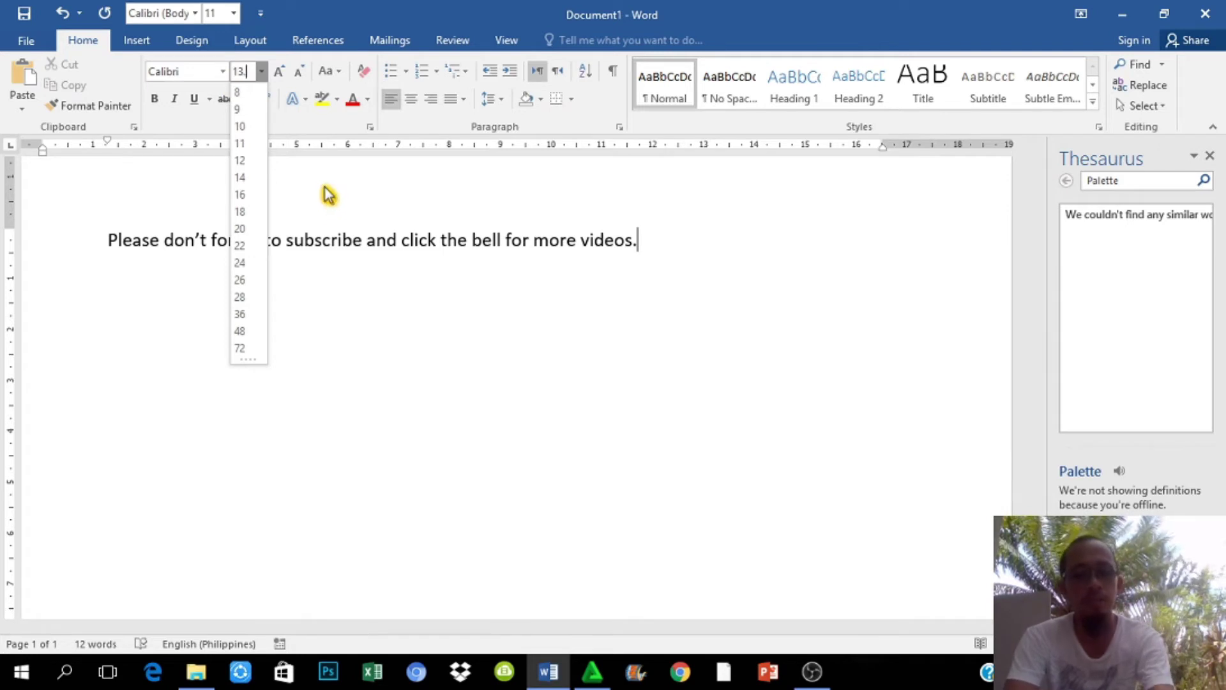
text(.5)
key(Return)
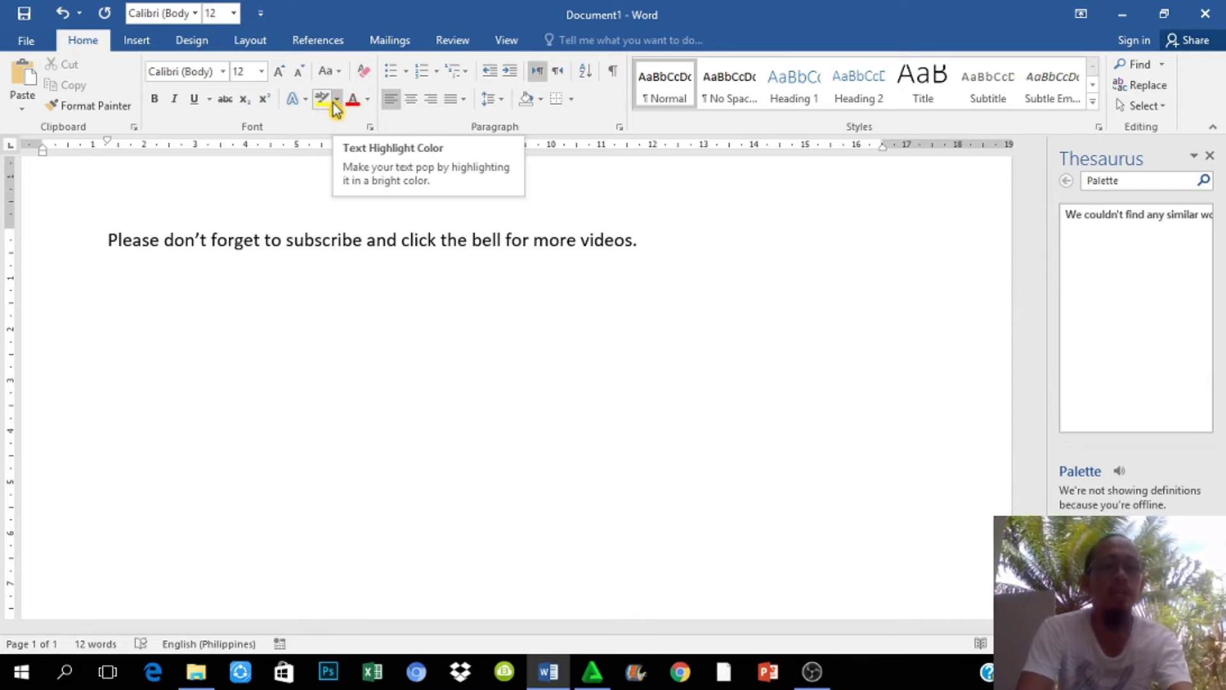
click(325, 101)
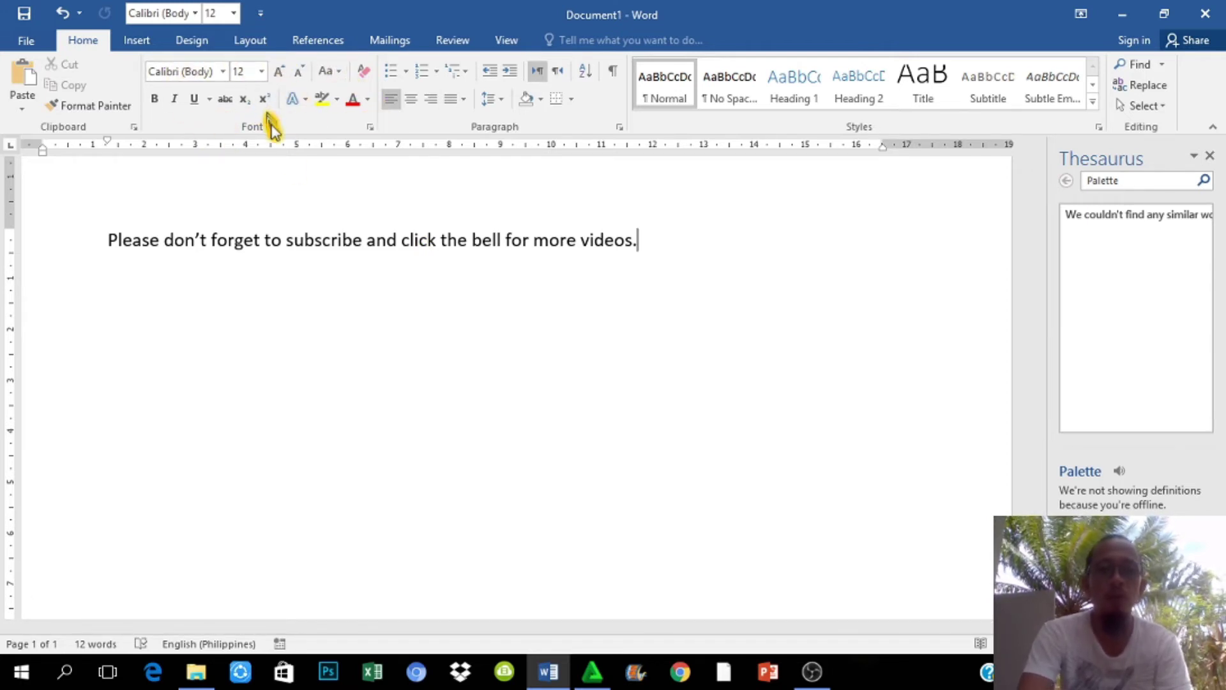
Select the word 'subscribe' in the sentence 'Please don't forget to subscribe…'.
double_click(320, 246)
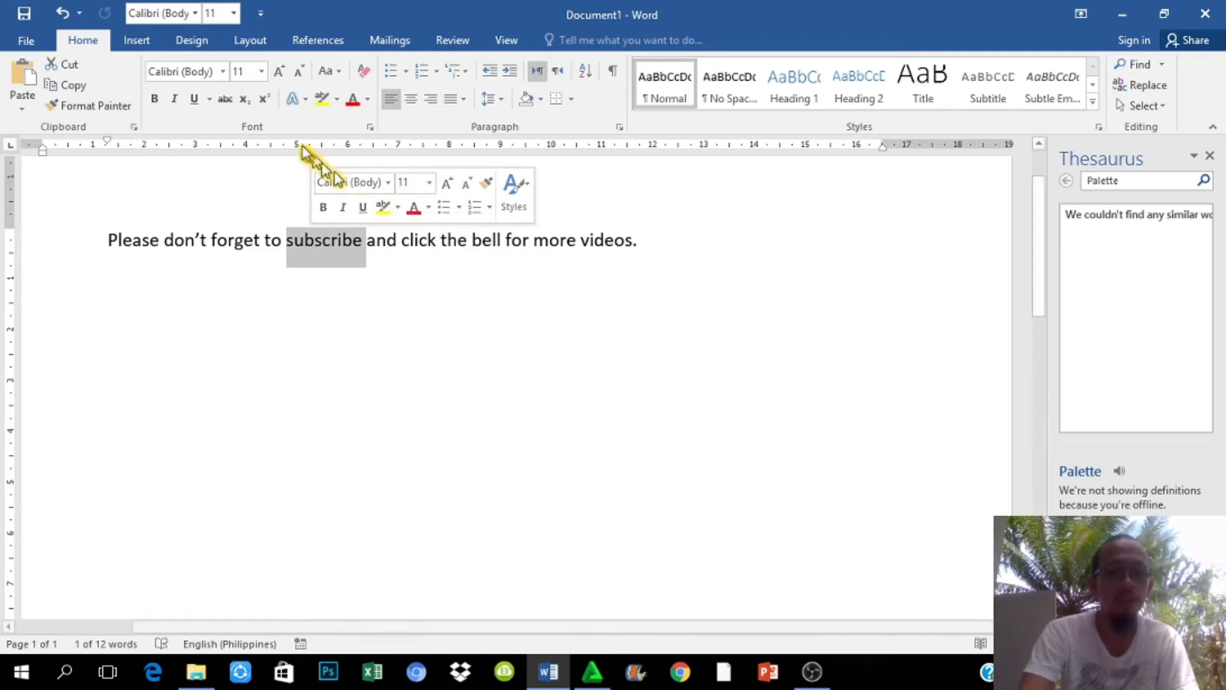
double_click(343, 246)
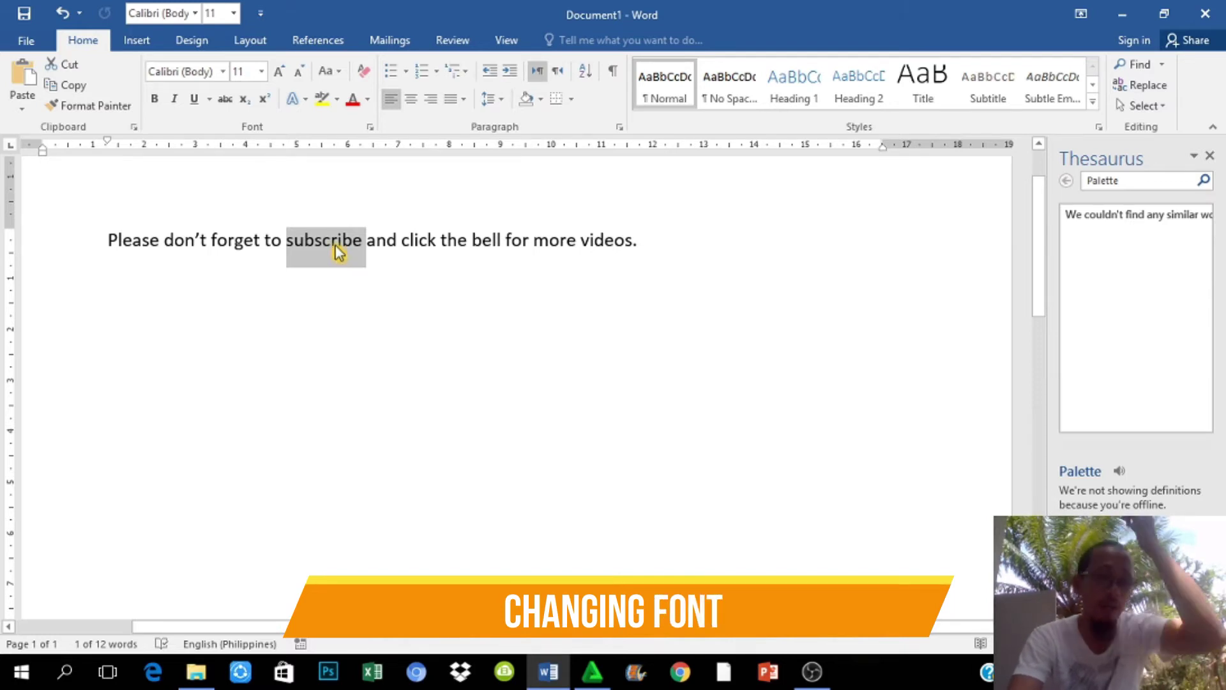
Set 'subscribe' in Times New Roman, then change it to Old English Text MT.
click(223, 71)
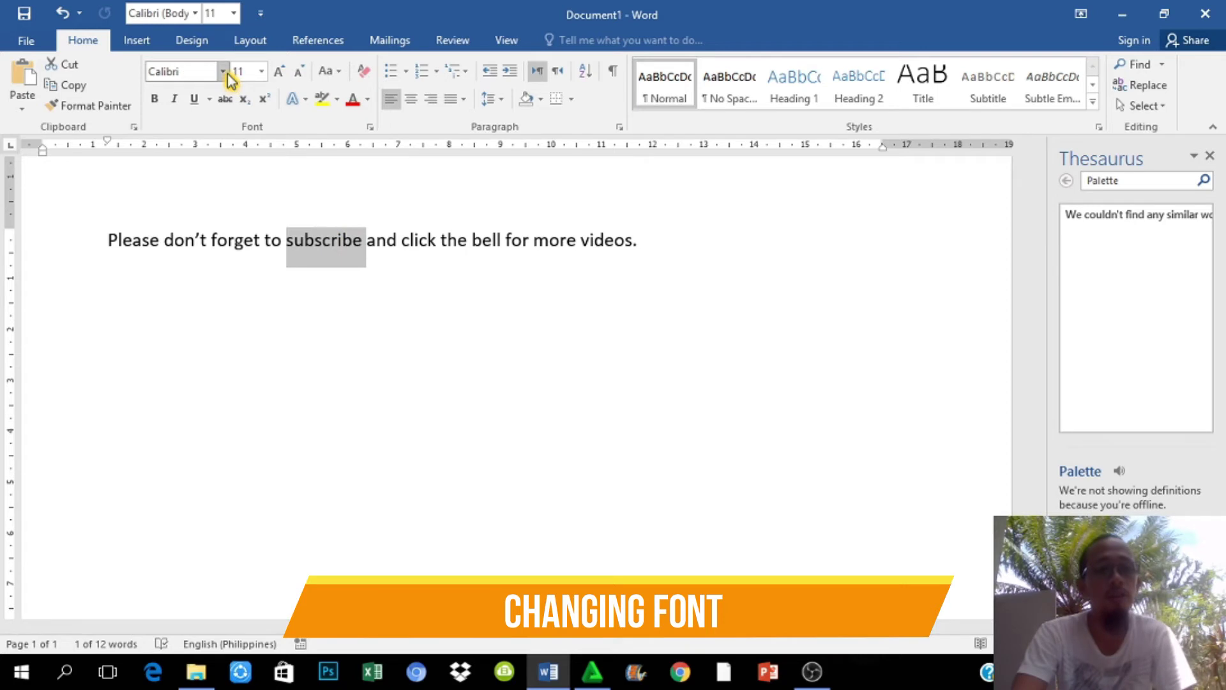
click(223, 71)
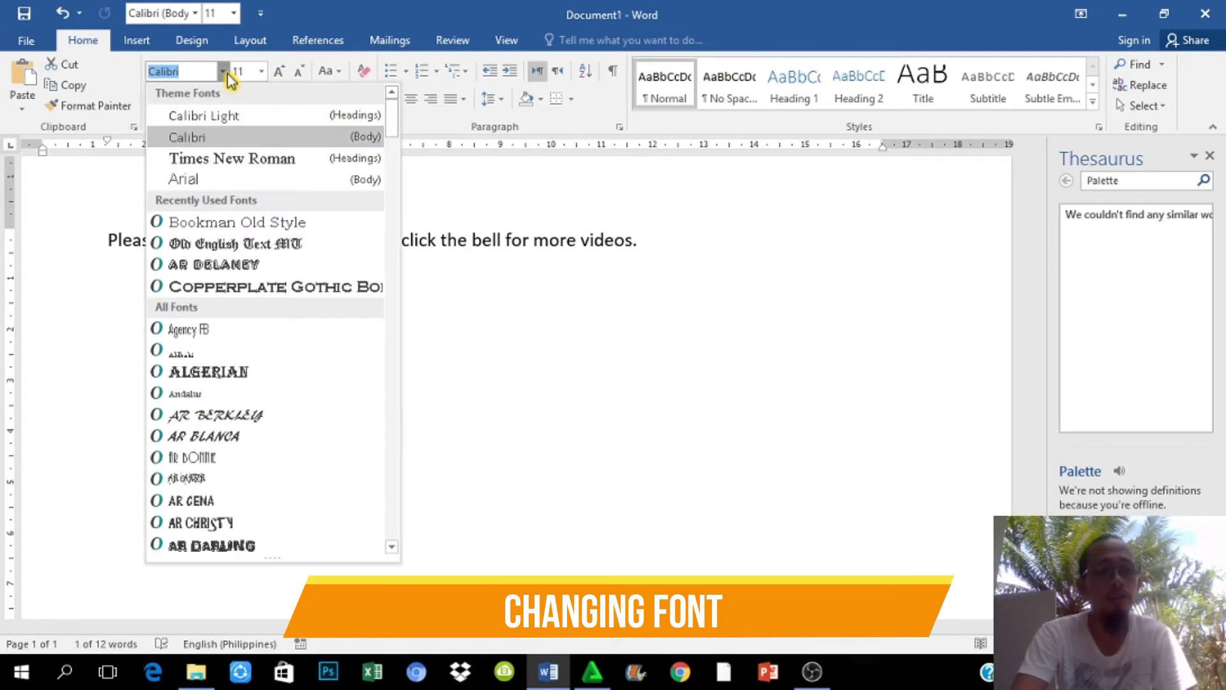
click(221, 171)
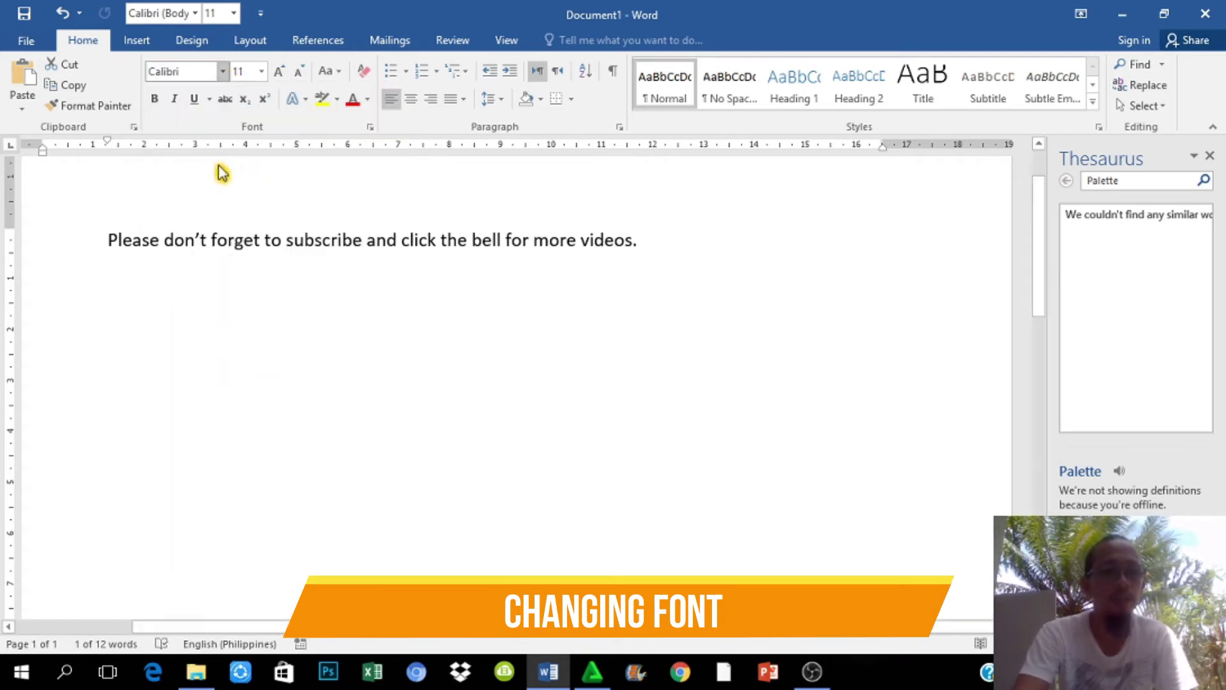
click(223, 71)
click(228, 246)
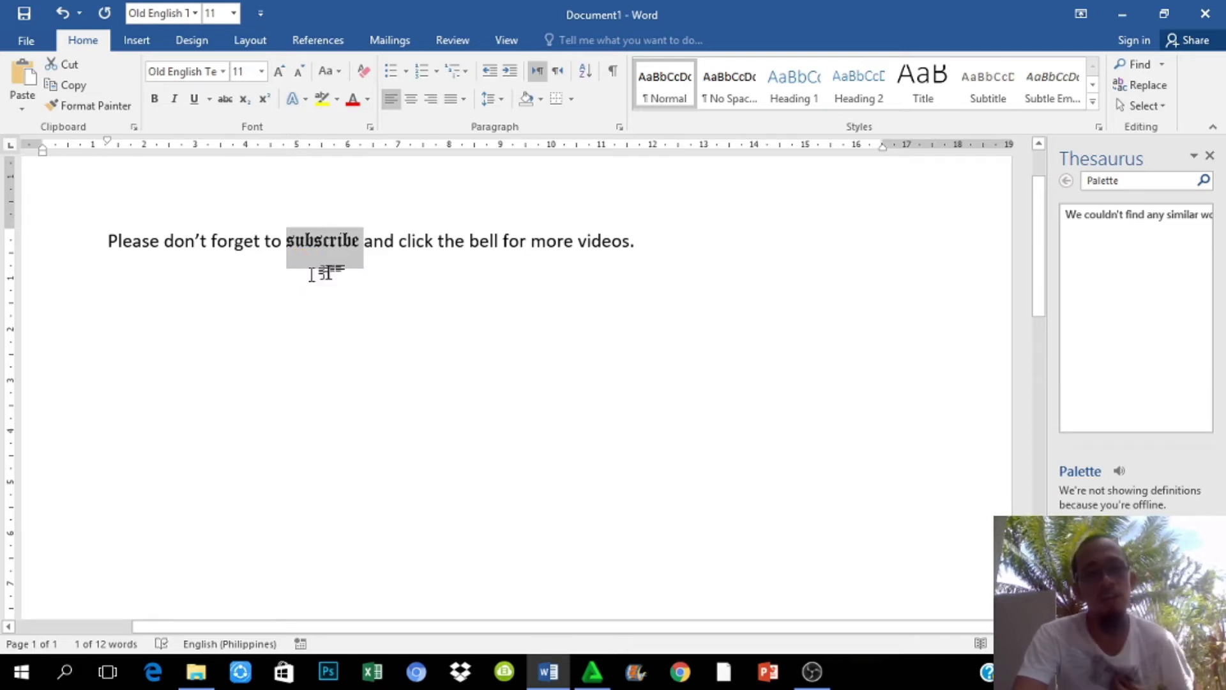
Reselect the whole word 'subscribe'.
click(339, 241)
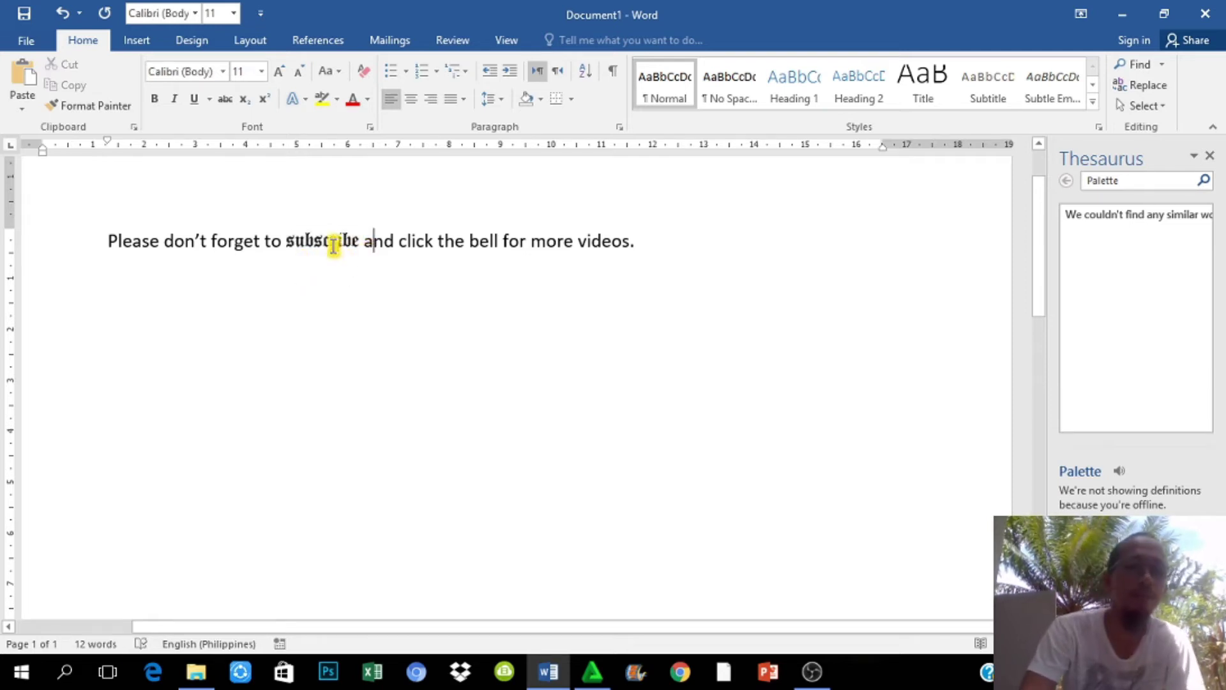
click(399, 242)
click(320, 236)
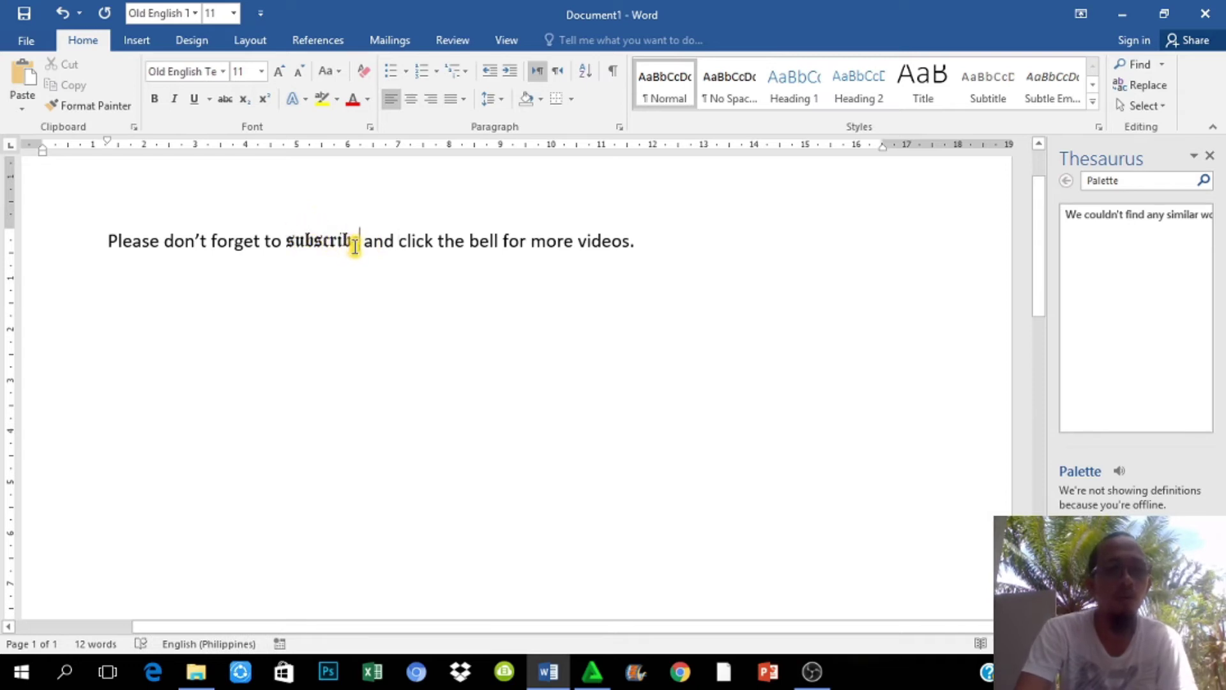
drag(286, 240, 356, 251)
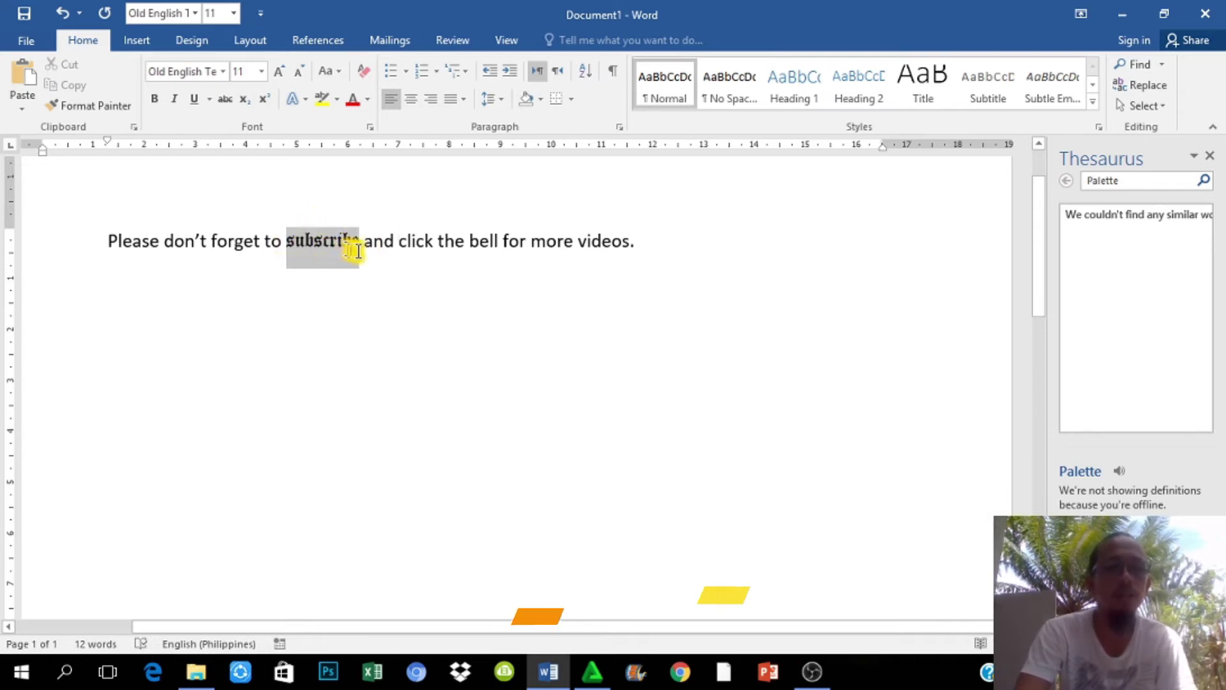
Choose 26 from the Font Size list for 'subscribe'.
click(262, 72)
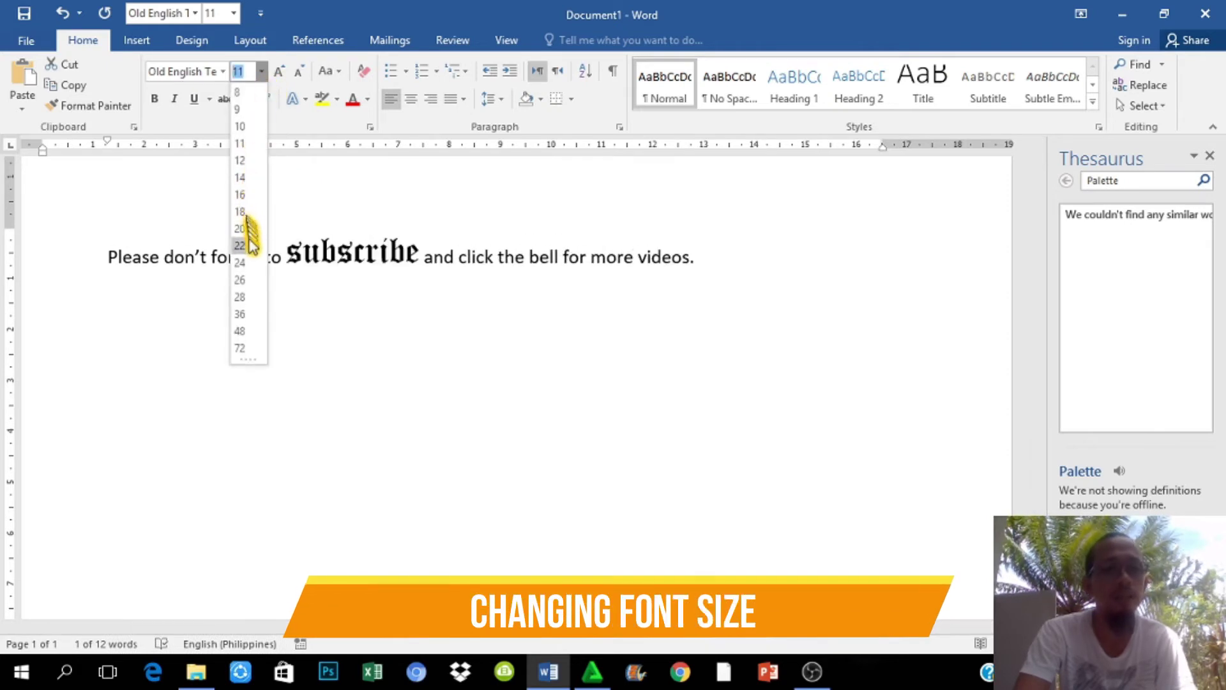
click(242, 281)
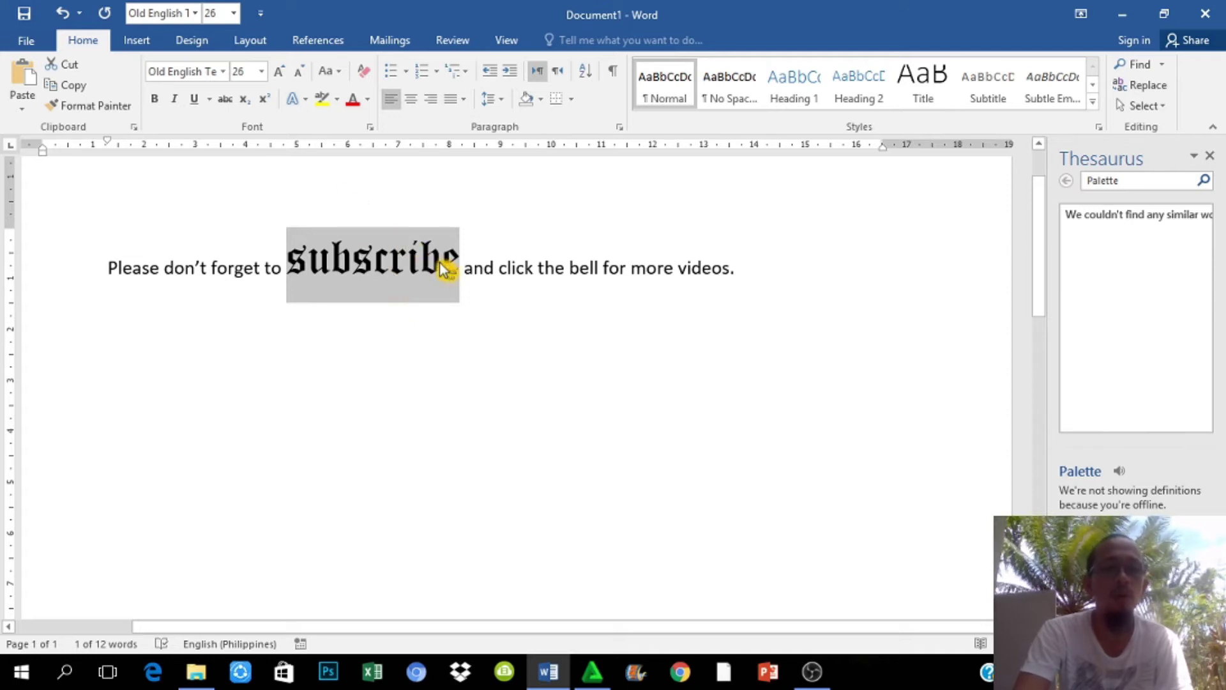
Make 'subscribe' bold and italic, 'Please' bold, and 'don't' italic.
click(155, 100)
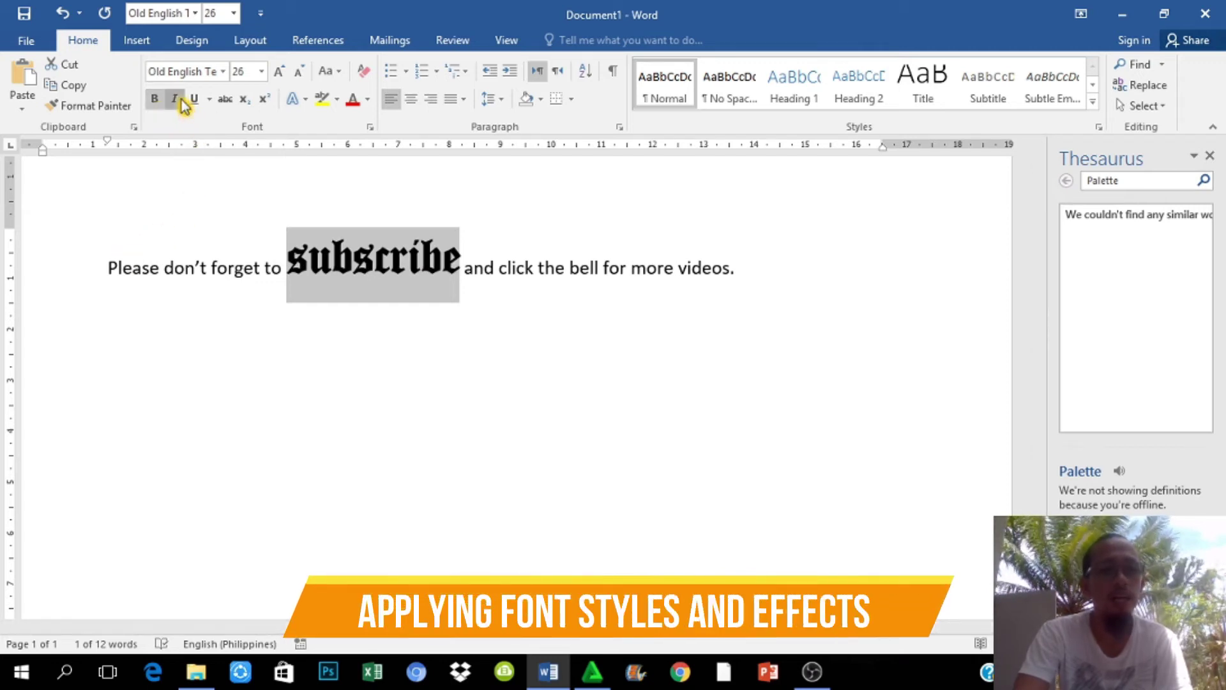
click(175, 100)
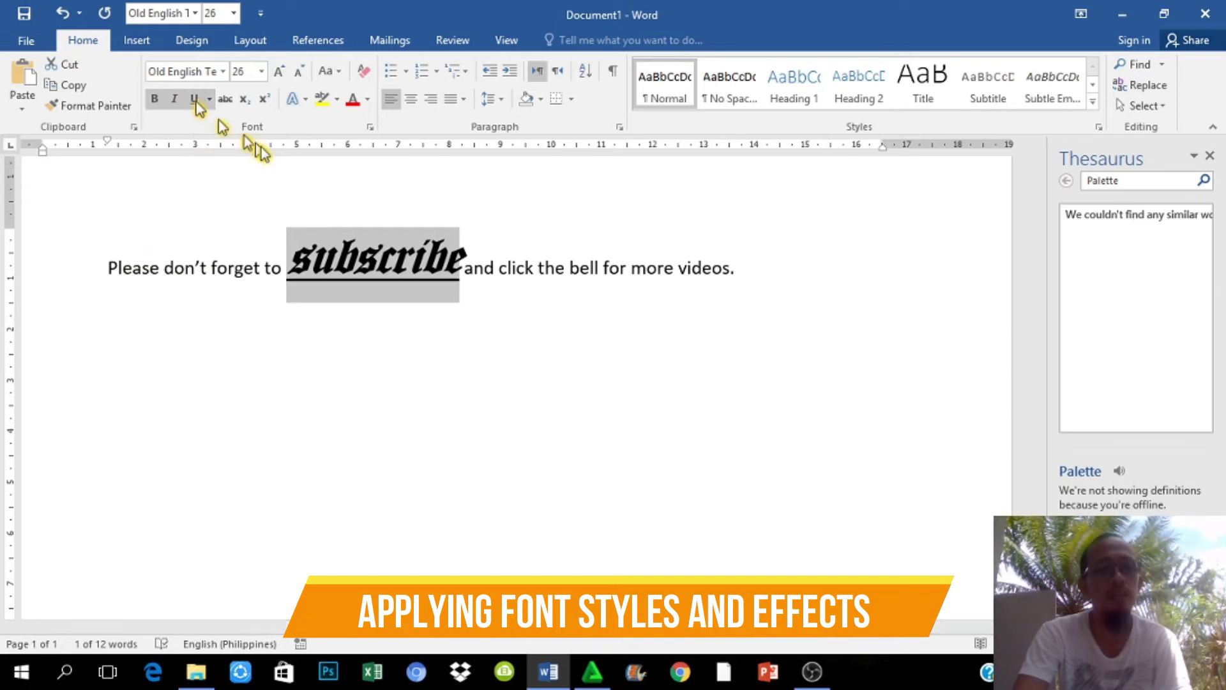
drag(102, 269, 206, 268)
click(154, 99)
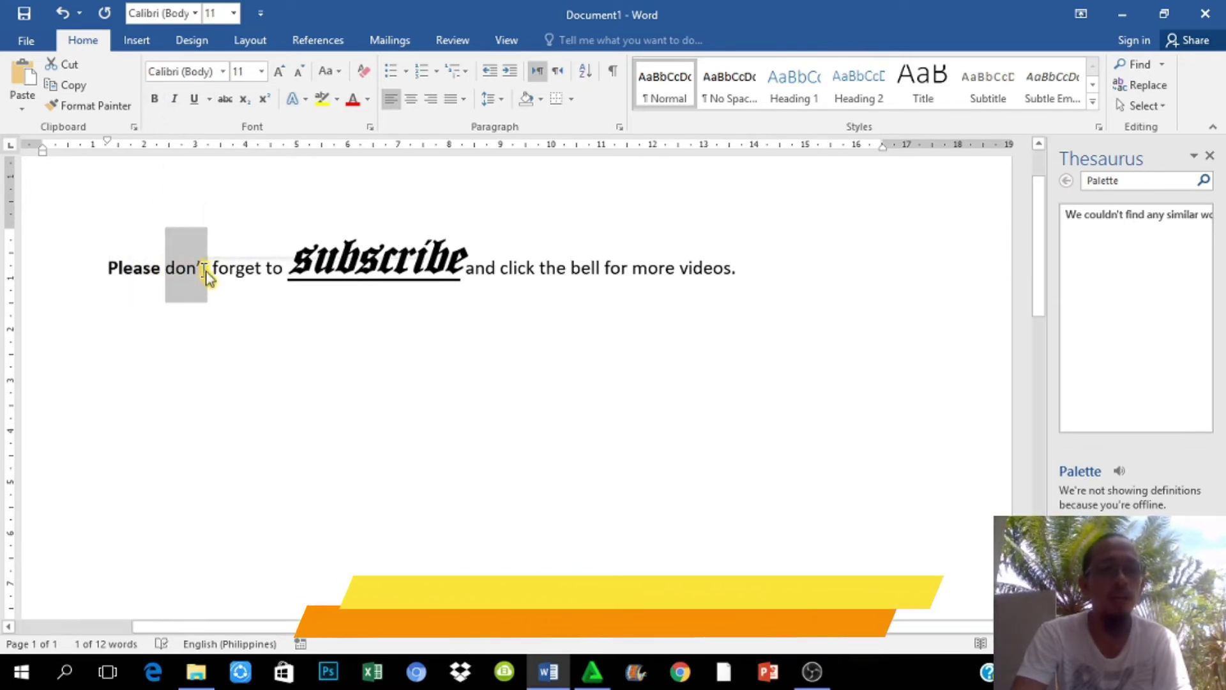
click(174, 99)
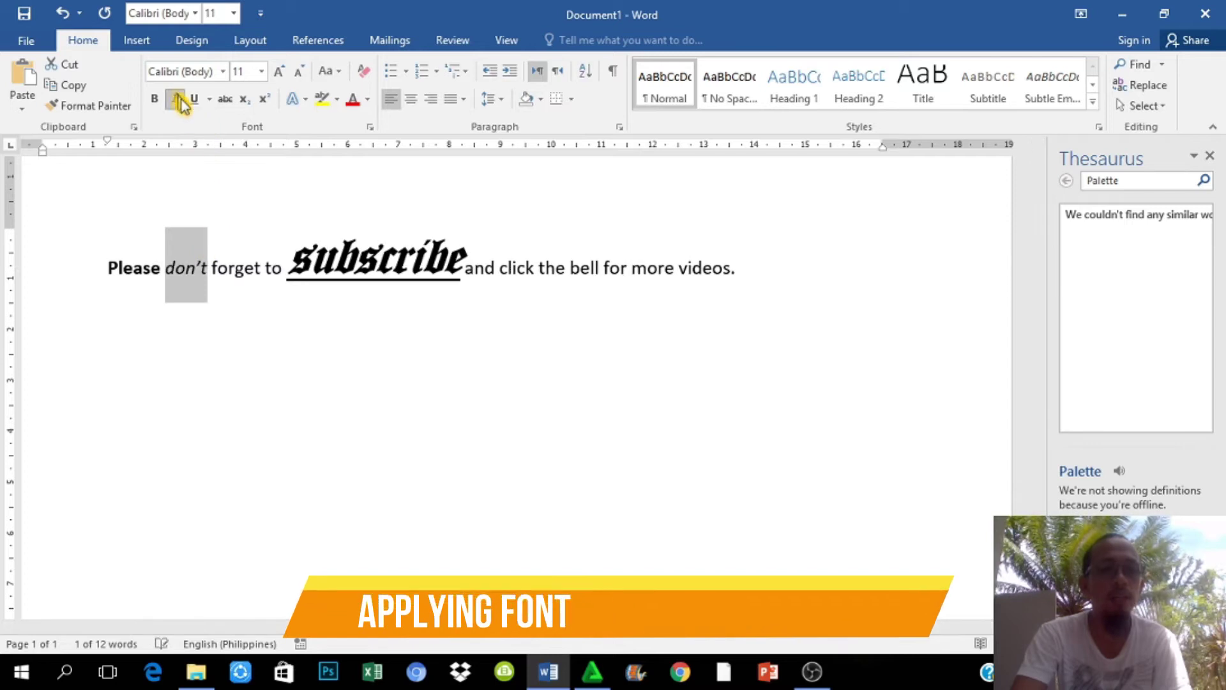
Keep 'Please' bold, select 'forget' for underlining, and put the caret in 'subscribe'.
click(143, 269)
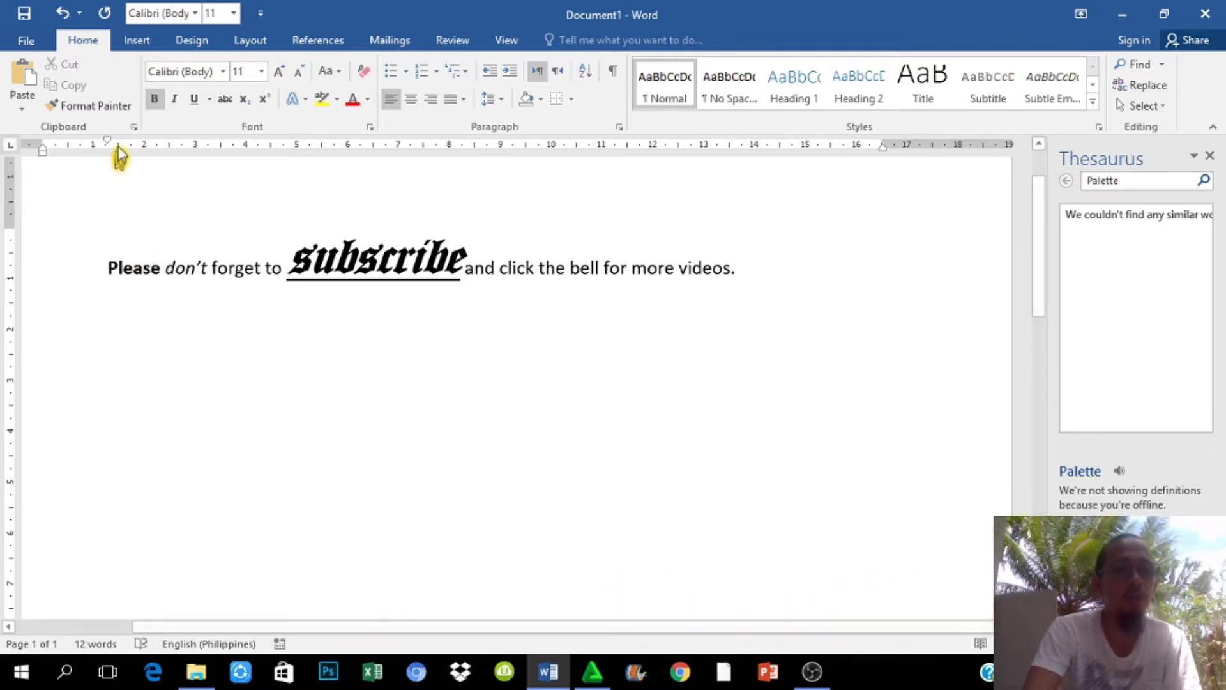
click(155, 99)
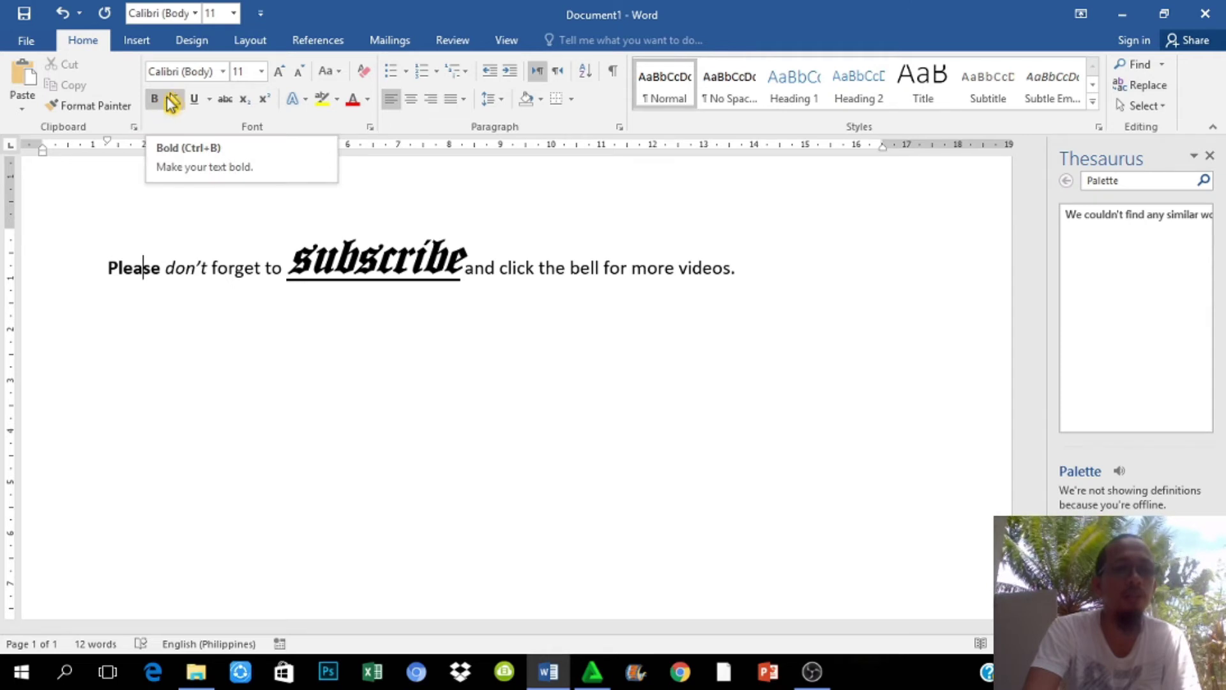
click(155, 99)
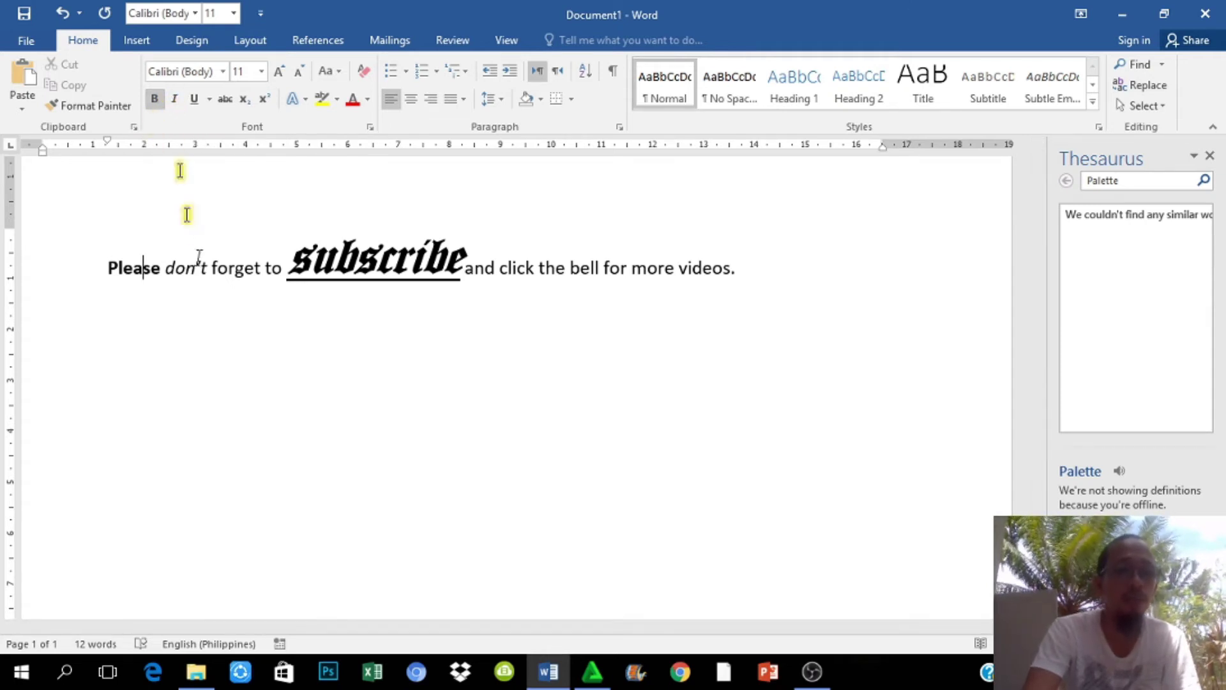
click(143, 267)
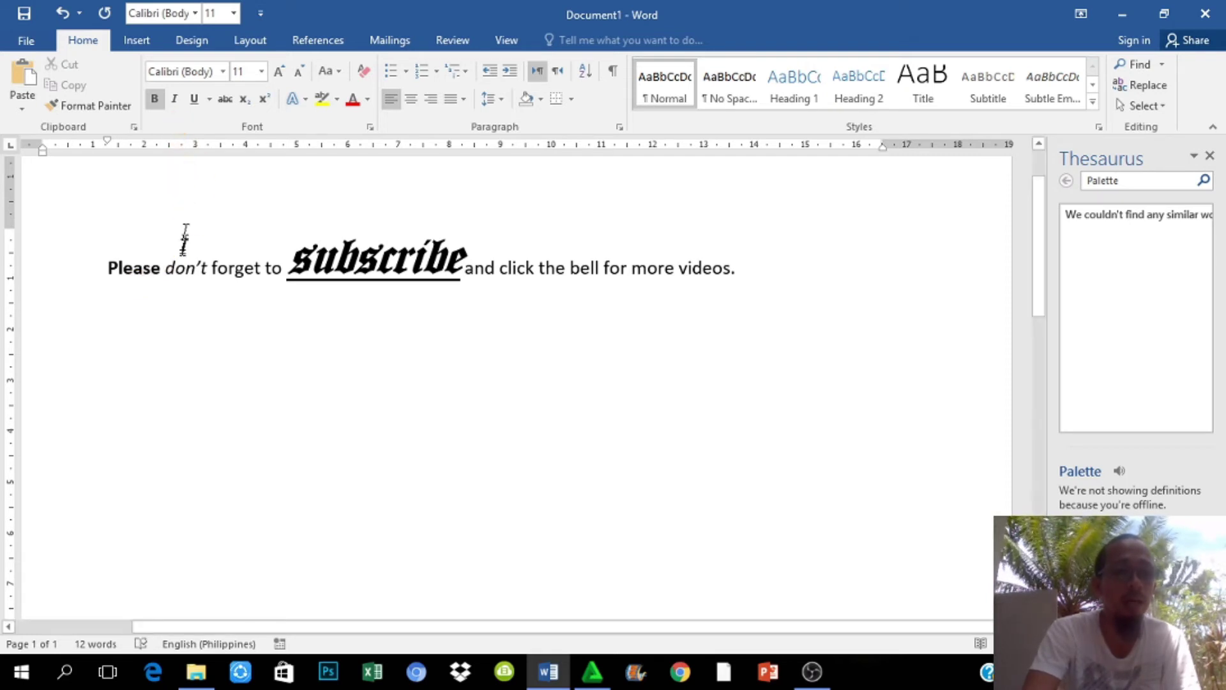
click(180, 274)
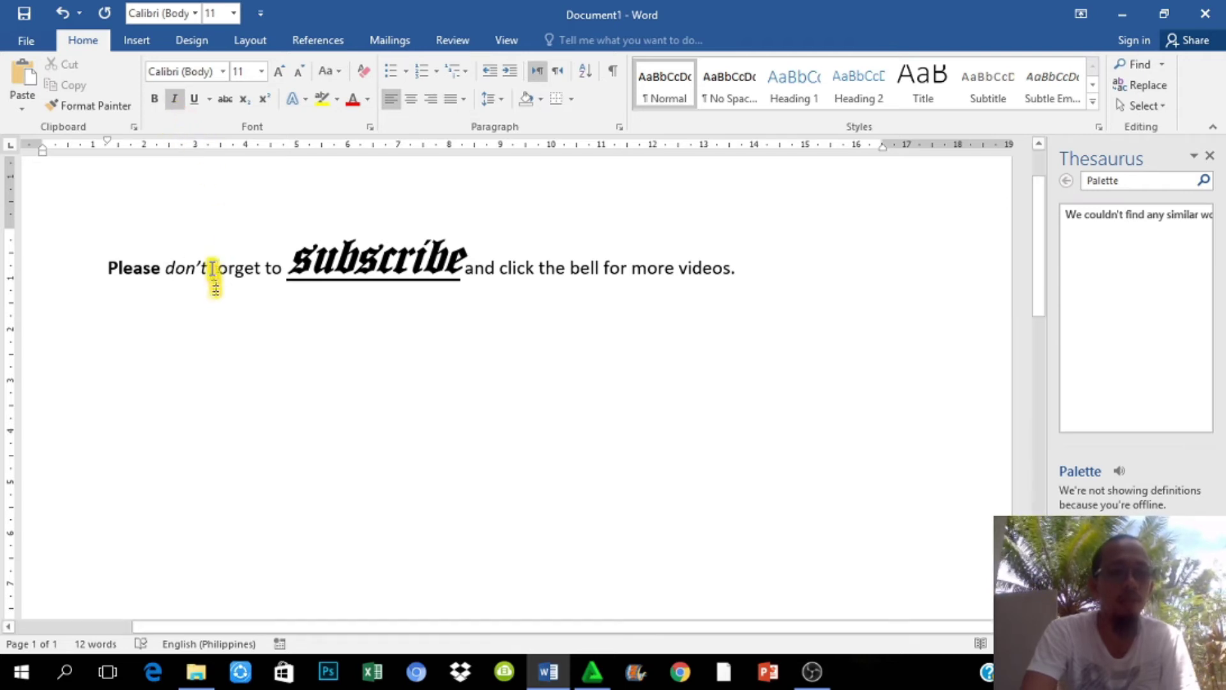
drag(237, 270, 257, 275)
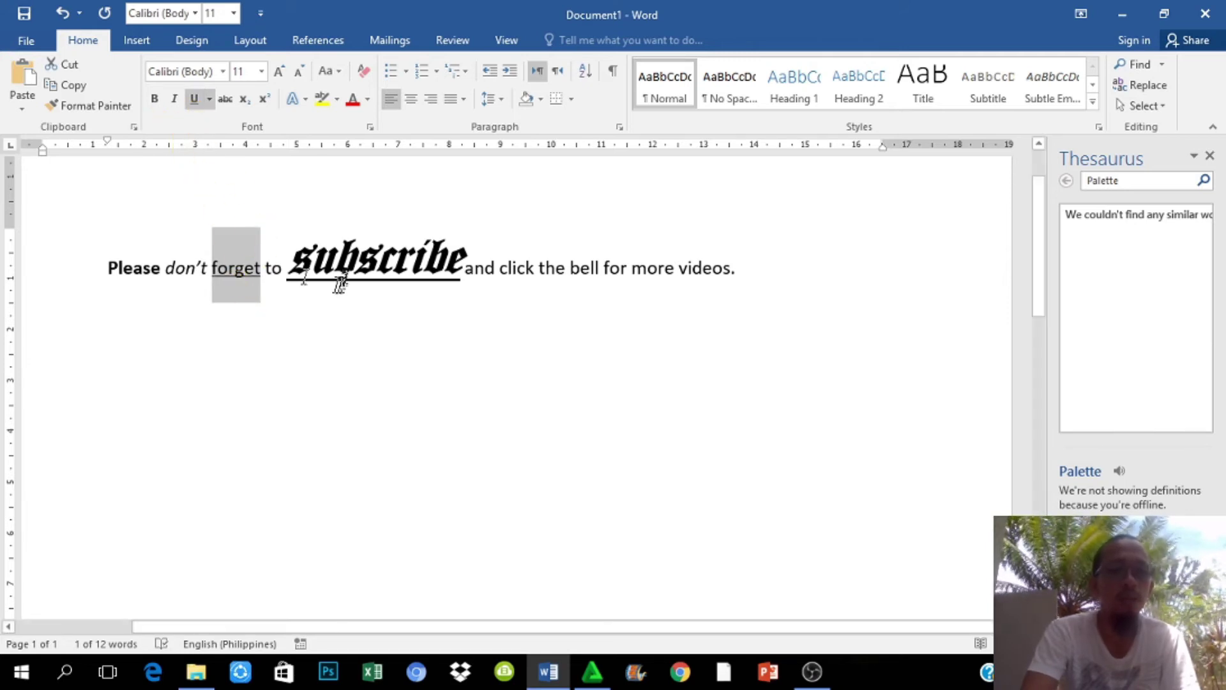
click(351, 268)
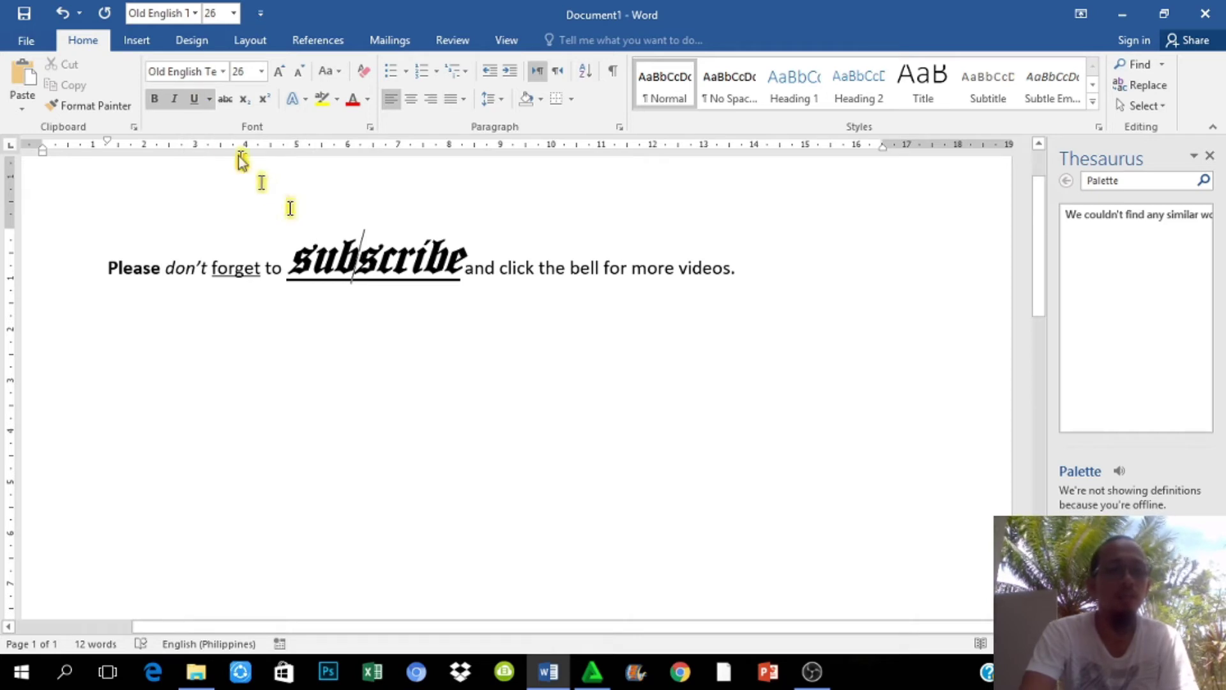
Apply the double-line underline style to 'subscribe', then strike through 'click'.
click(210, 100)
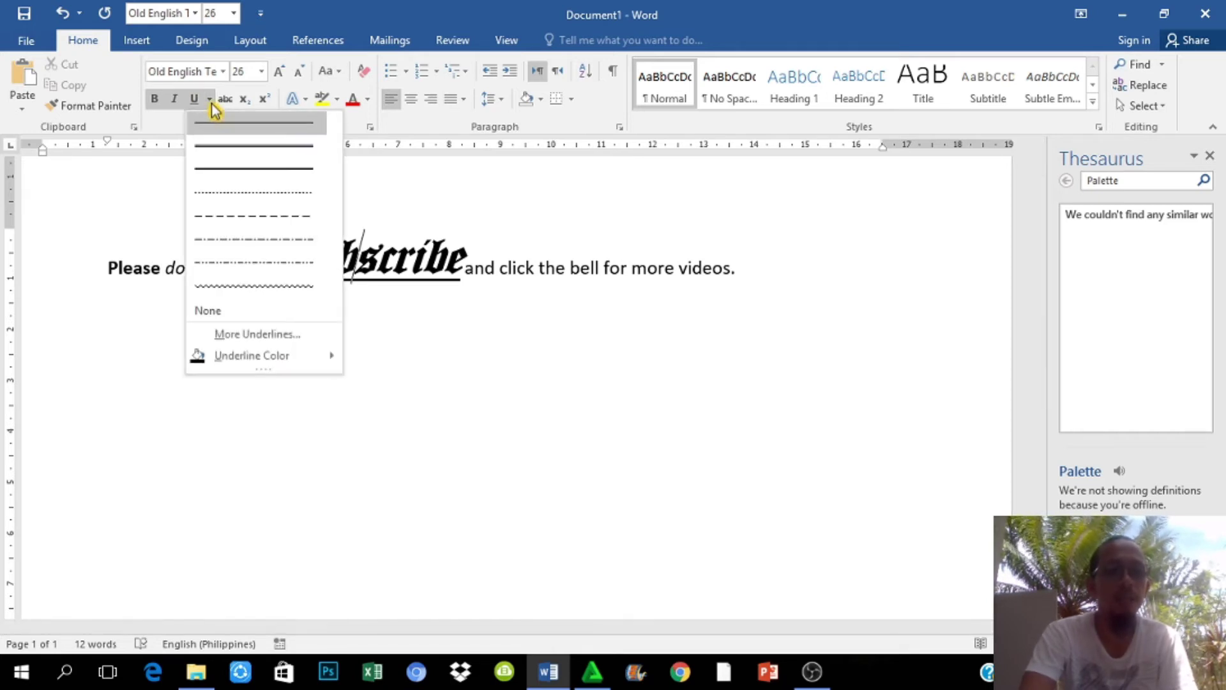
click(230, 146)
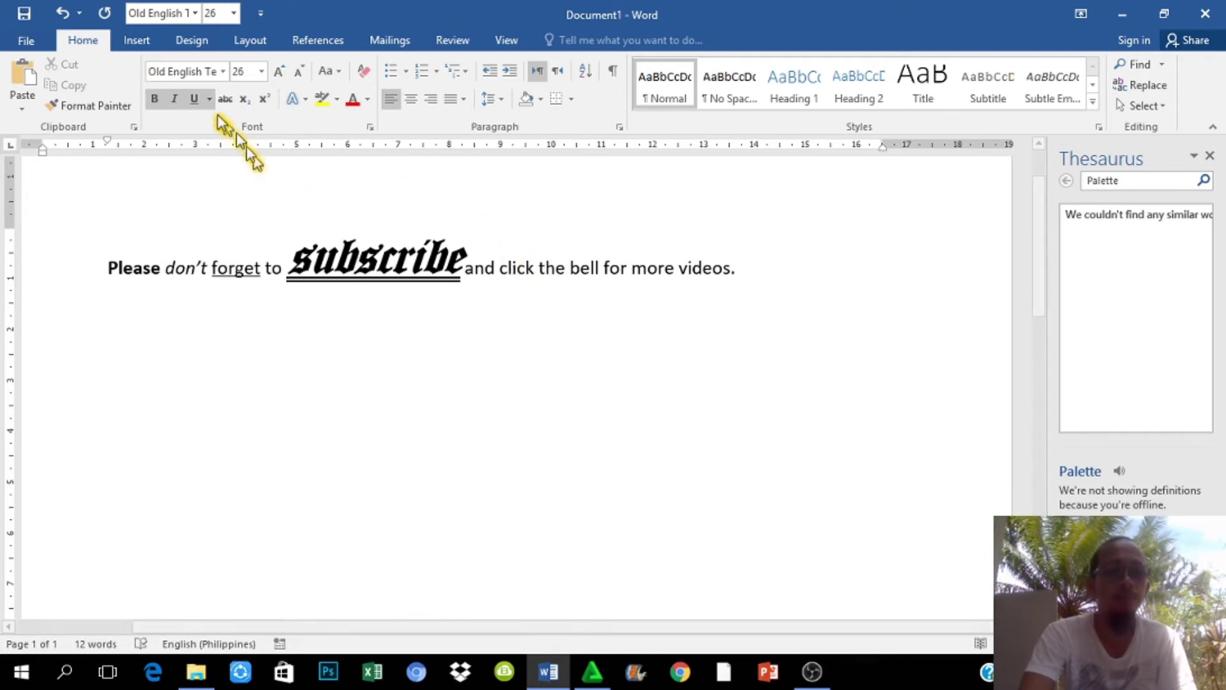
drag(500, 267, 534, 266)
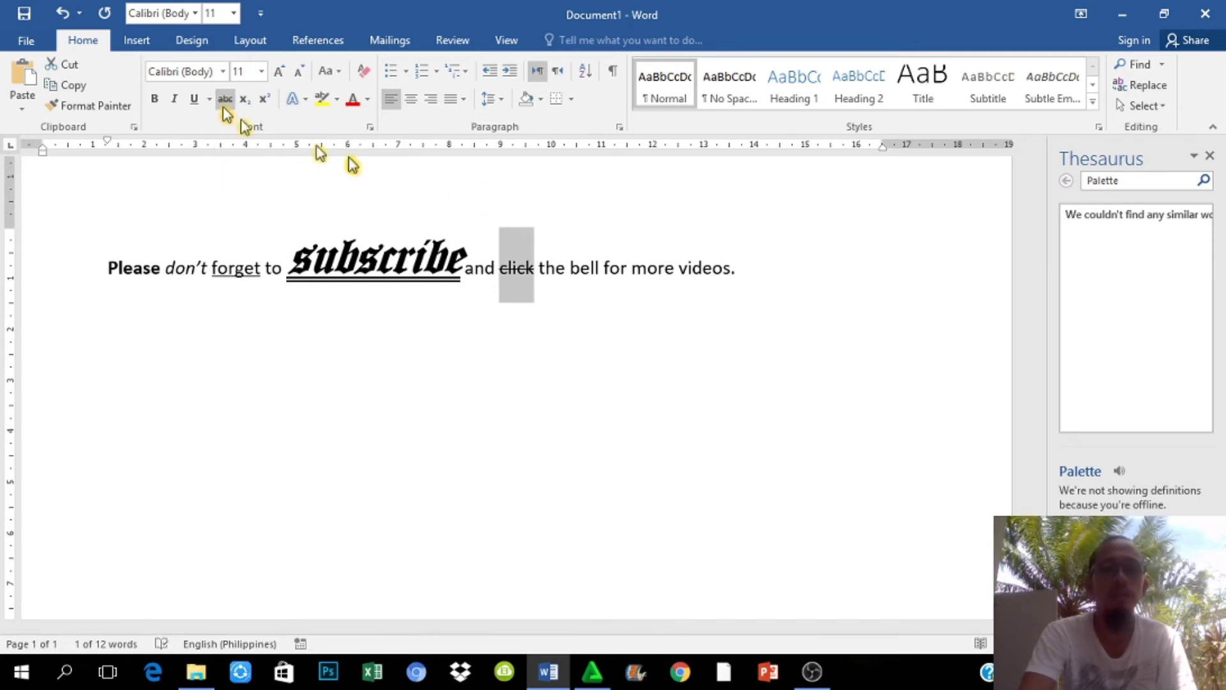
click(556, 268)
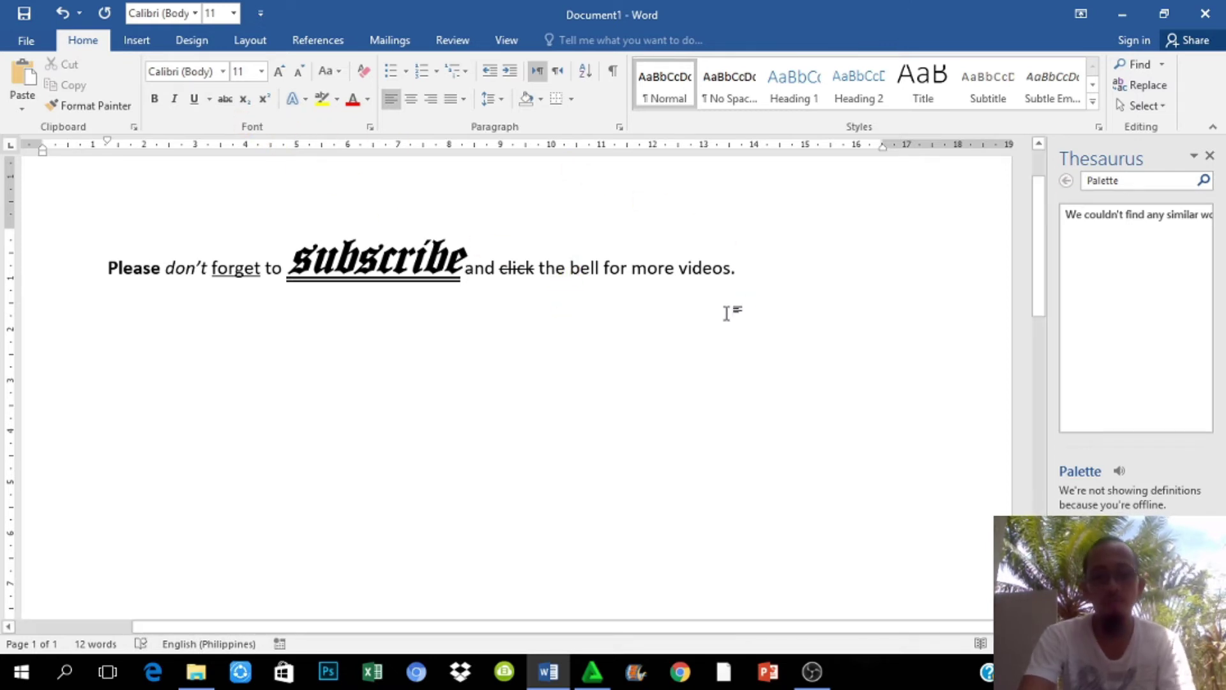
Type H2O before 'bell' and make its 2 a subscript.
text(H)
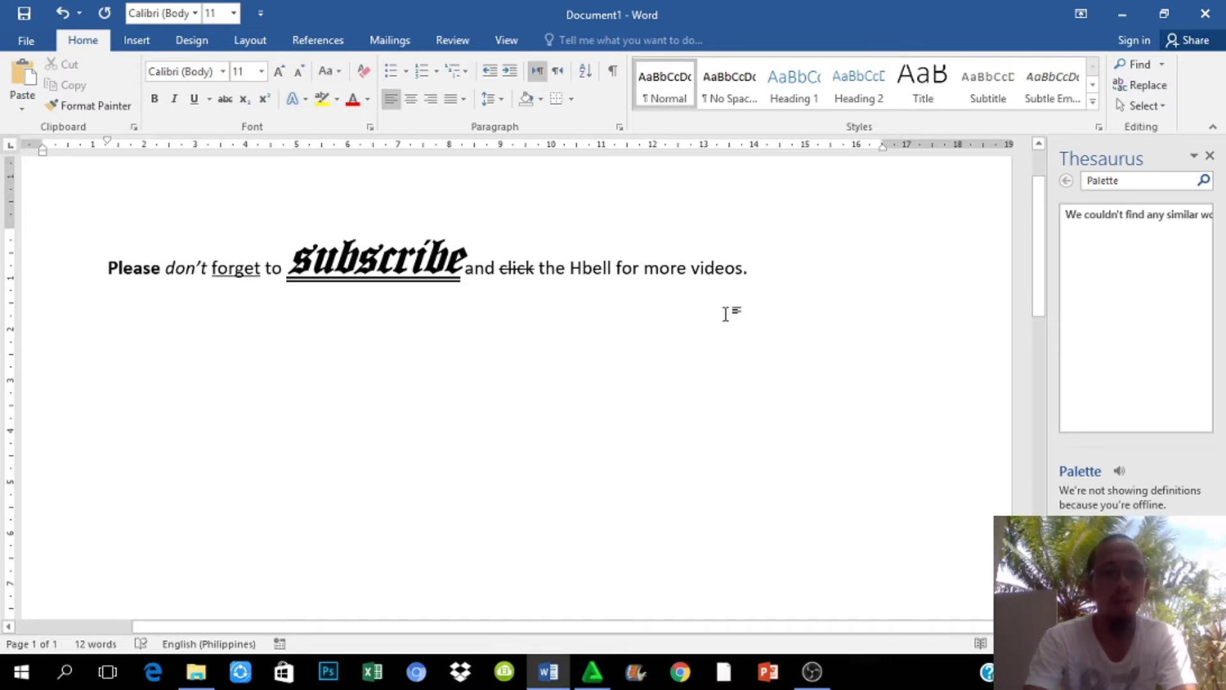
text(2)
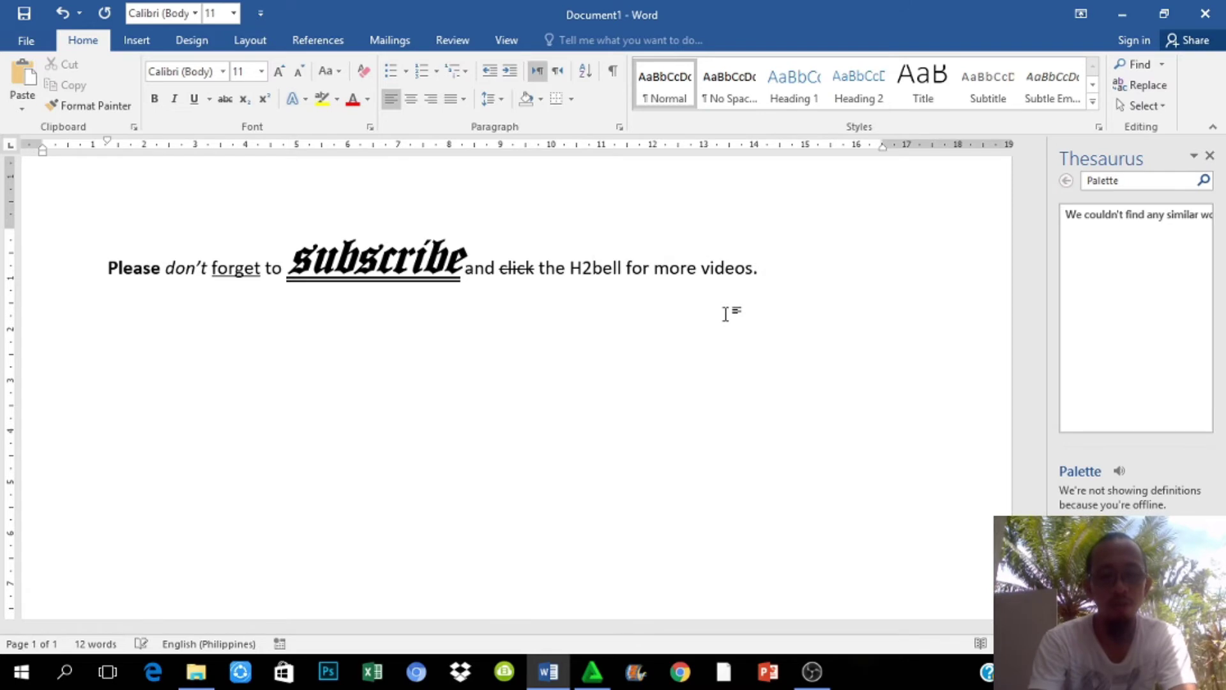
text(O)
key(shift+Left)
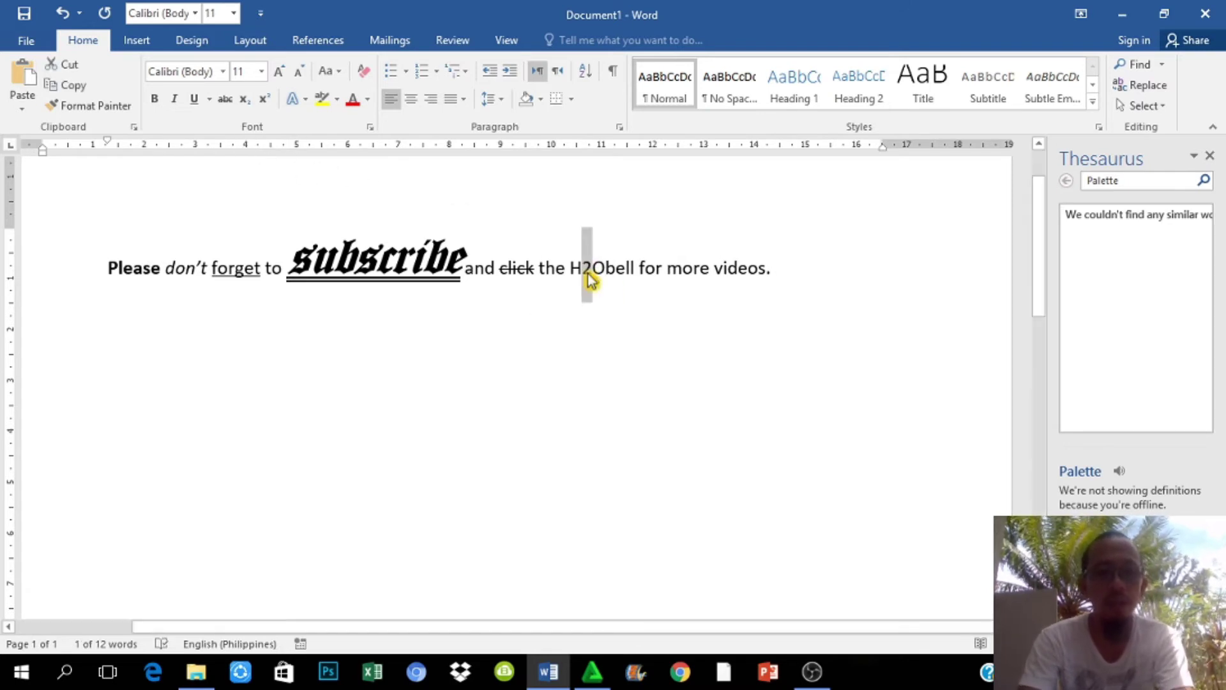
click(244, 99)
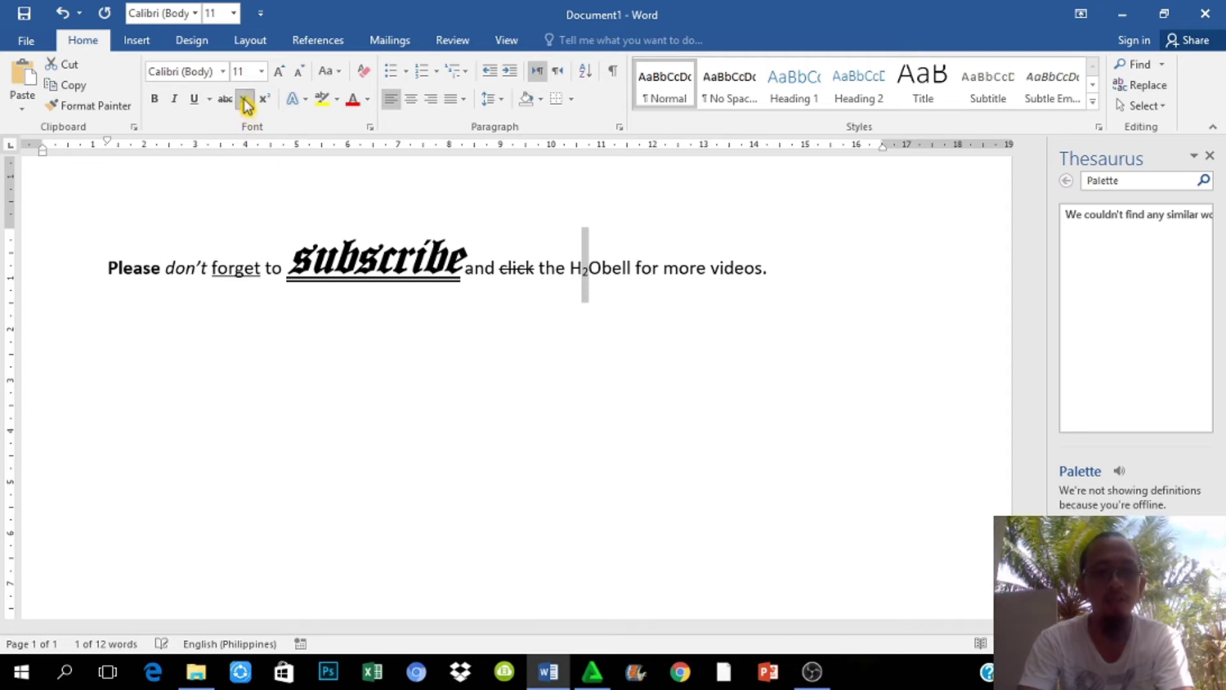
click(603, 268)
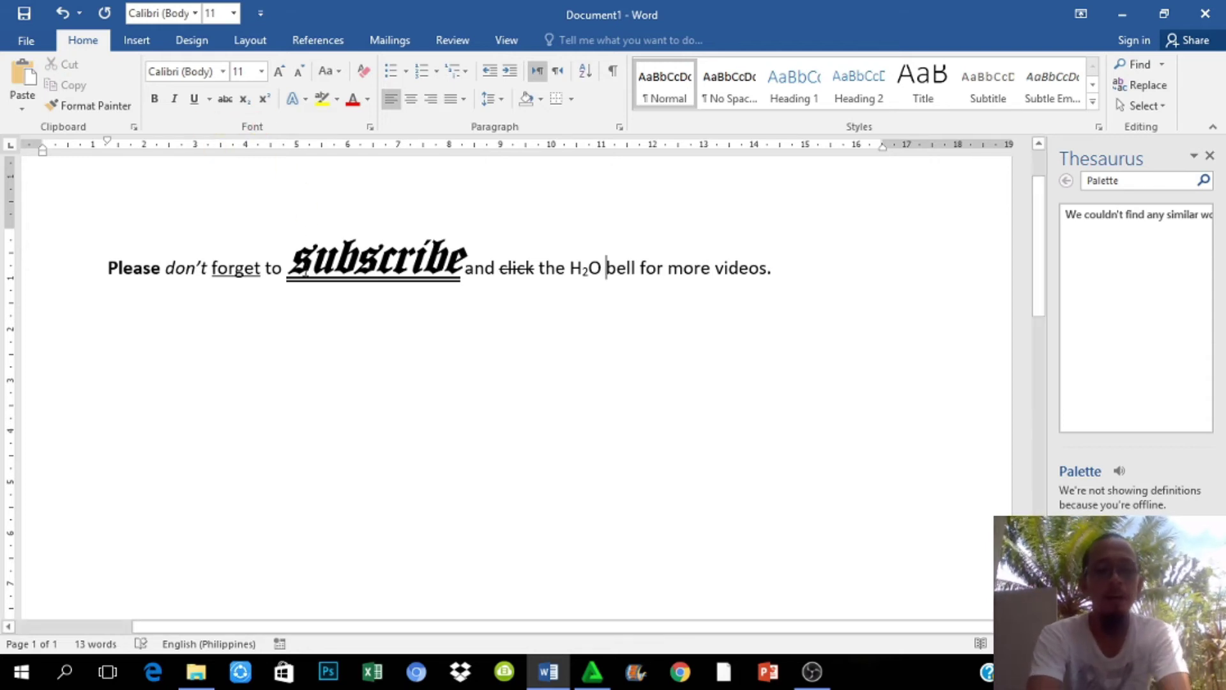
Type 242 after H₂O and raise its final 2 as superscript, giving 24².
text(24)
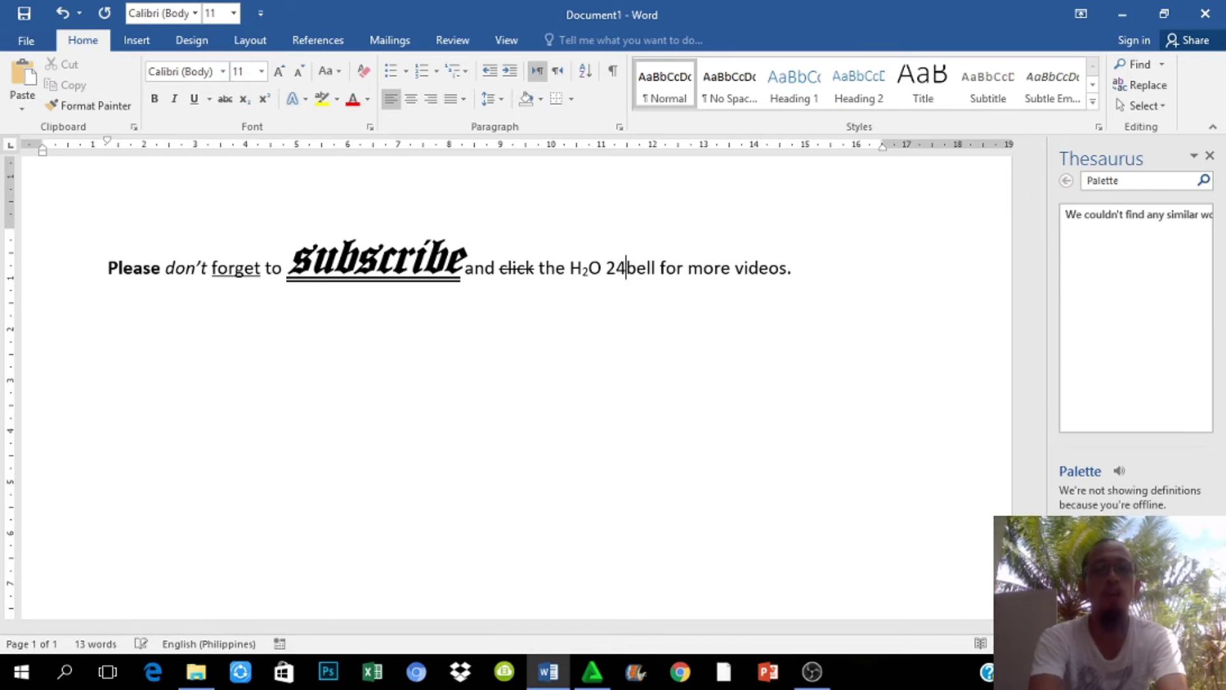
text(2)
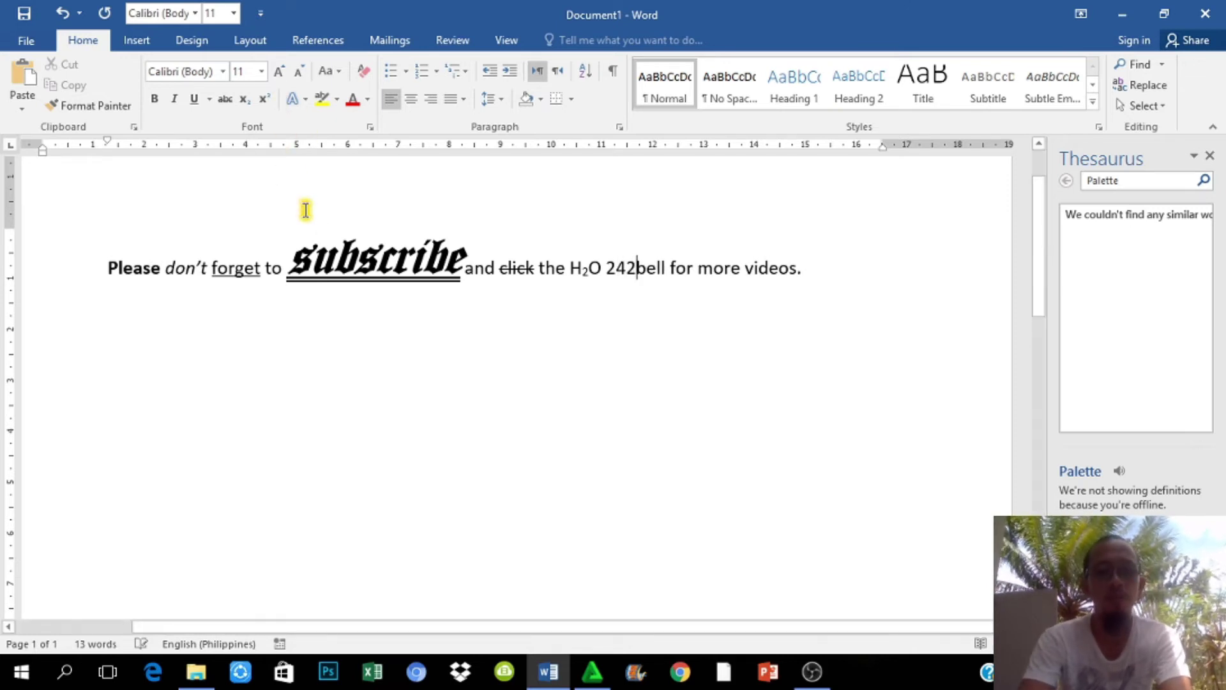
key(shift+Left)
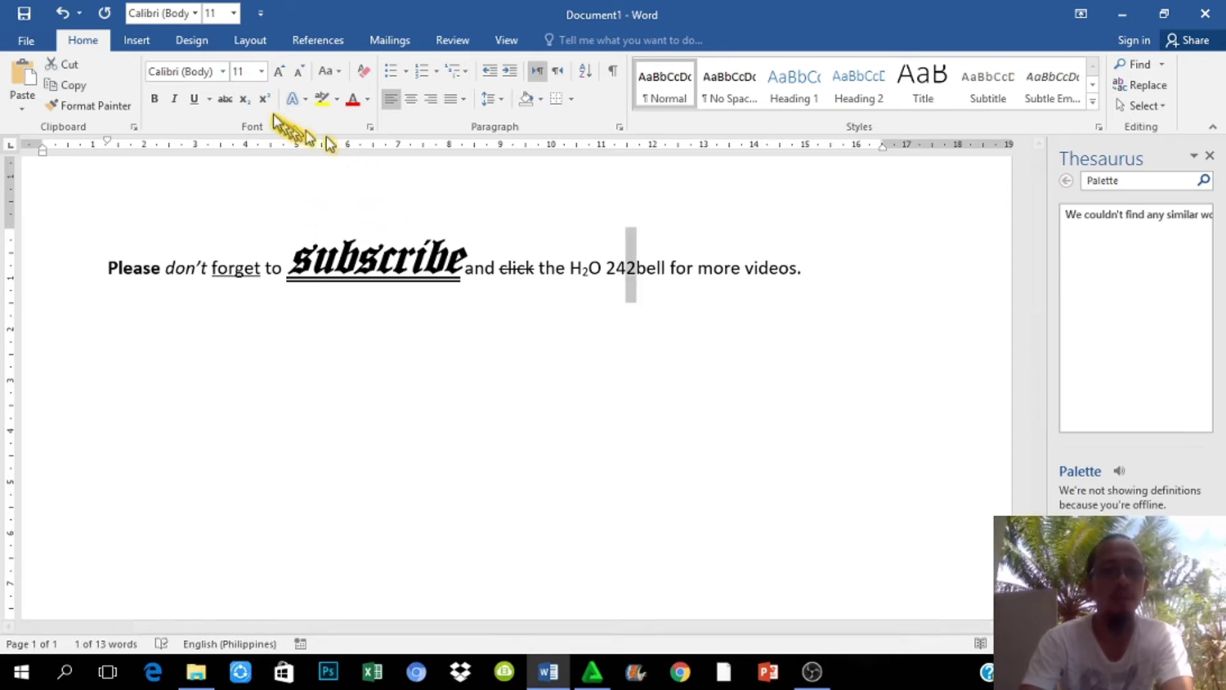
click(265, 100)
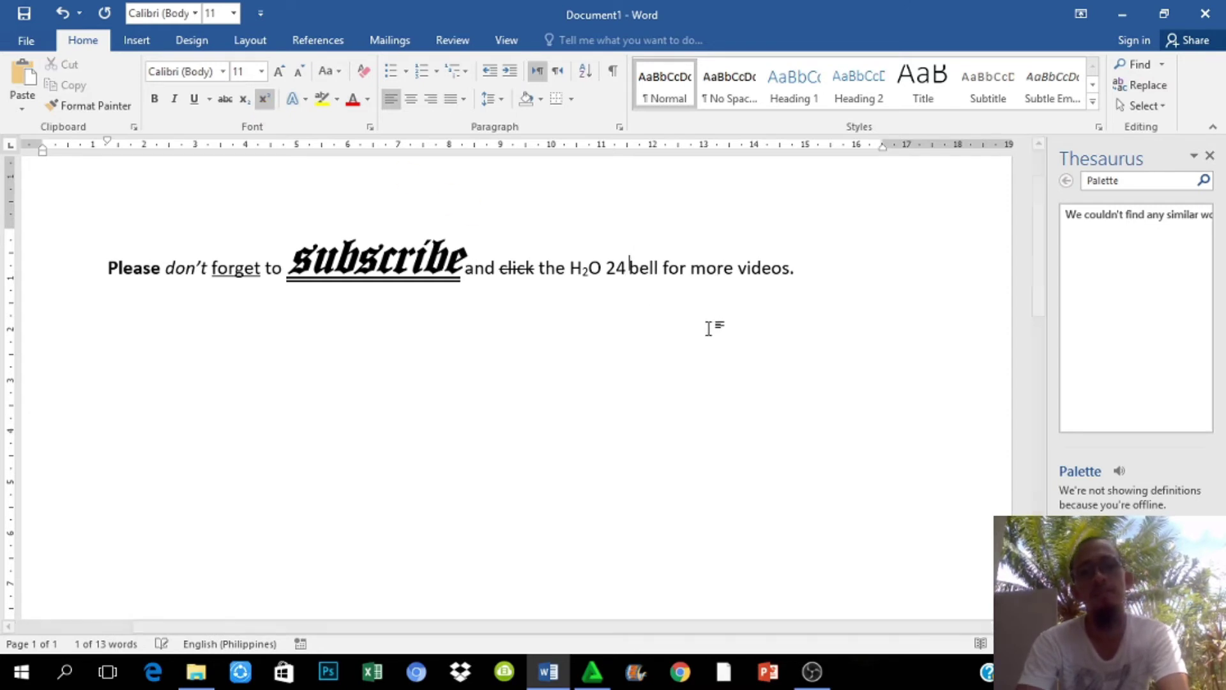
key(ctrl+z)
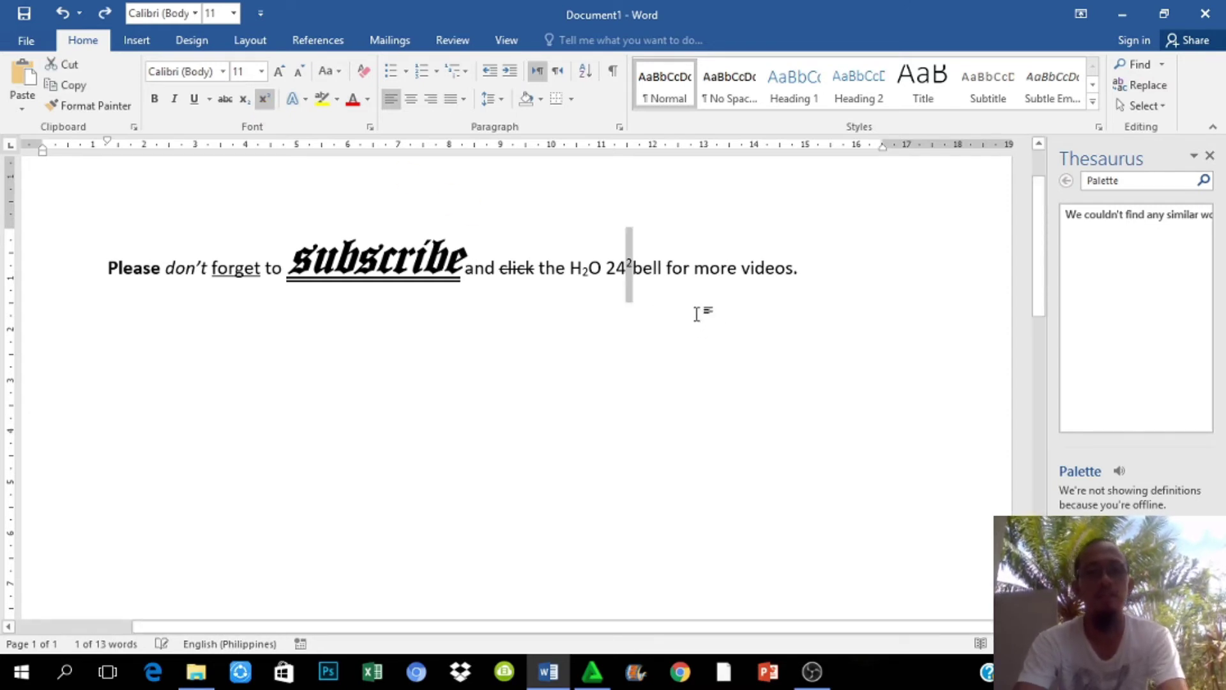
click(632, 269)
Type 30th at the end of the sentence and undo its automatic superscript.
click(830, 274)
text(30th)
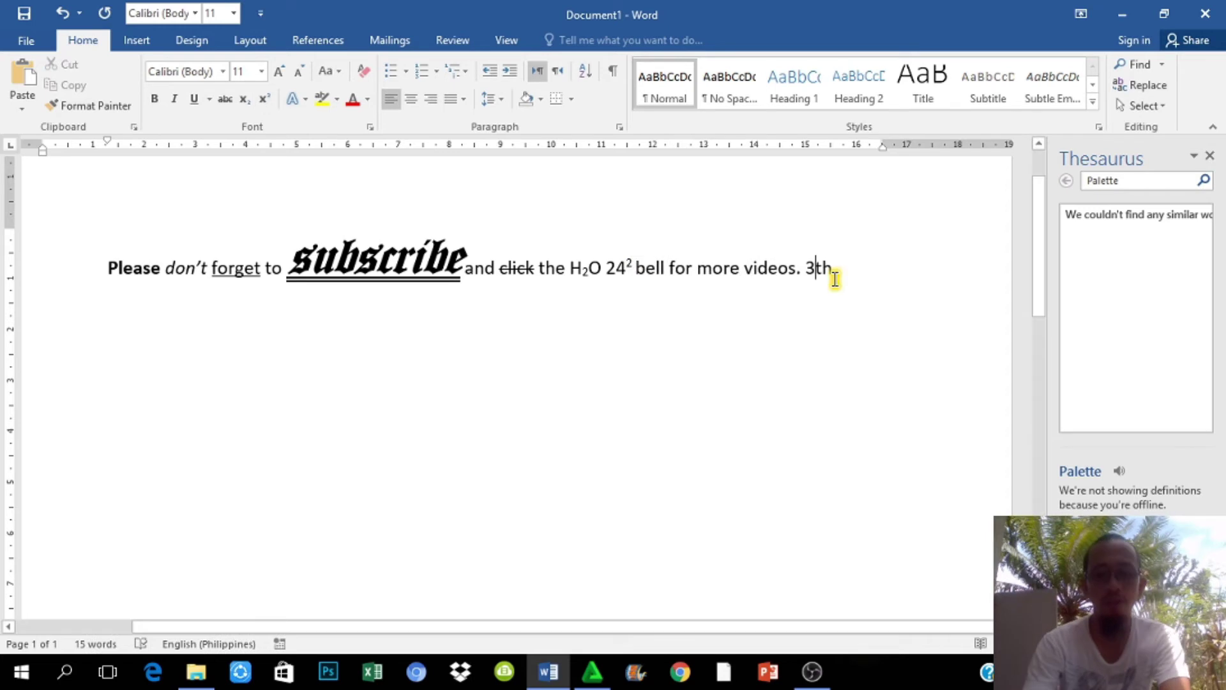
key(Left)
key(Left)
click(897, 265)
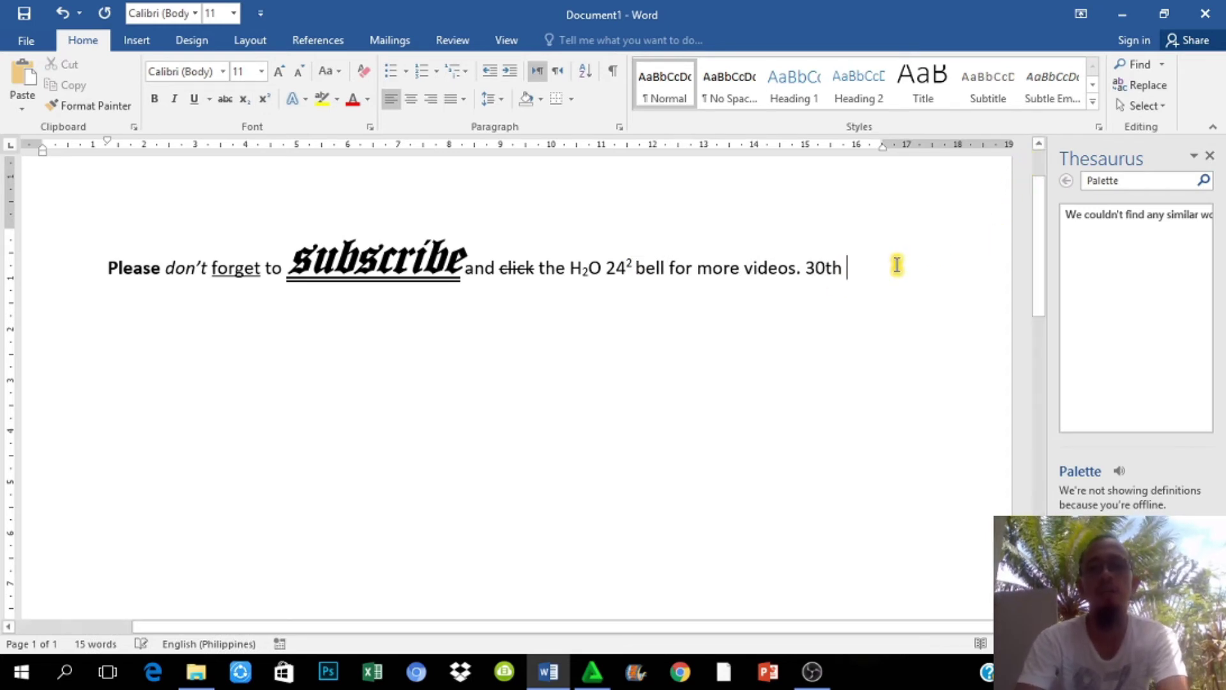
key(BackSpace)
key(BackSpace)
key(BackSpace)
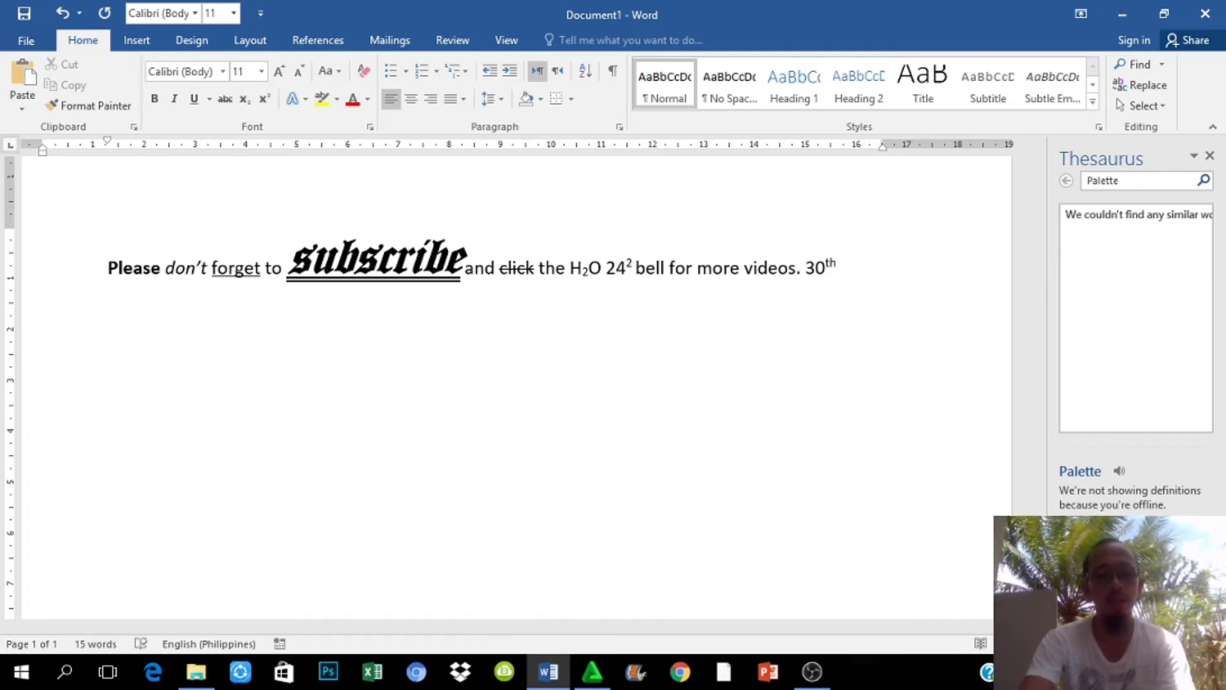
key(ctrl+z)
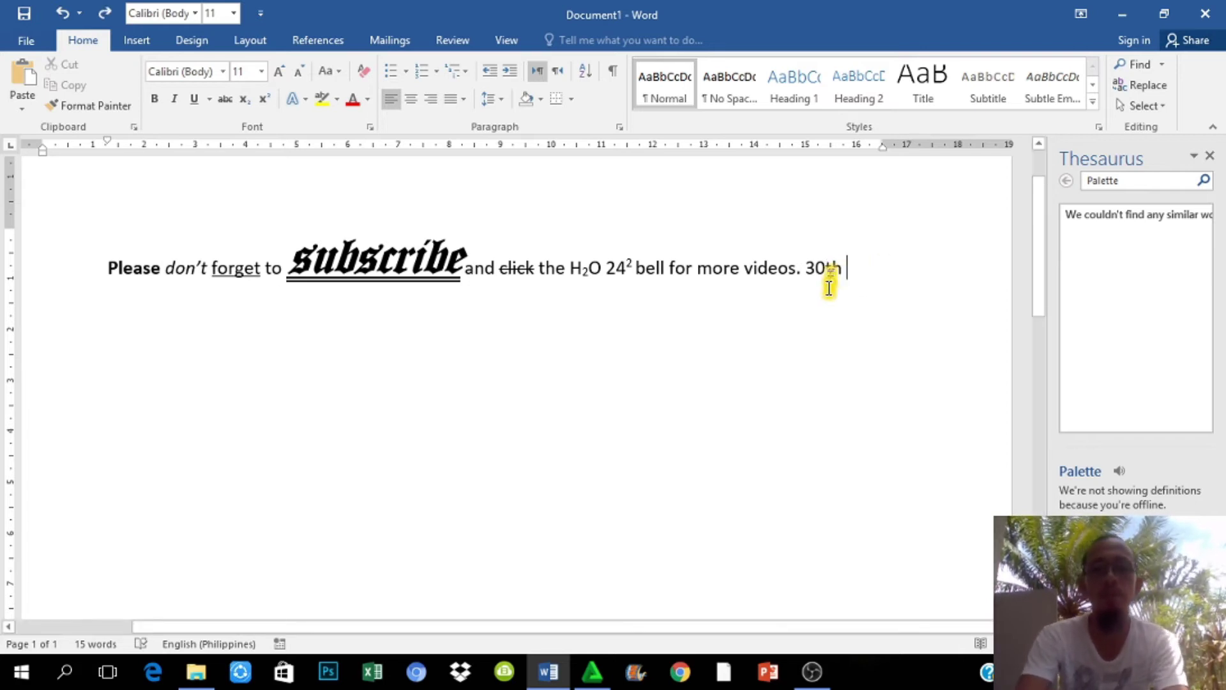
Superscript the 'th' of 30th and add a superscript 1 after it.
drag(829, 268, 844, 267)
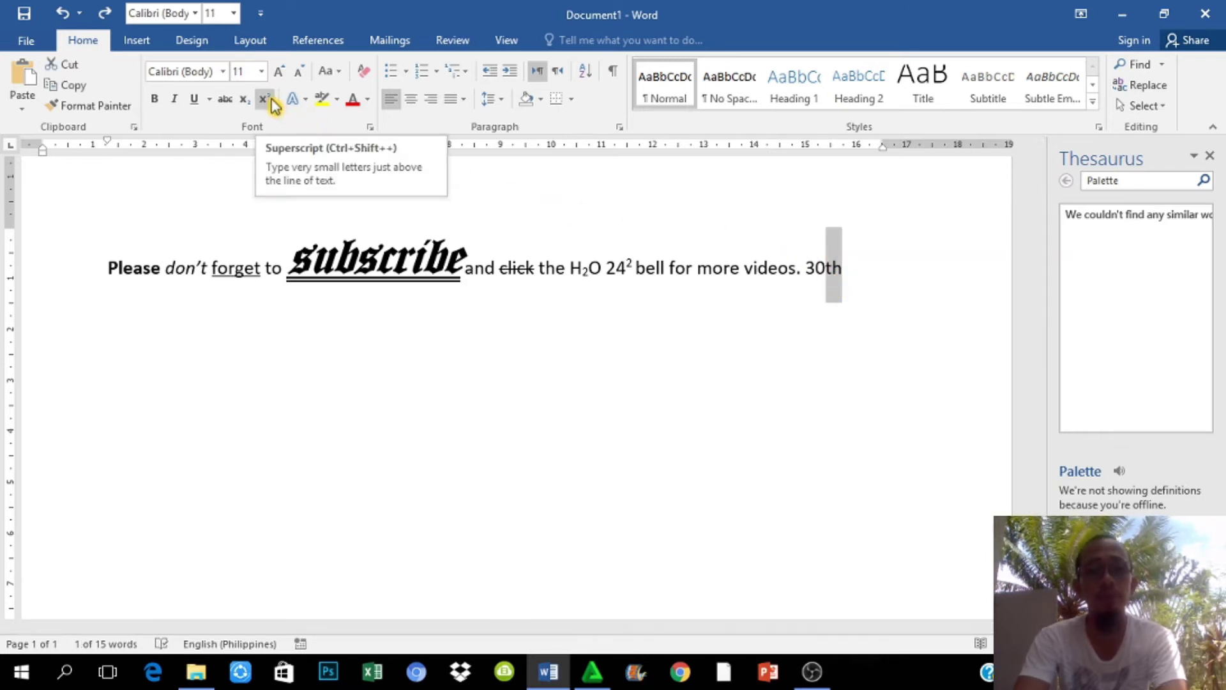
click(270, 100)
click(860, 271)
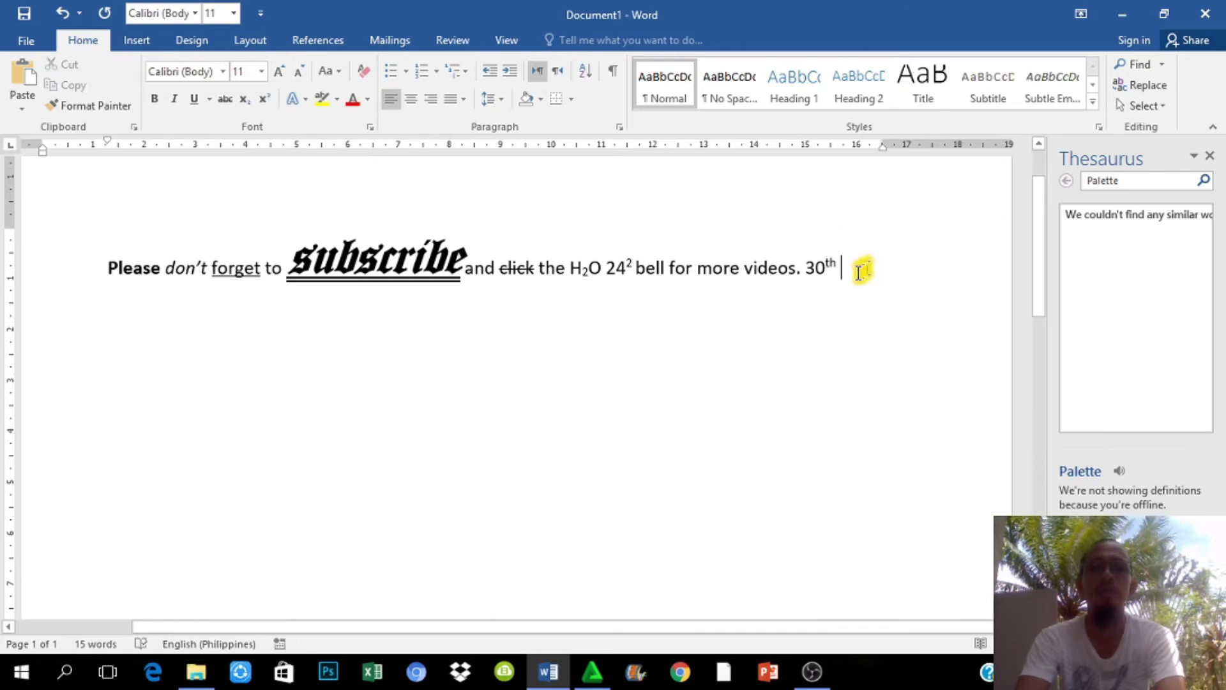
click(272, 102)
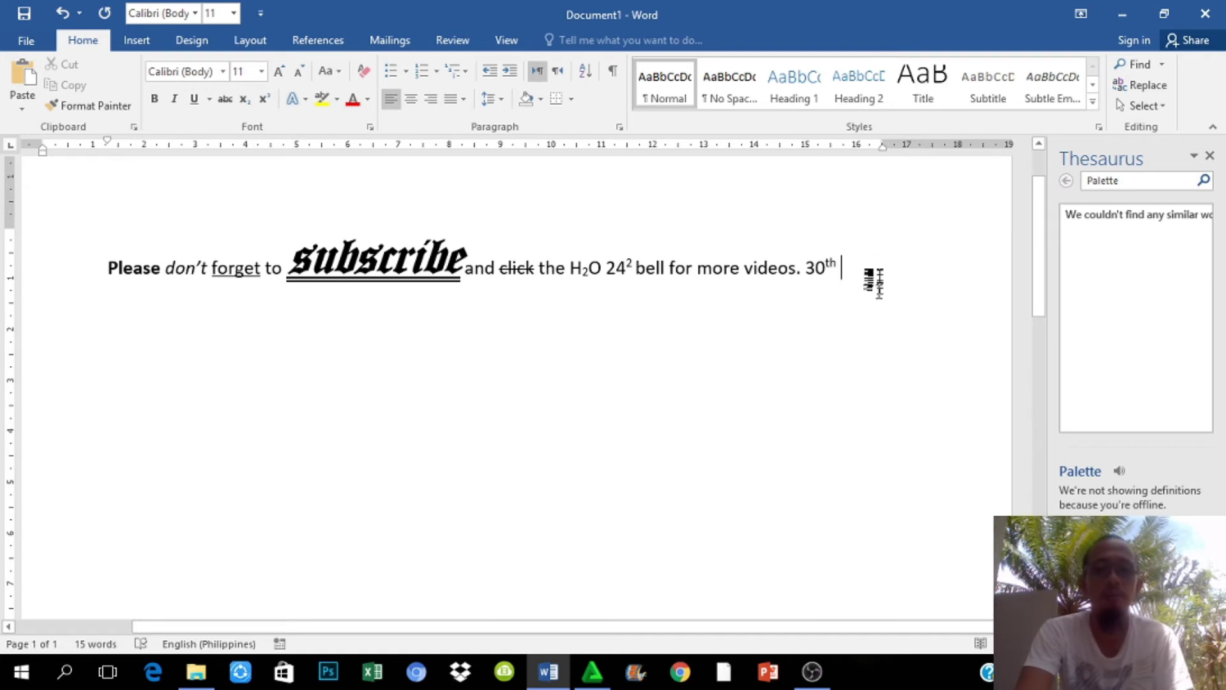
click(847, 264)
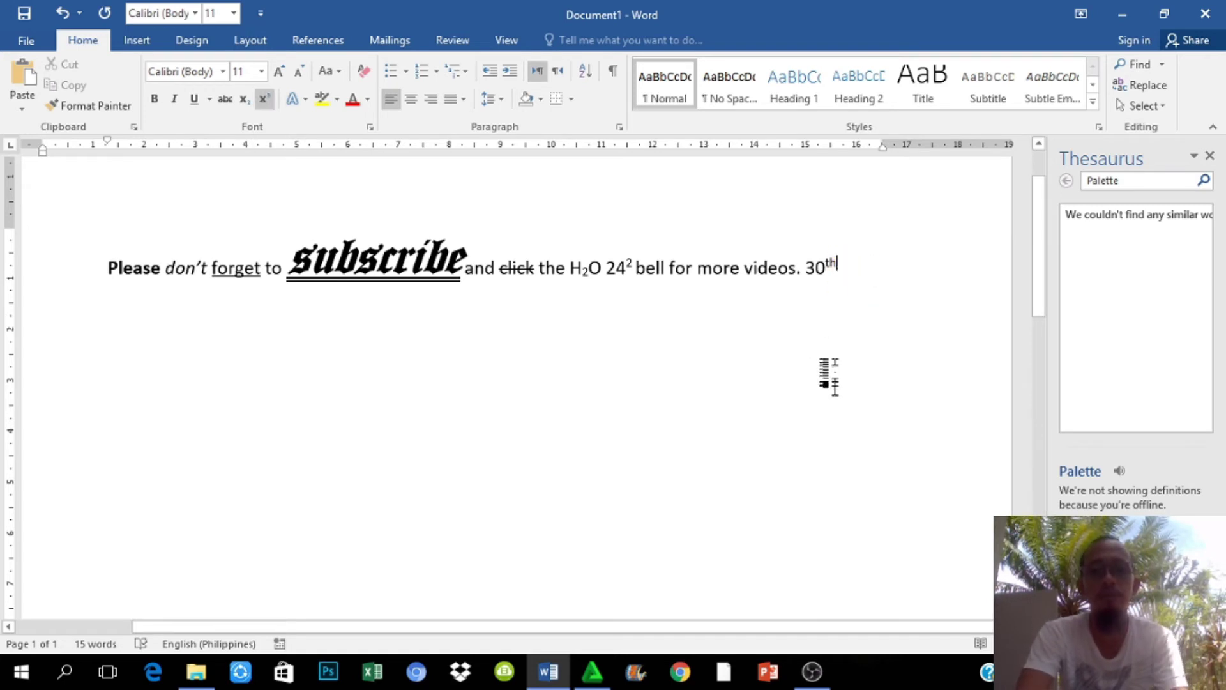
text(1)
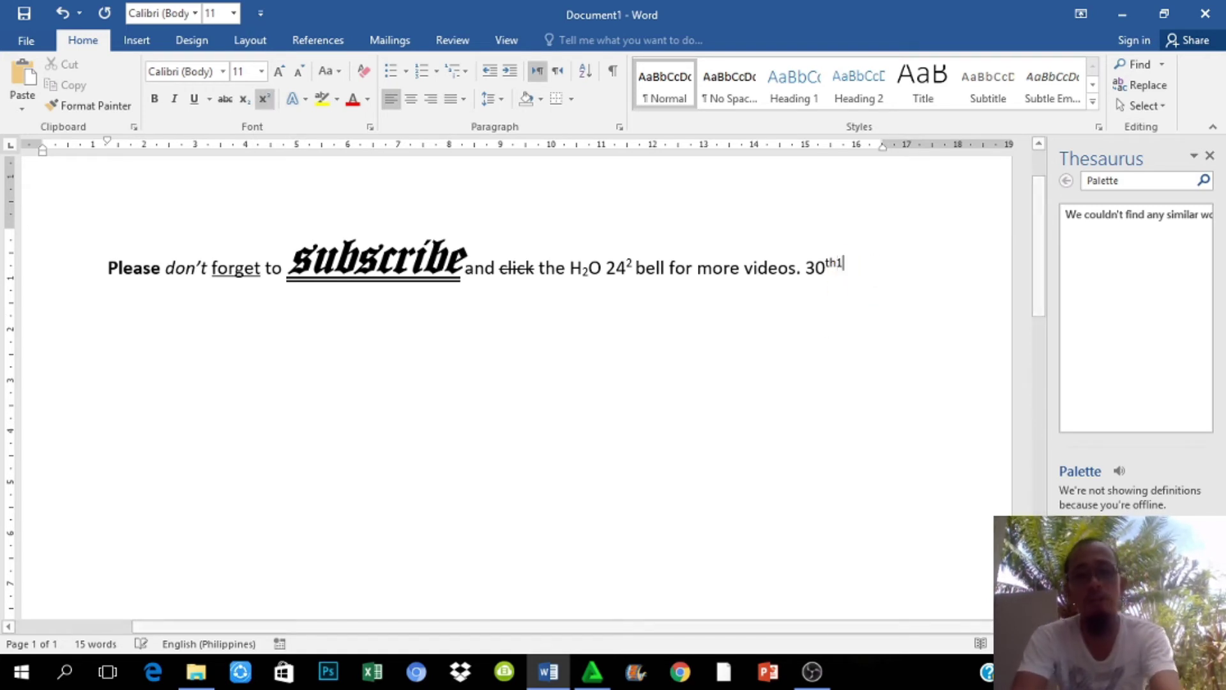
click(869, 267)
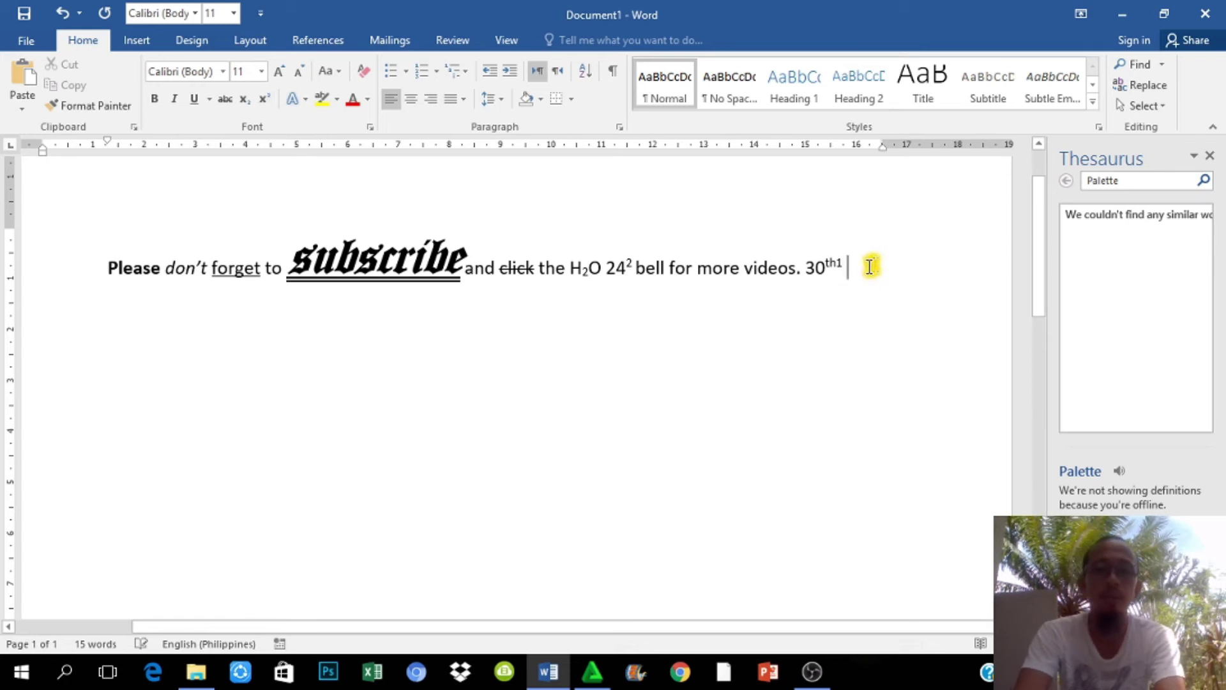
Type a 1 after 'subscribe', toggle its italic and underline, and make it superscript.
click(465, 259)
text(1)
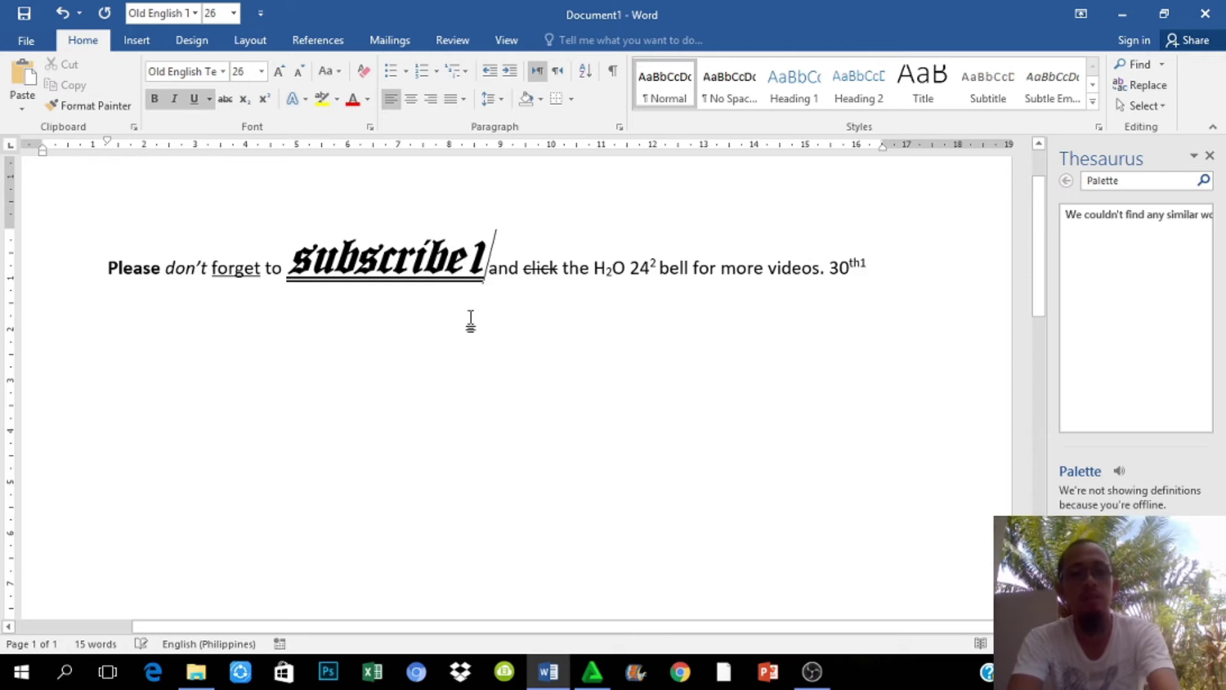
key(shift+Left)
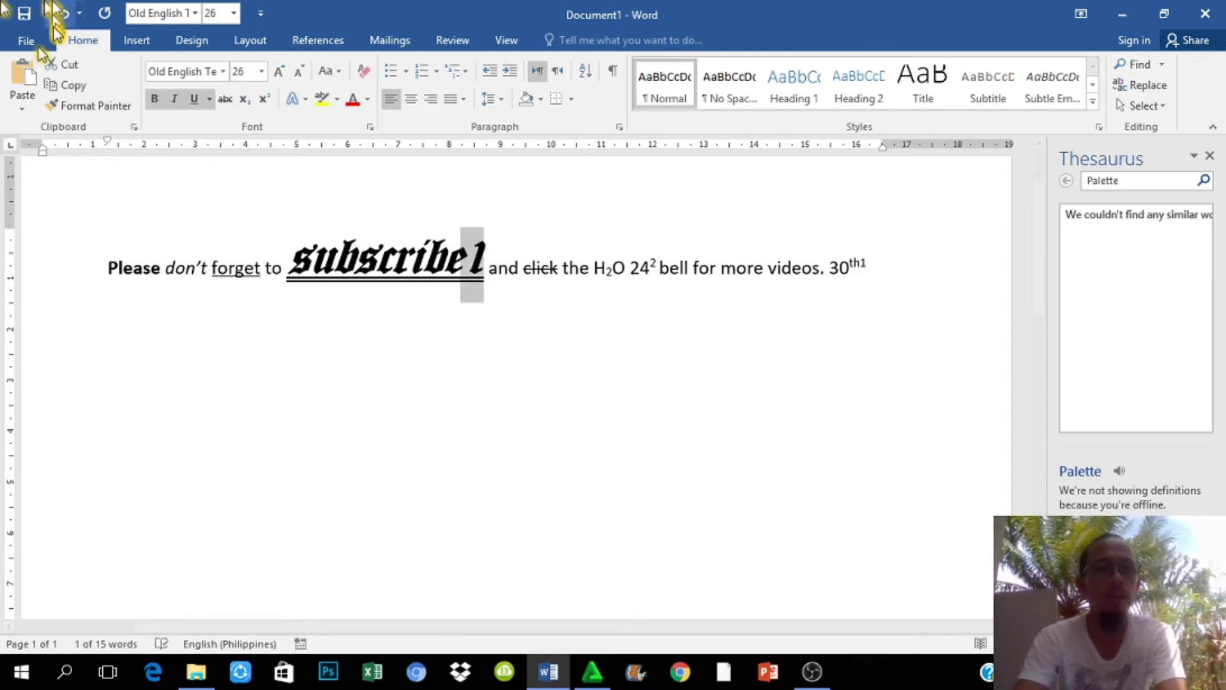
click(174, 102)
click(194, 102)
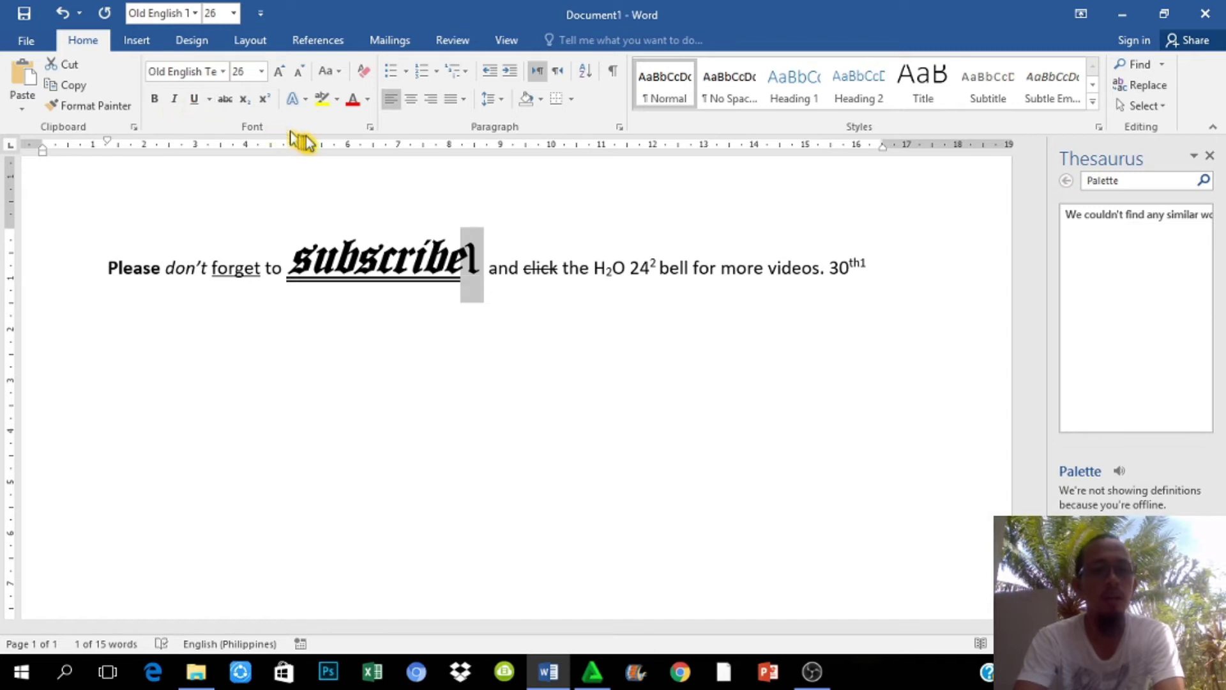
click(264, 102)
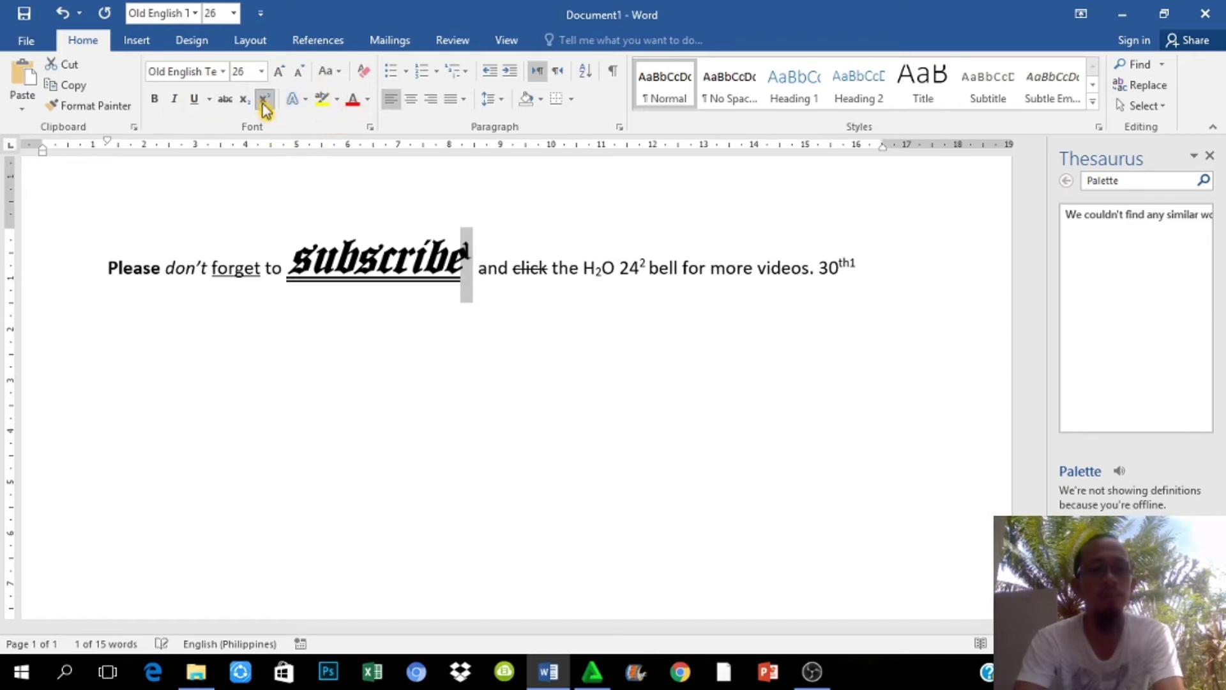
Set the superscript 1 to Calibri Light, size 12.
click(223, 71)
click(208, 116)
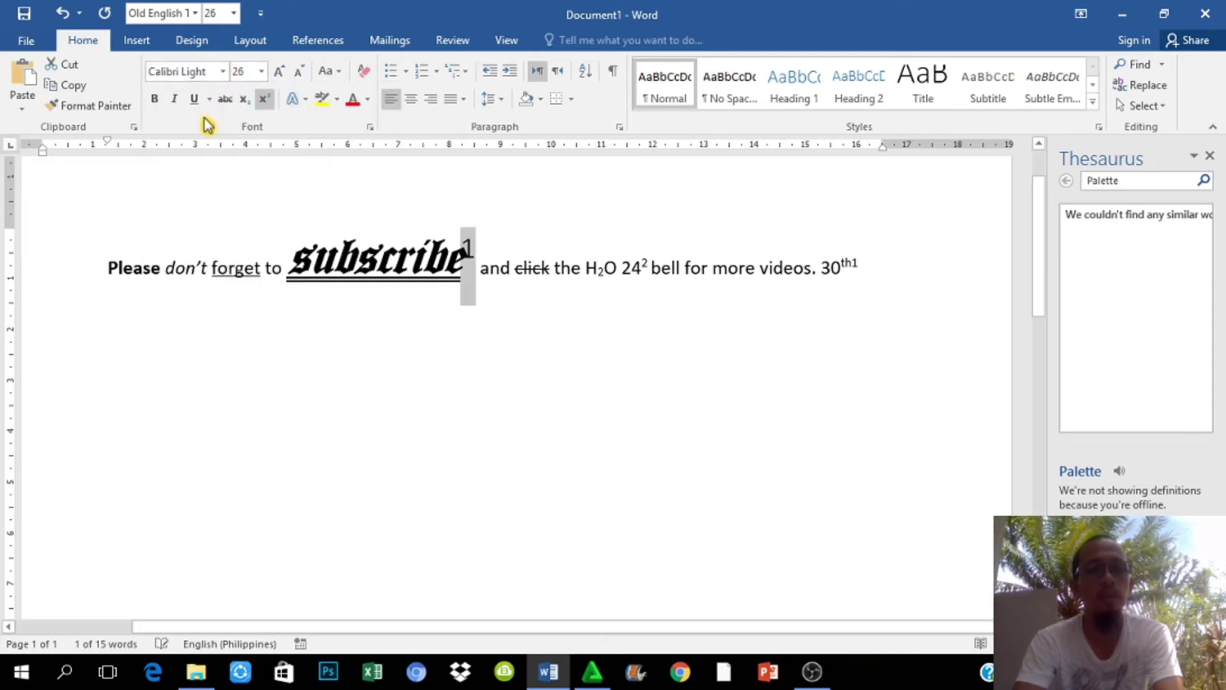
click(243, 72)
text(12)
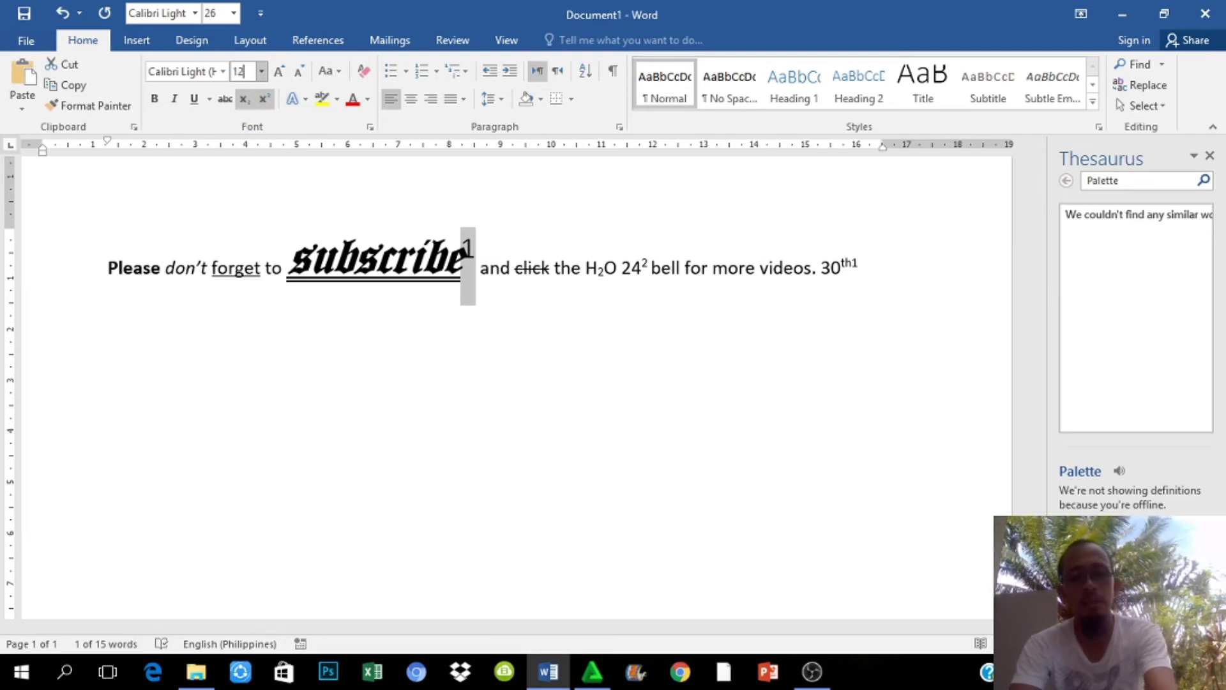
key(Return)
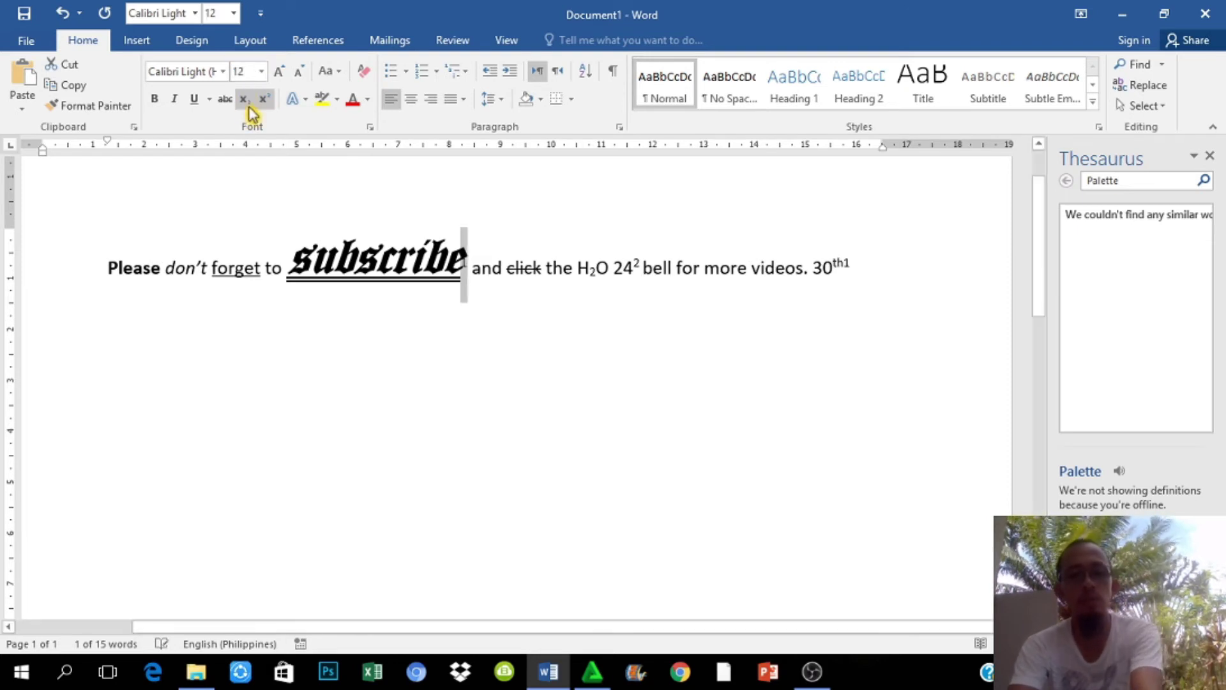
Remove a stray space inside 'subscribe' and select the space after it.
click(460, 269)
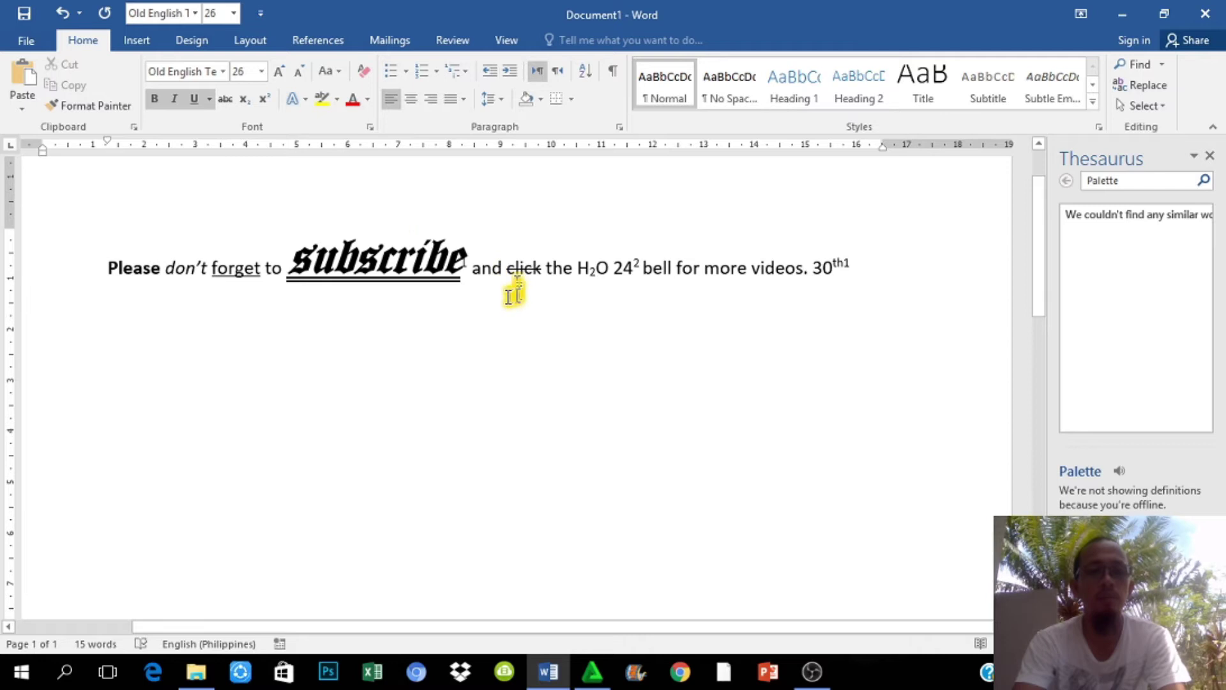
key(Left)
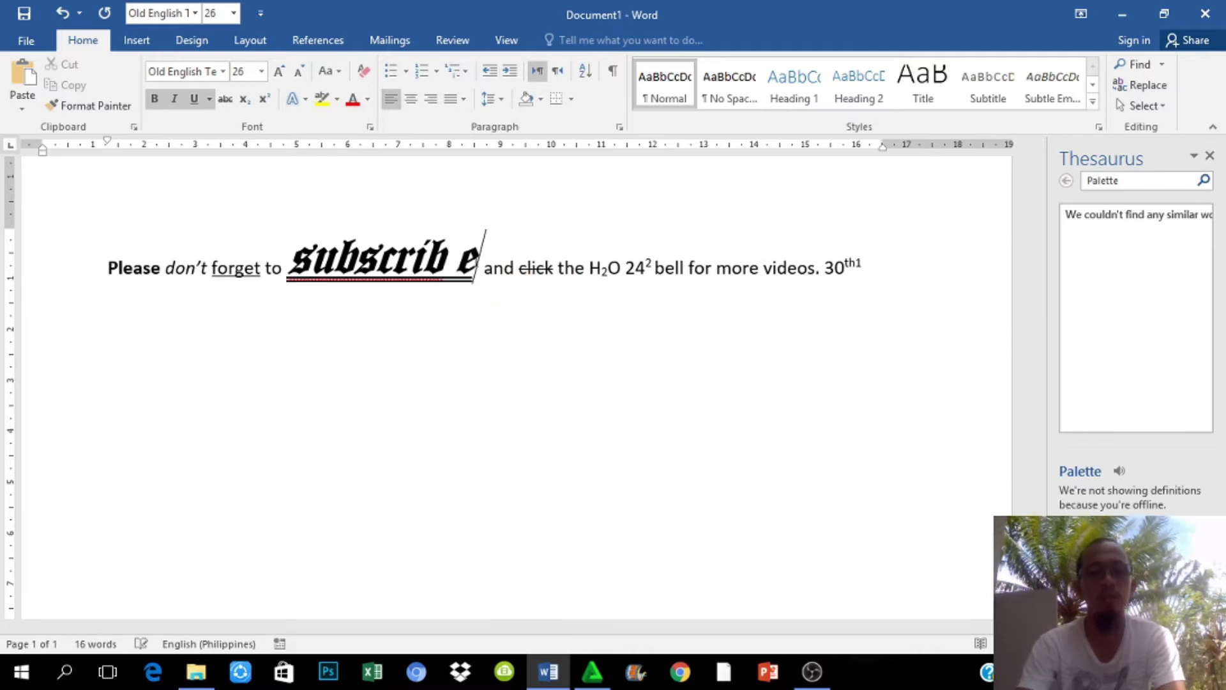
key(BackSpace)
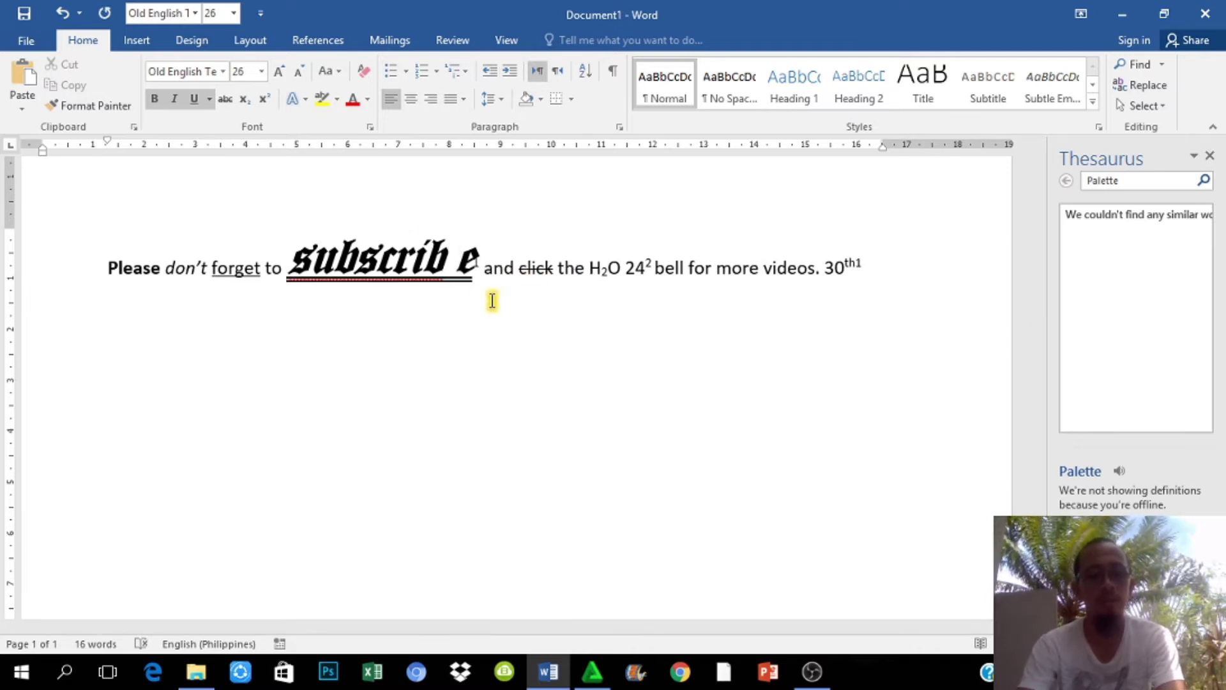
key(ctrl+z)
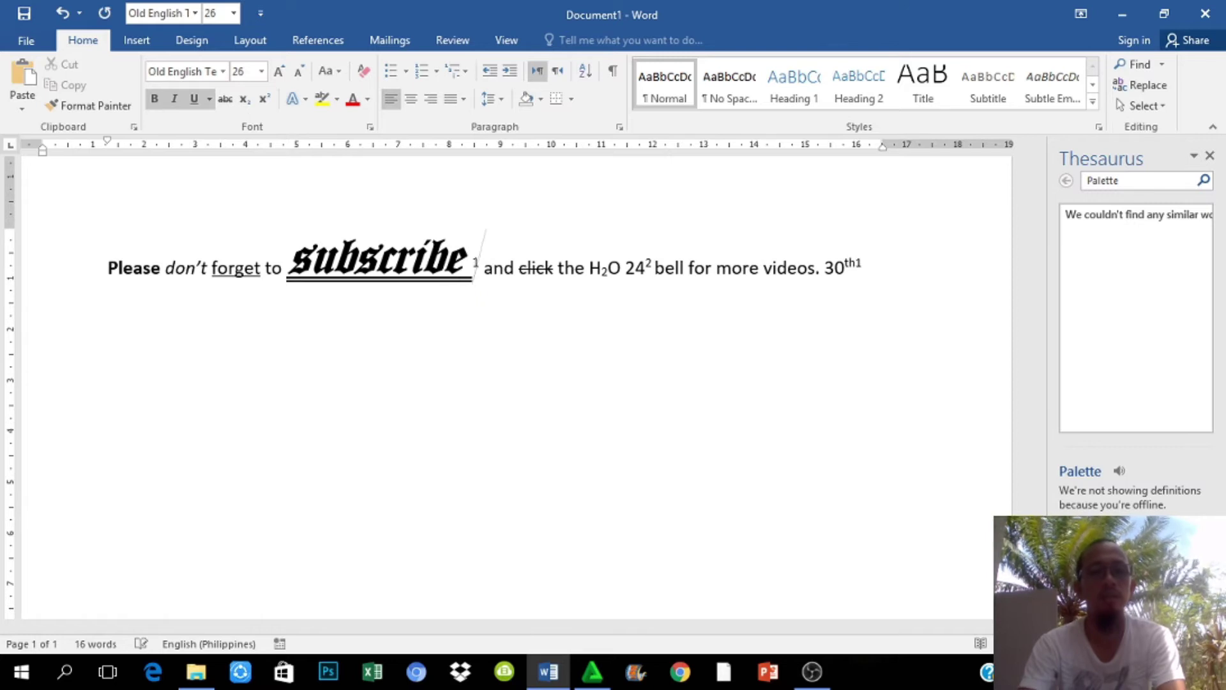
key(shift+Left)
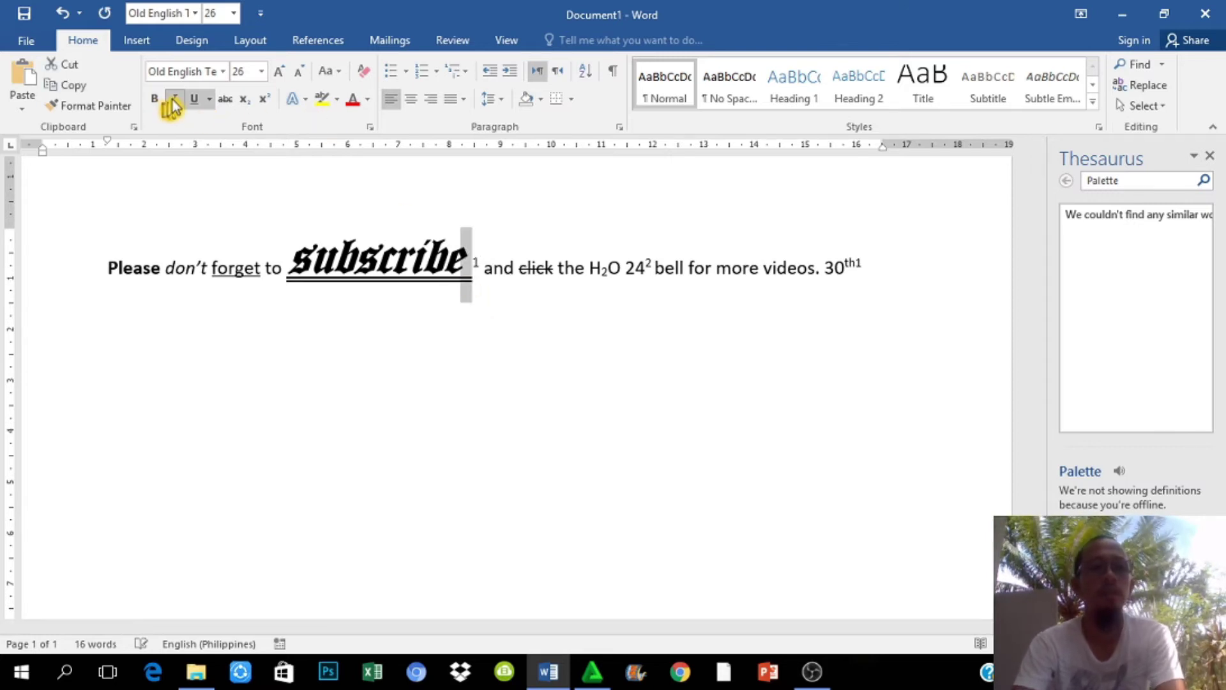
Replace the double underline on 'subscribe' with a single thick underline.
click(570, 269)
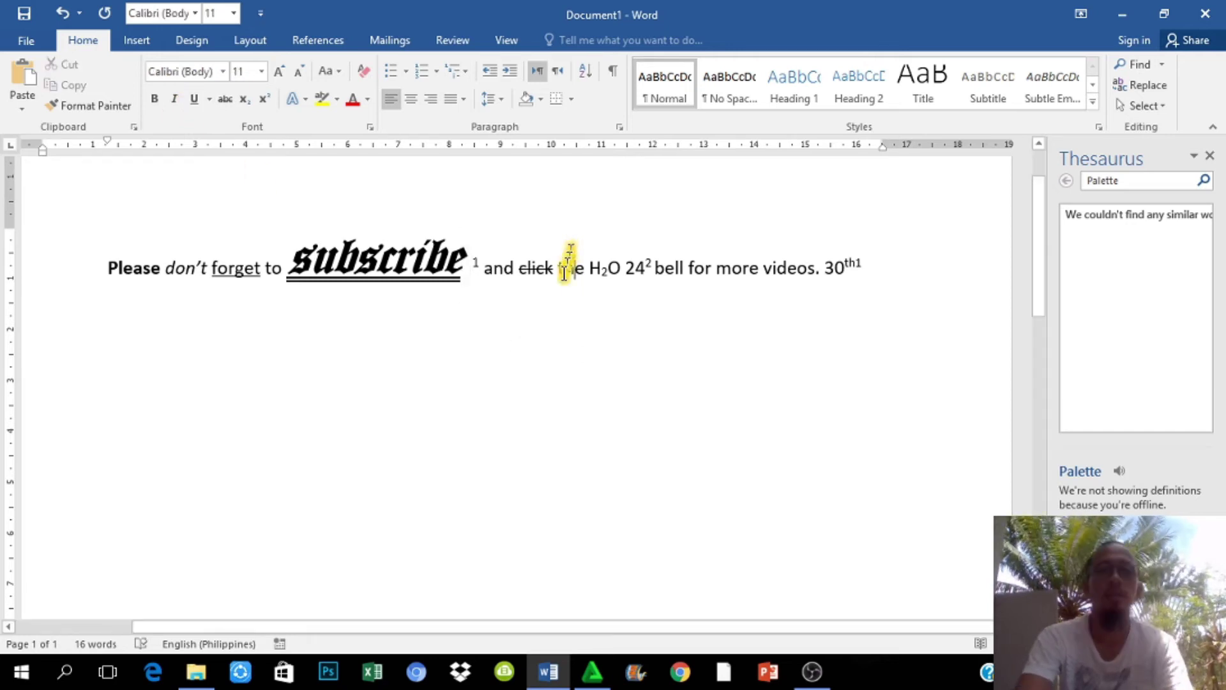
mouse_move(474, 267)
mouse_down()
mouse_move(492, 264)
mouse_move(478, 266)
mouse_up()
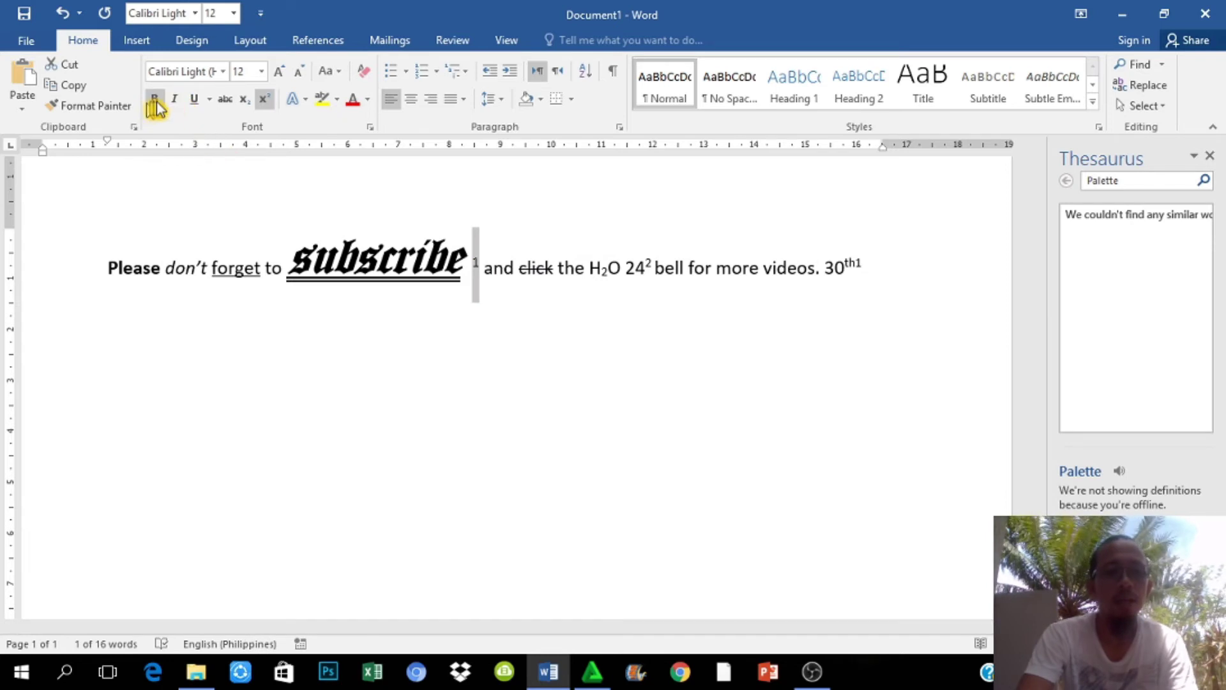
click(622, 271)
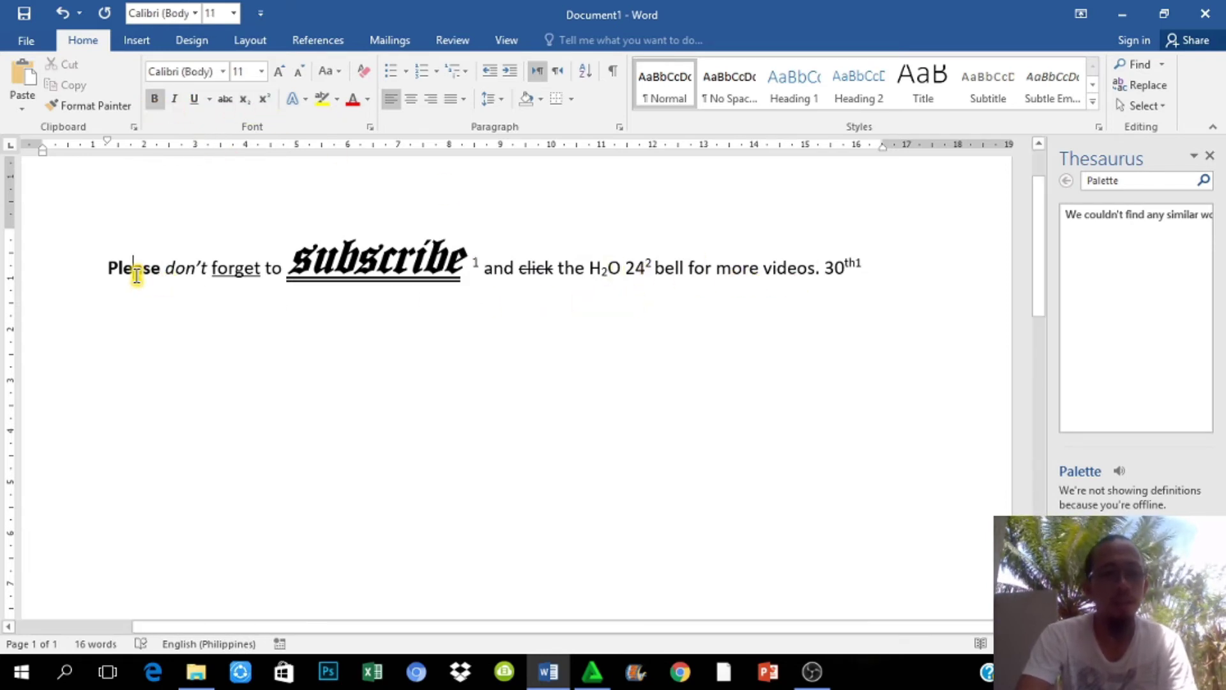
click(197, 267)
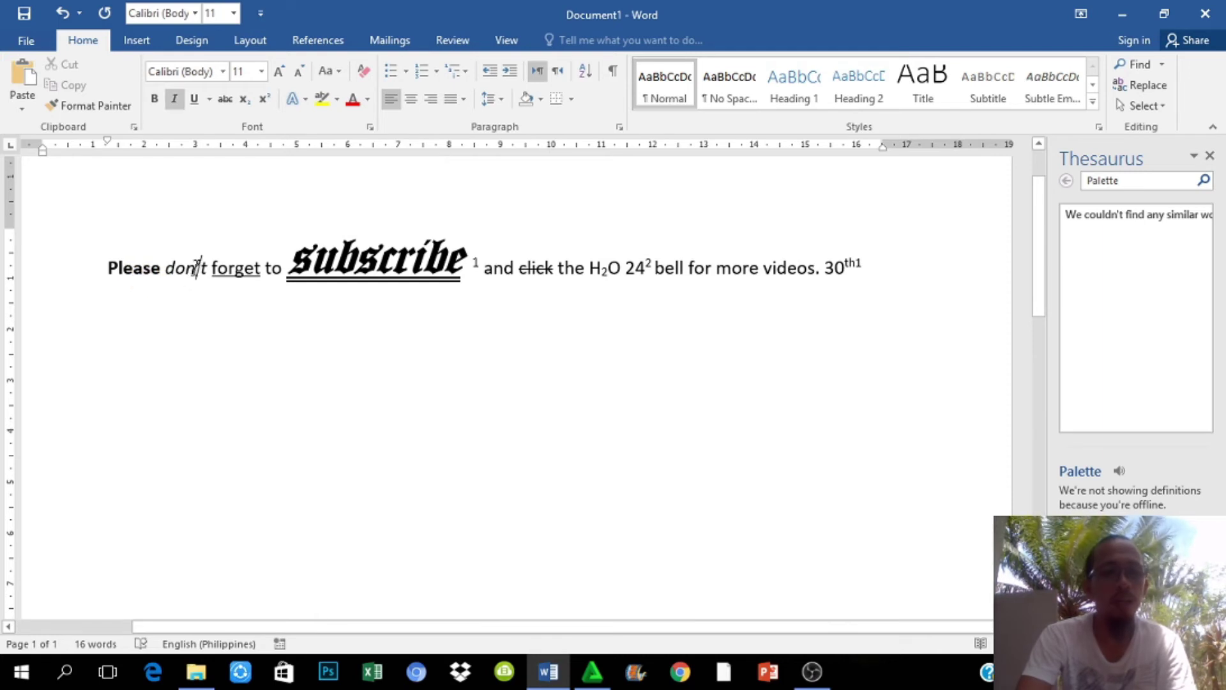
click(236, 267)
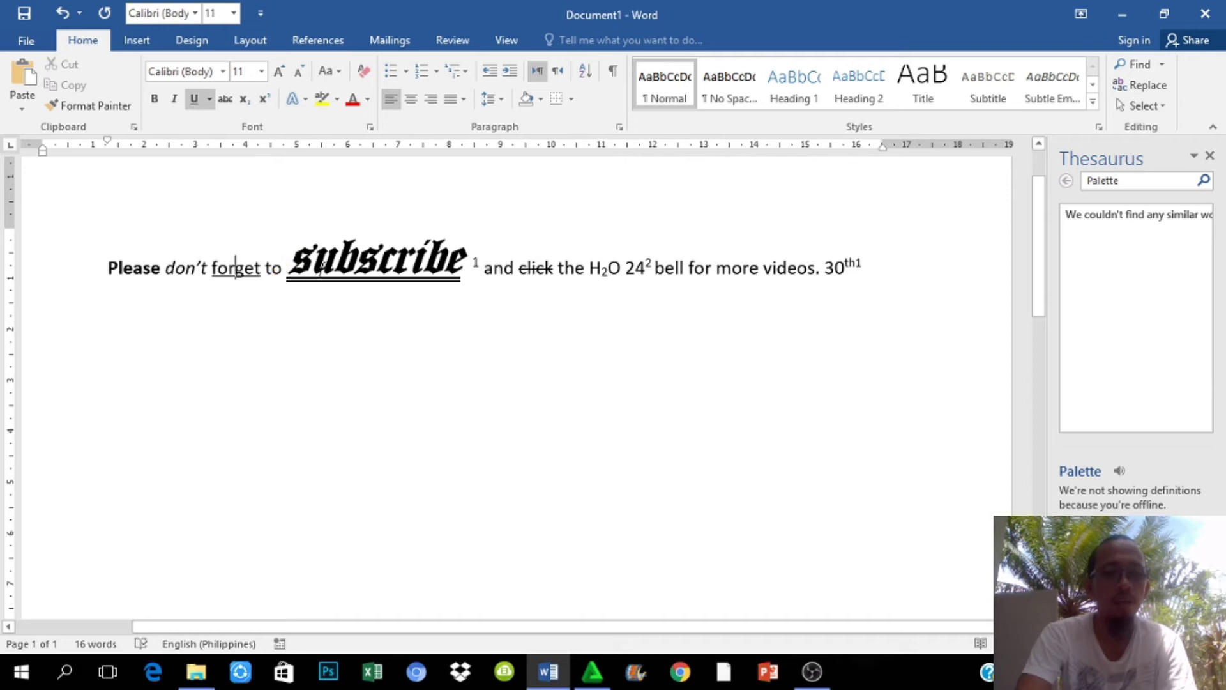
click(378, 261)
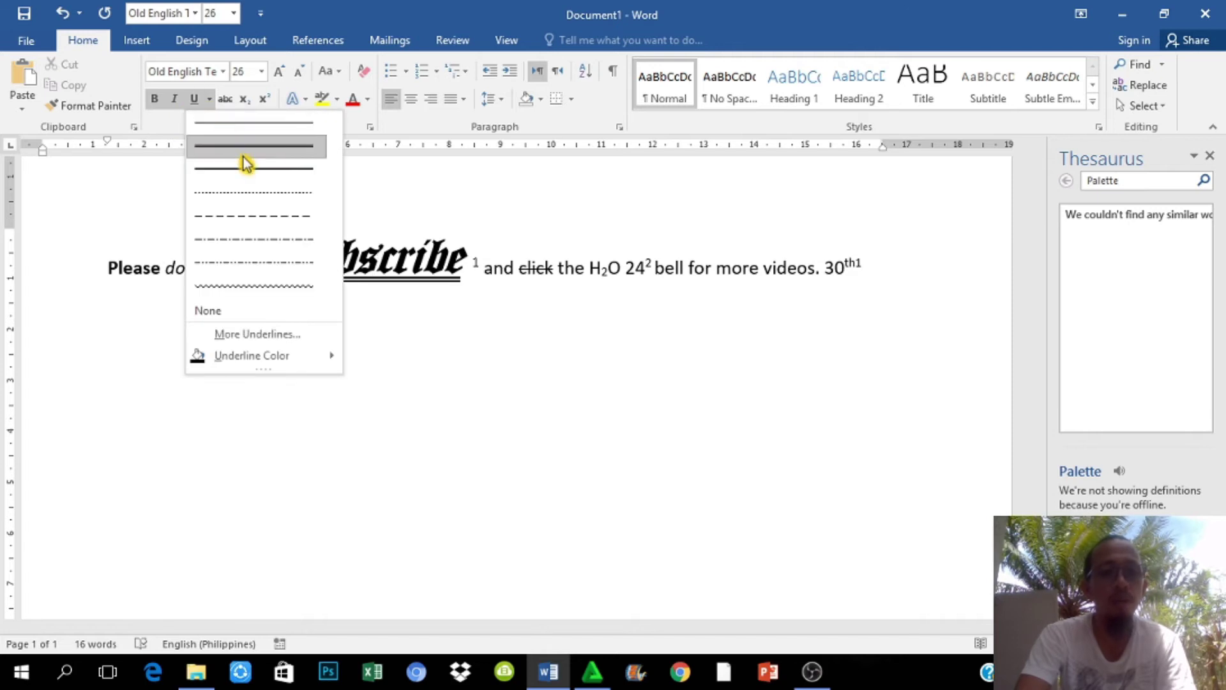
click(247, 146)
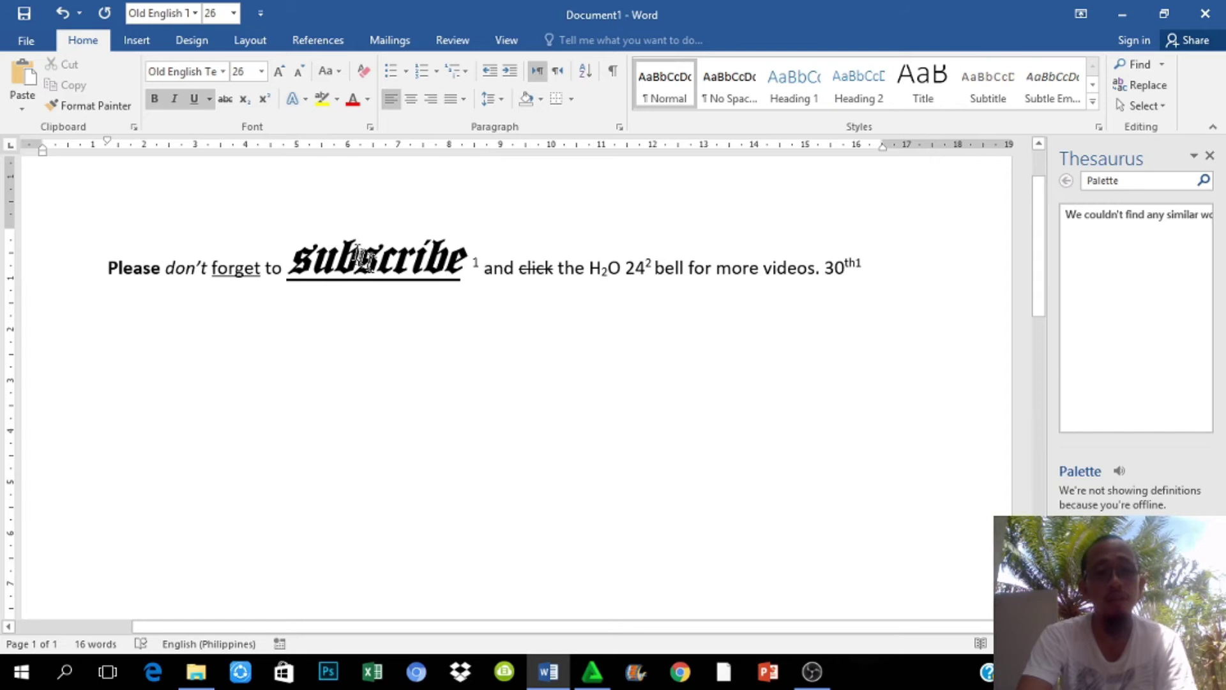
Check the superscript 1 after subscribe and the subscript 2 in H2O.
click(475, 261)
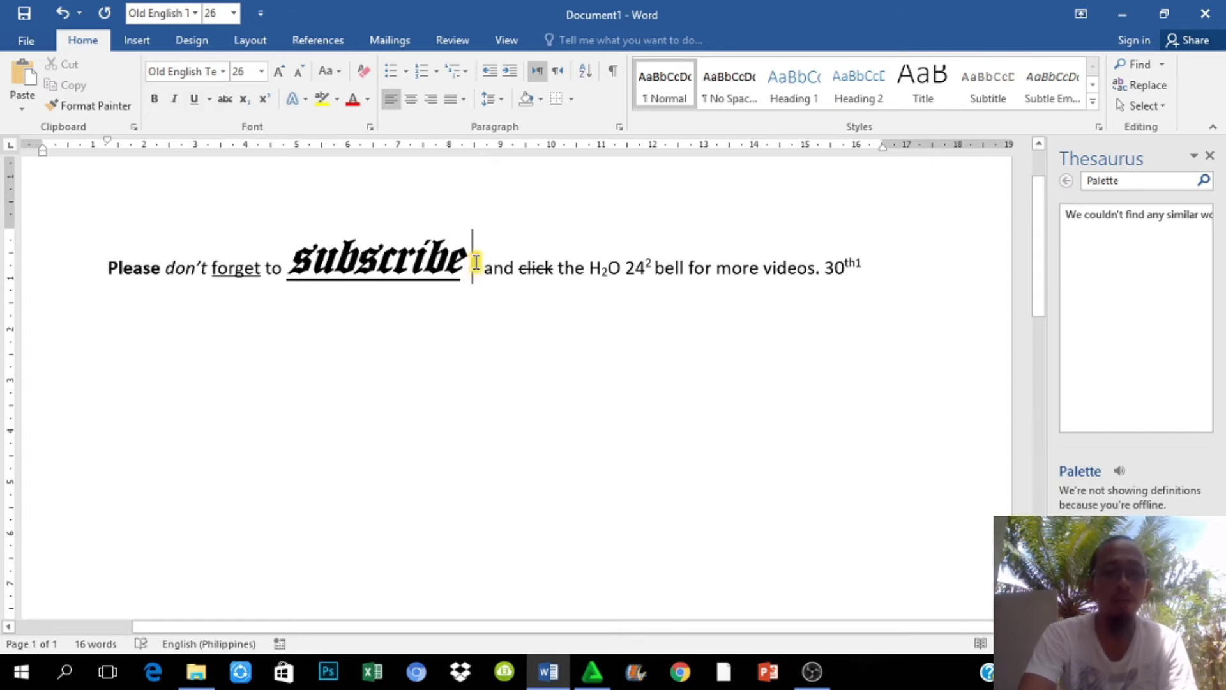
drag(479, 263, 468, 255)
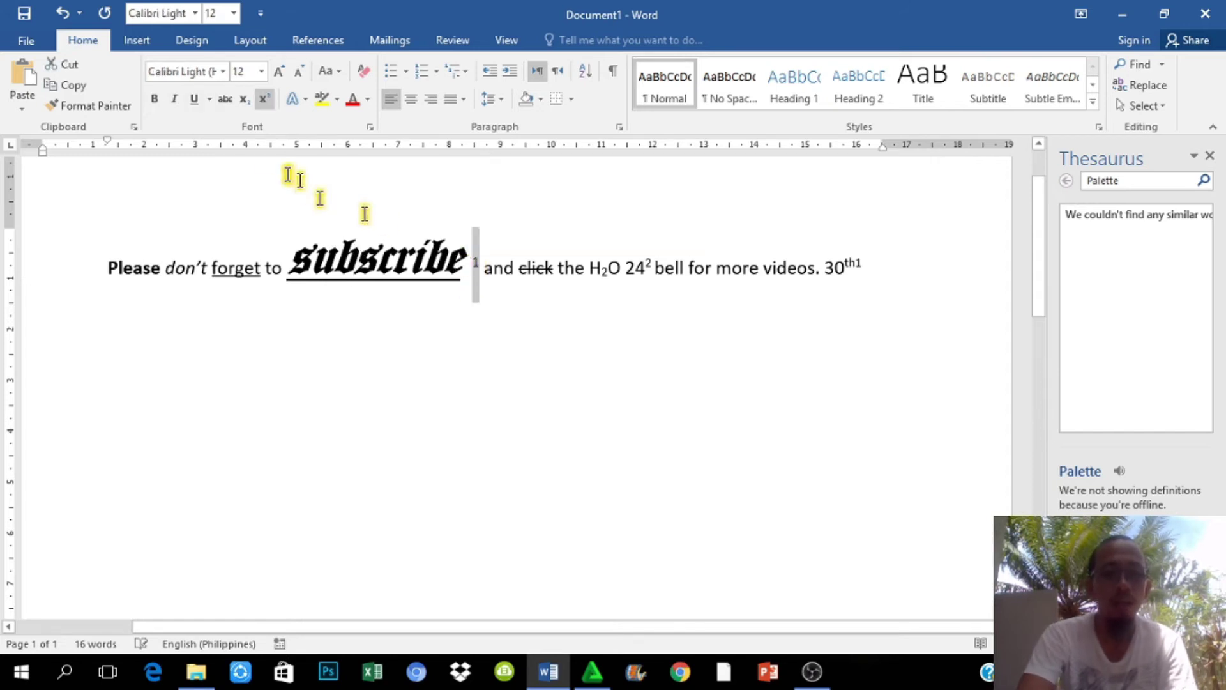
click(541, 273)
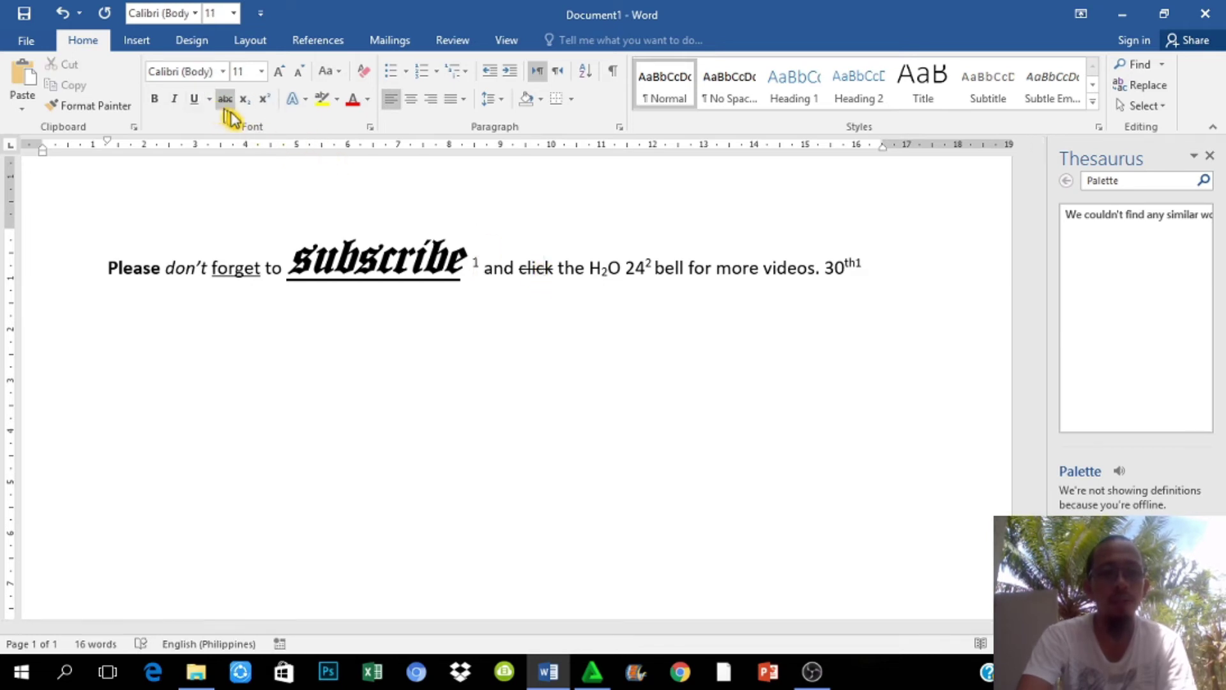
click(609, 271)
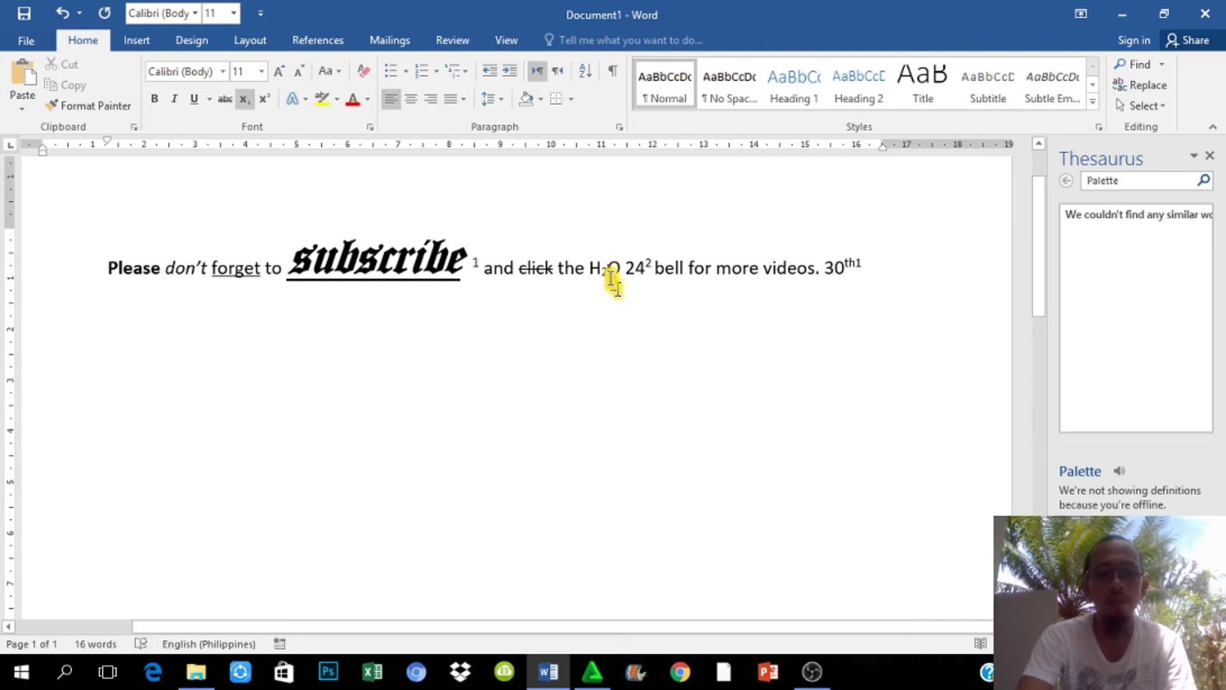
drag(606, 276, 603, 291)
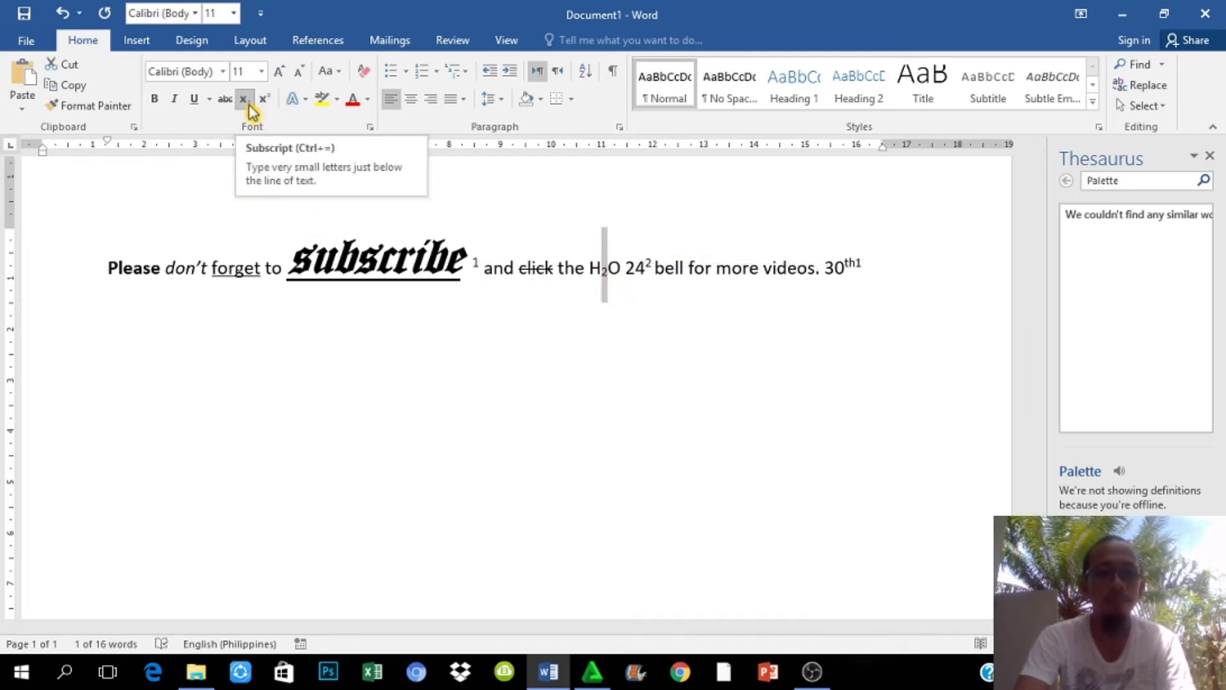
Add a superscript 2 after 24 using Ctrl+Shift+= and apply superscript at the sentence end.
click(649, 268)
key(ctrl+shift+equal)
text(2)
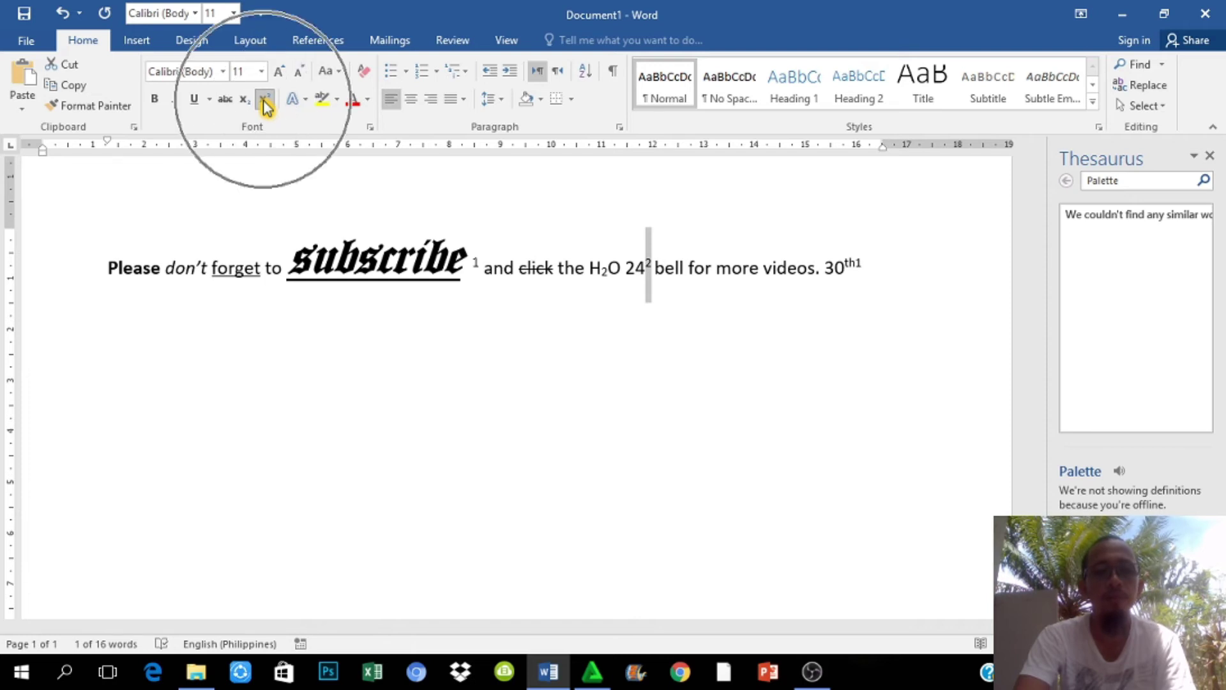
click(265, 101)
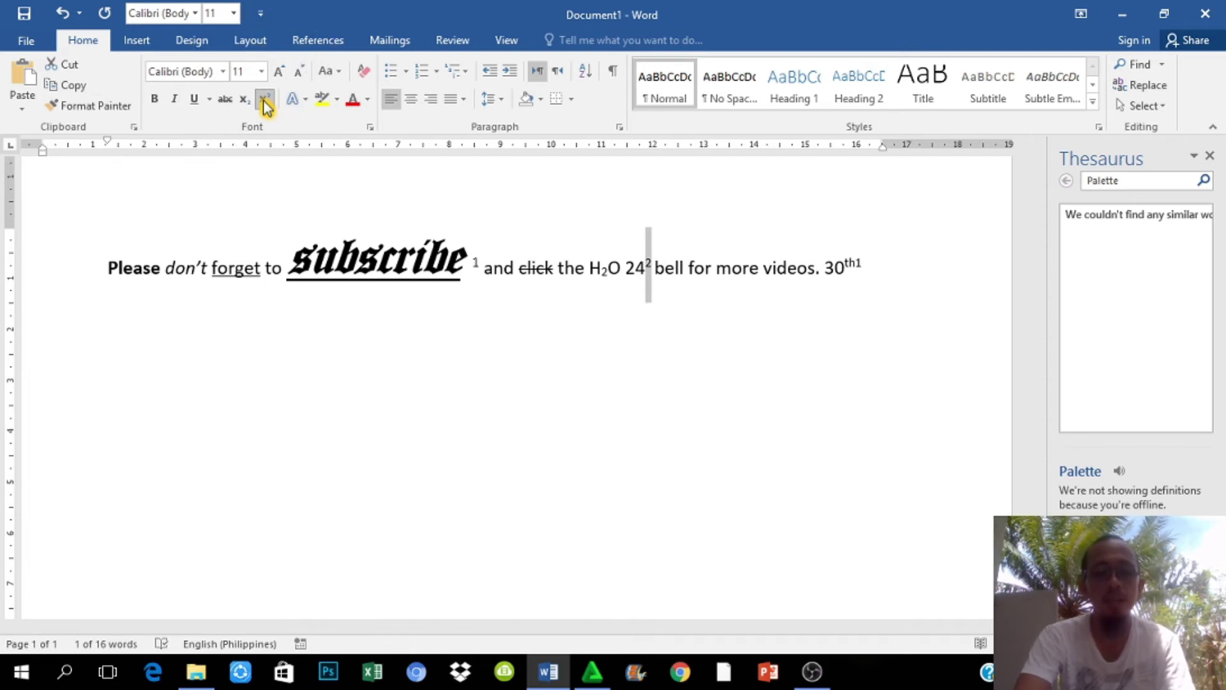
click(265, 101)
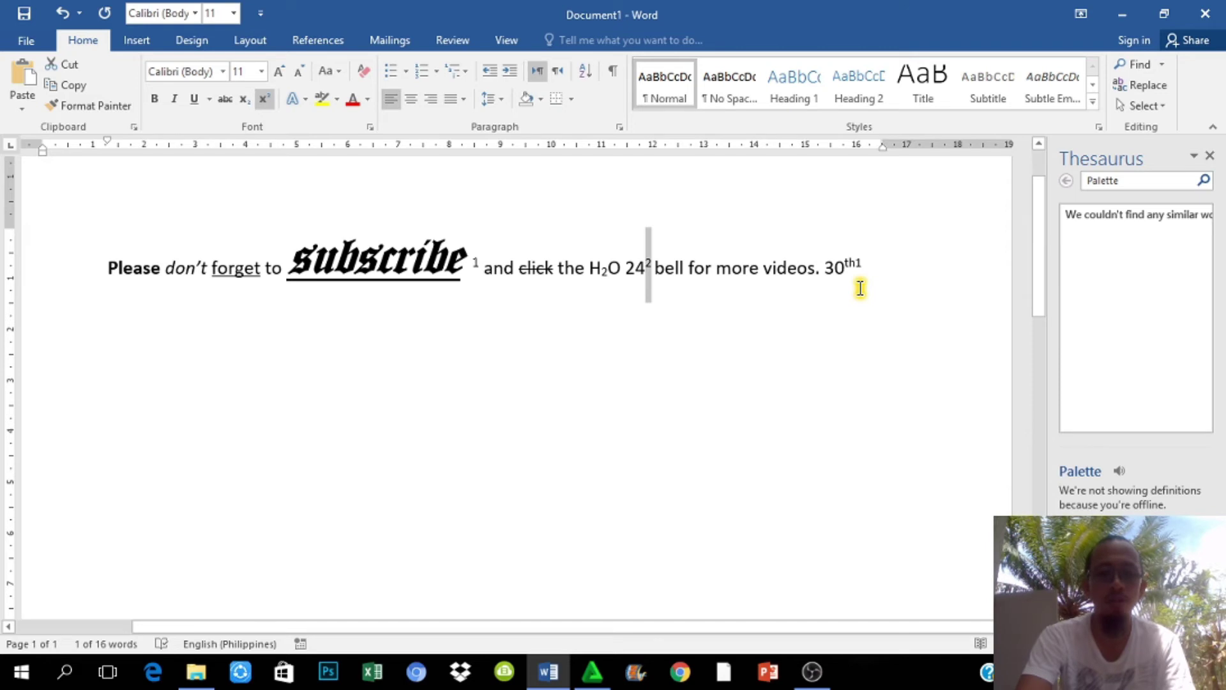
click(876, 273)
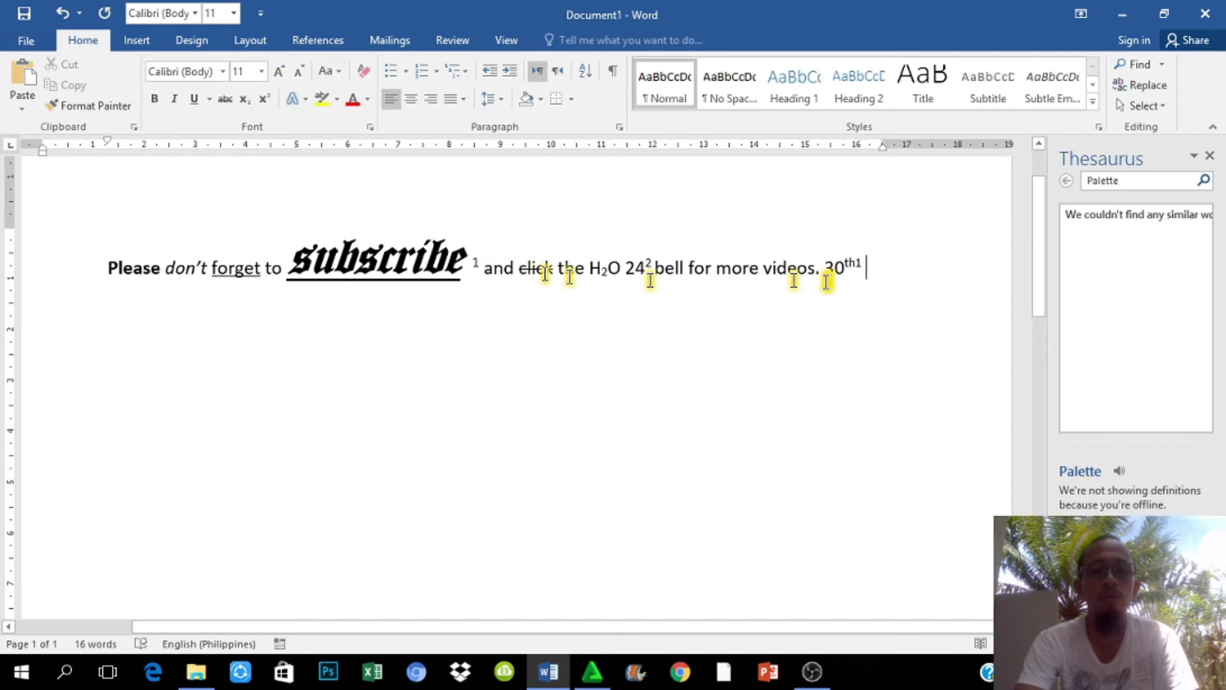
Select 'bell for more videos' and shrink it by several font size steps.
drag(653, 267, 806, 279)
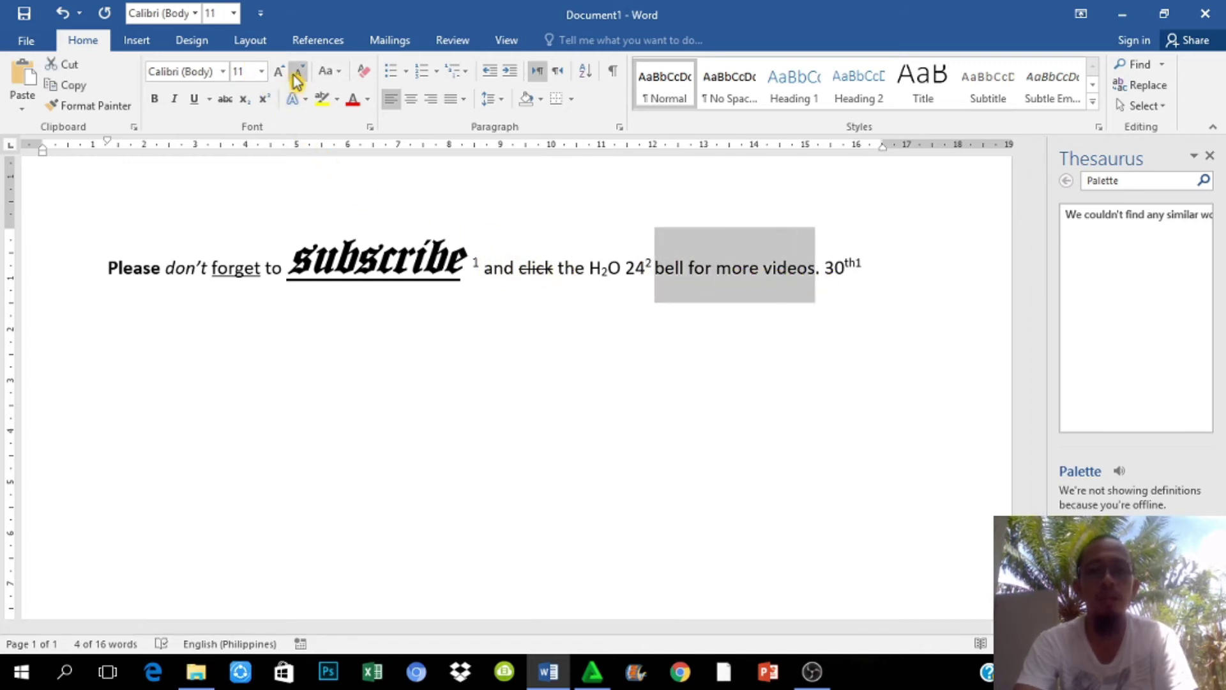
click(296, 73)
click(296, 73)
click(296, 74)
click(297, 74)
click(297, 75)
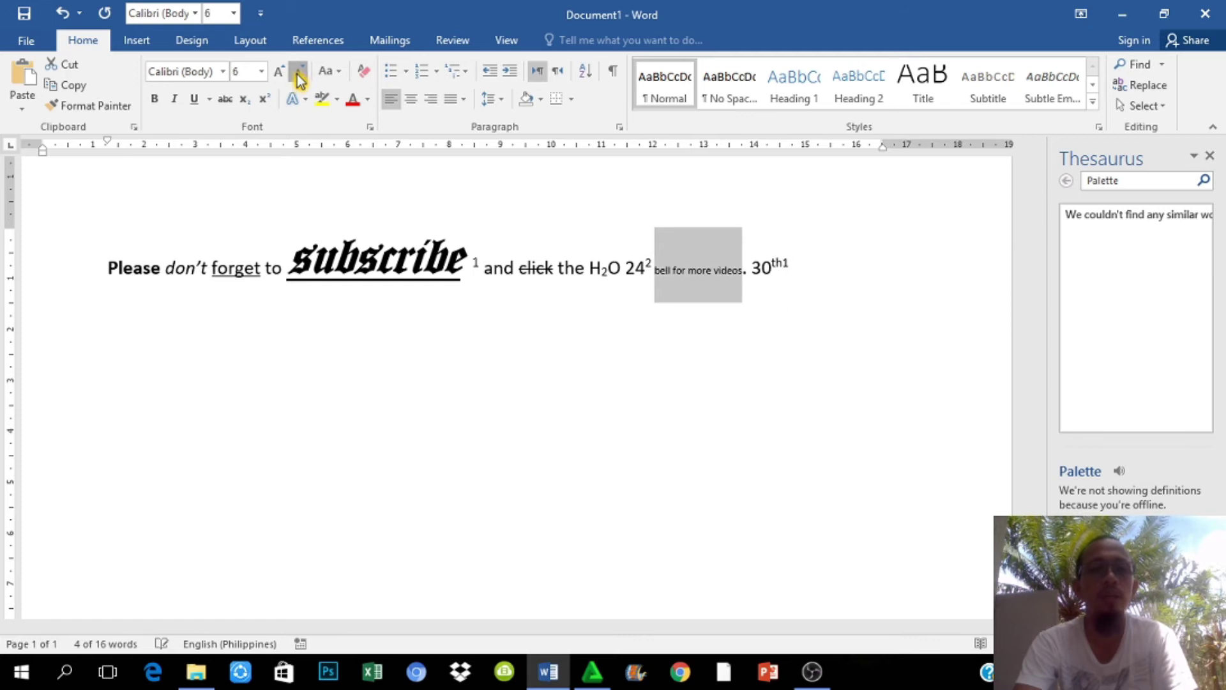
click(298, 75)
click(298, 75)
click(298, 76)
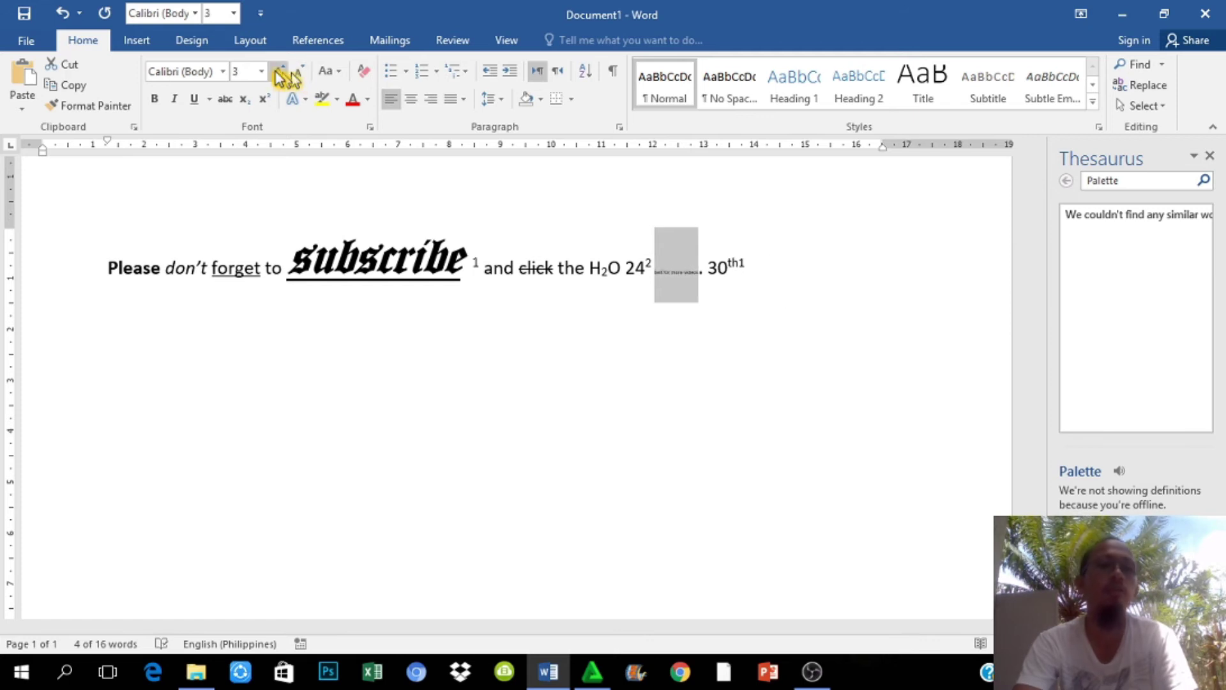
Grow 'bell for more videos' step by step up to 48 pt.
click(280, 75)
click(280, 76)
click(280, 75)
click(280, 76)
click(280, 75)
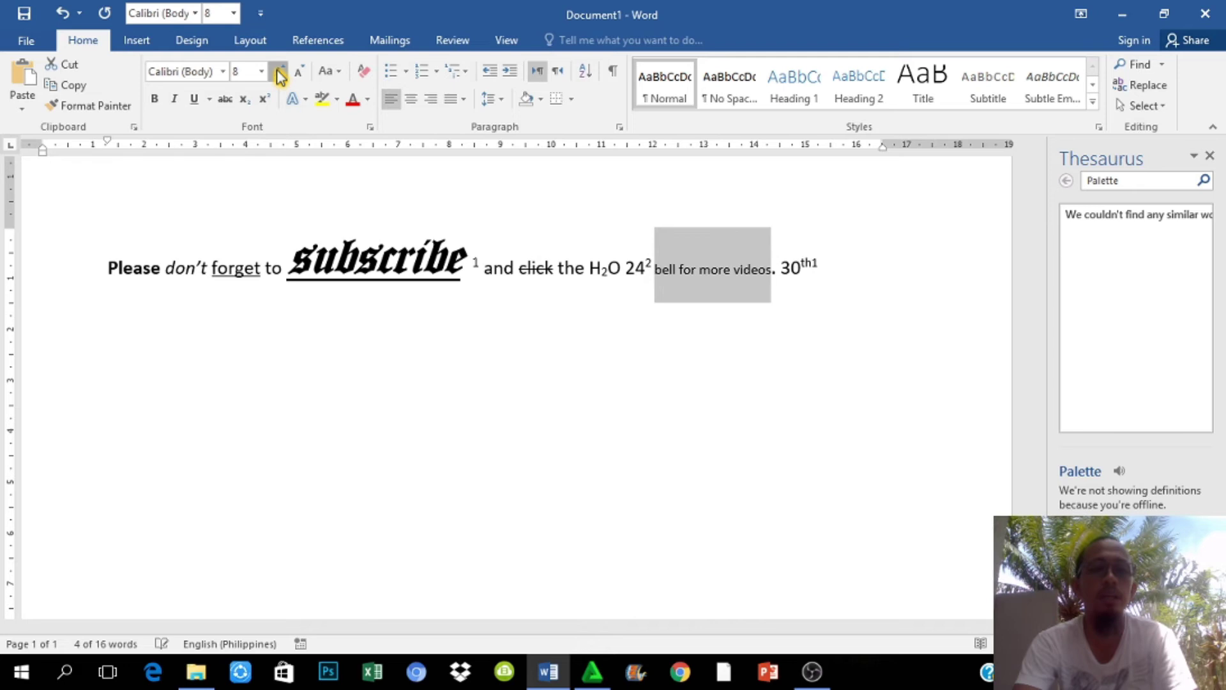
click(280, 76)
click(279, 75)
click(280, 76)
click(280, 75)
click(279, 76)
click(280, 75)
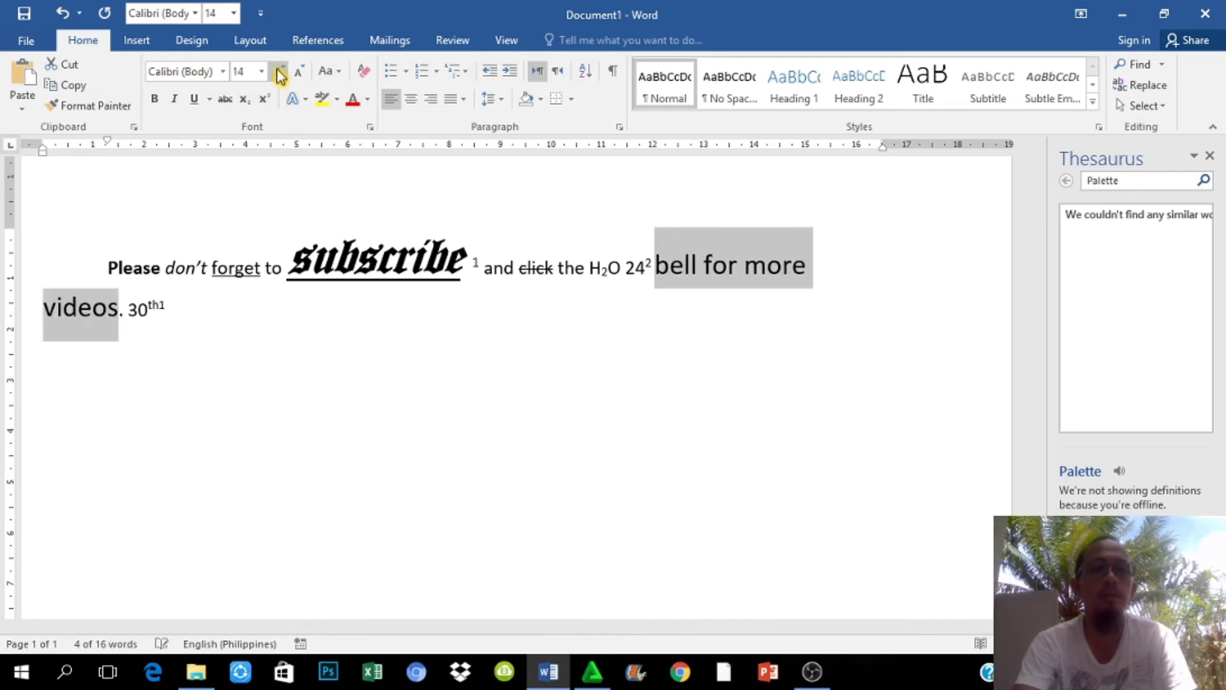
click(280, 76)
click(280, 75)
click(279, 75)
click(280, 75)
click(279, 75)
click(280, 76)
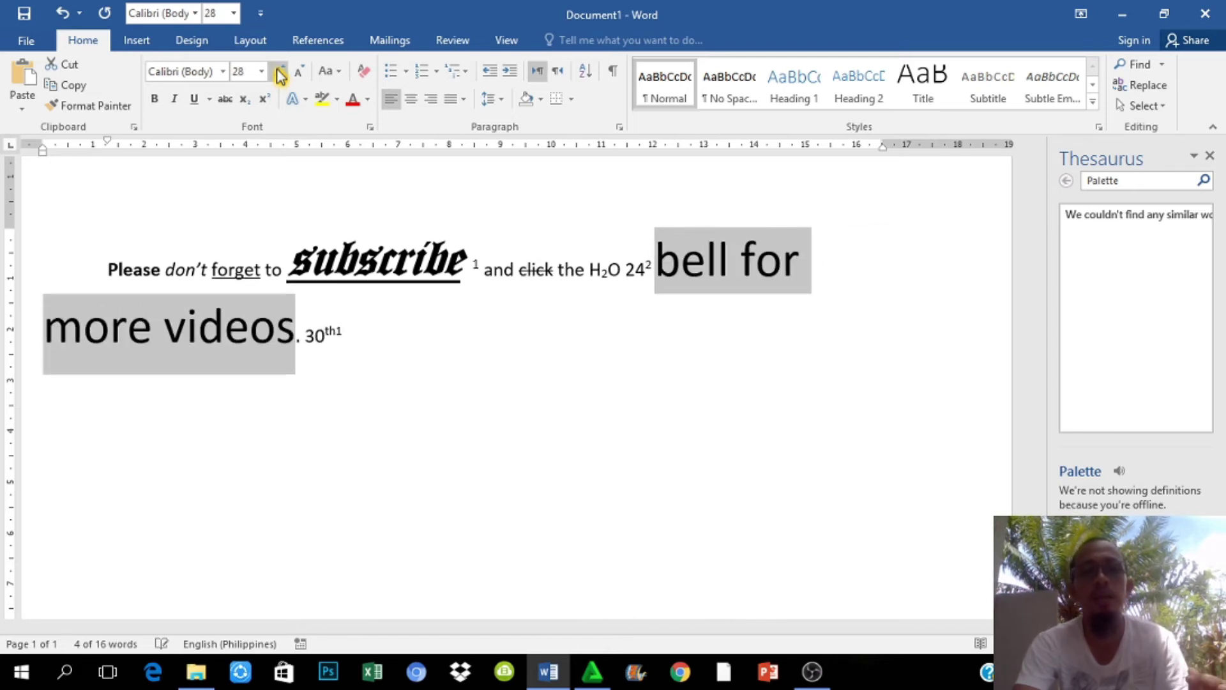
click(280, 76)
click(280, 75)
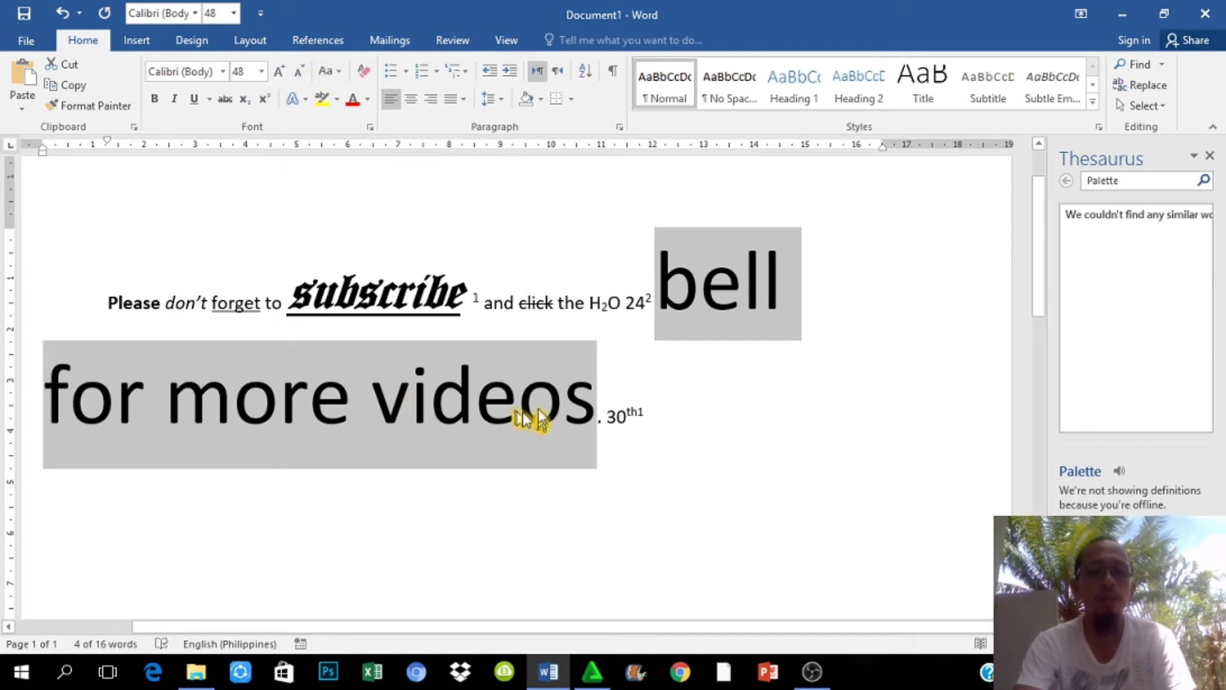
Try Sentence case, lowercase and UPPERCASE on 'bell for more videos'.
click(340, 76)
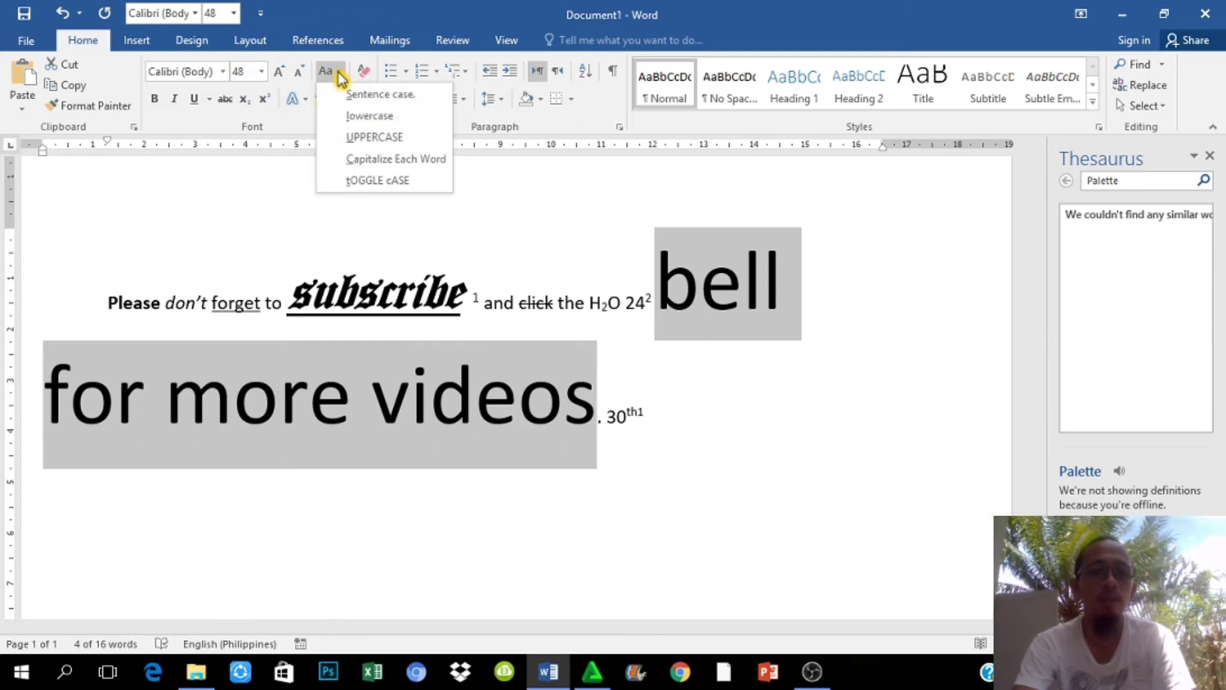
click(363, 94)
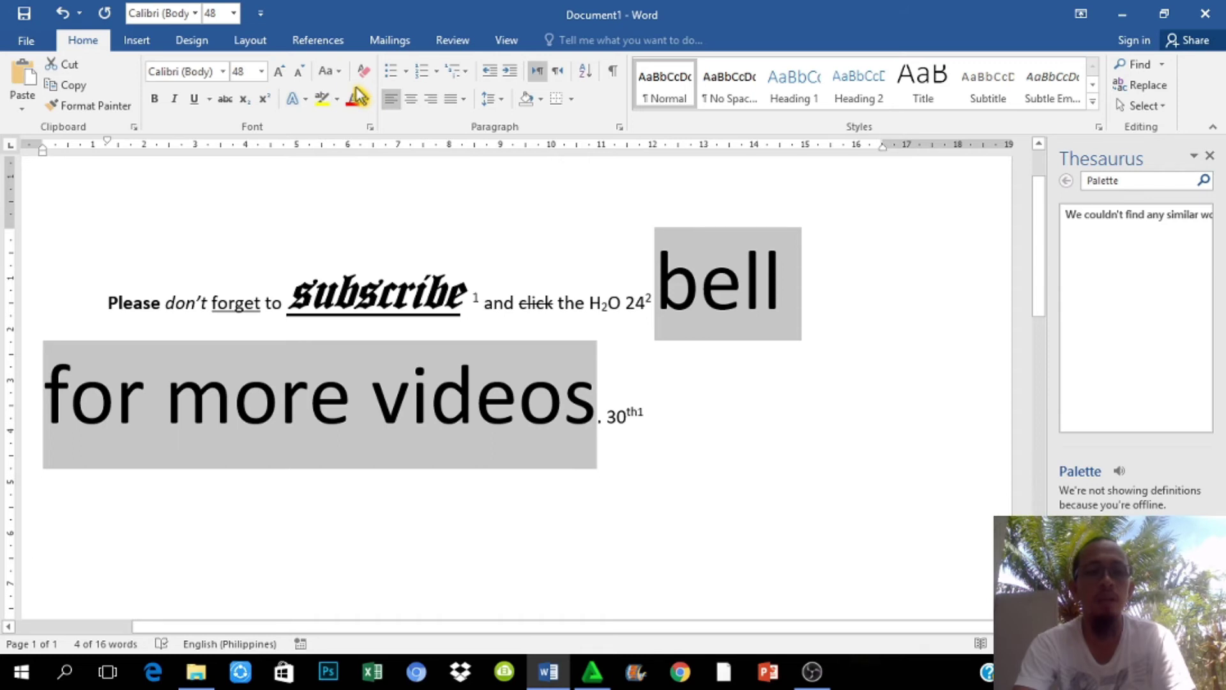
click(327, 71)
click(350, 93)
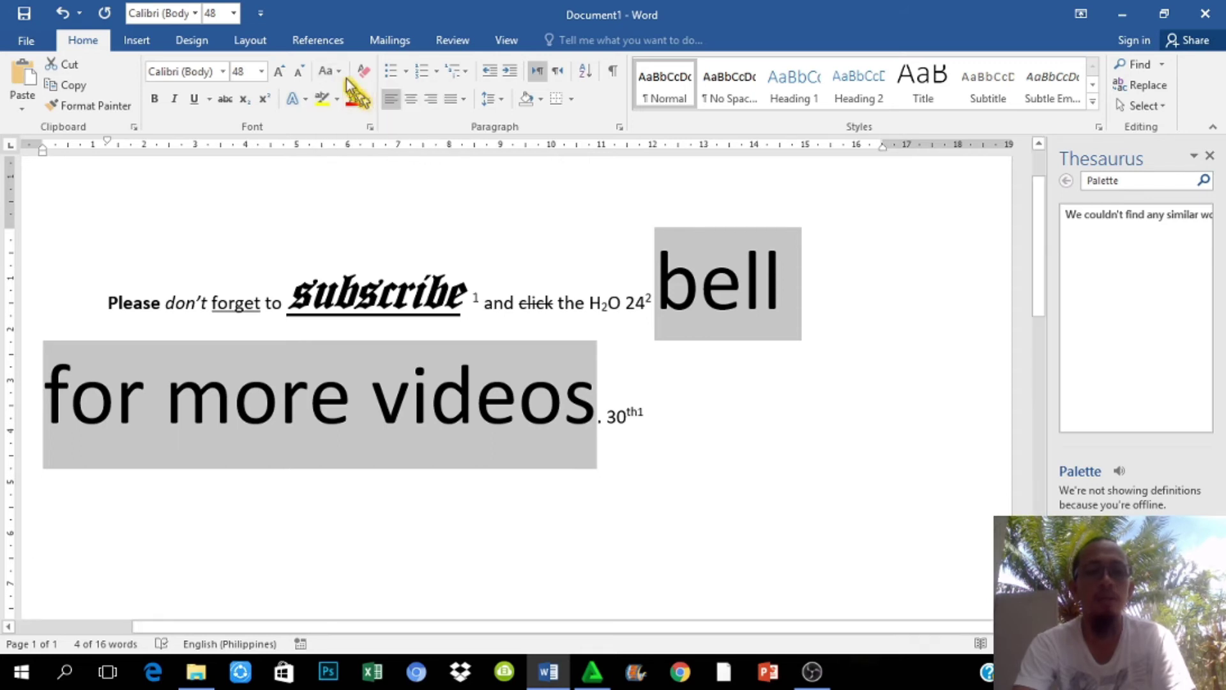
click(326, 71)
click(364, 117)
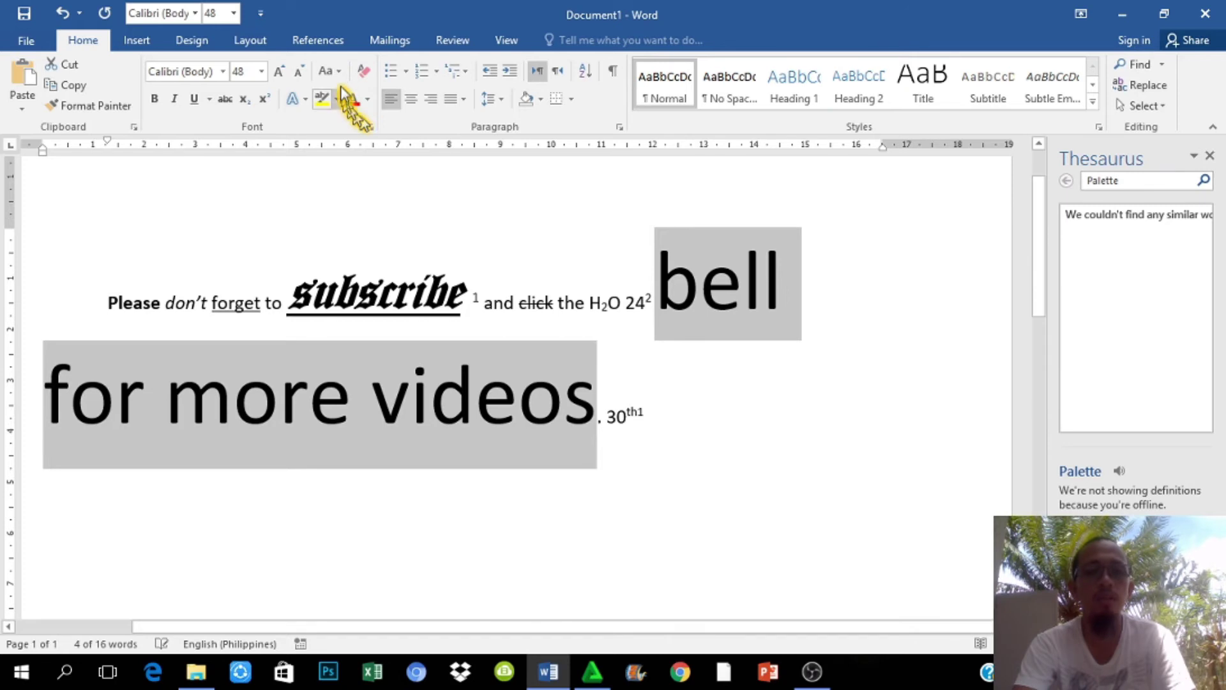
click(327, 71)
click(374, 137)
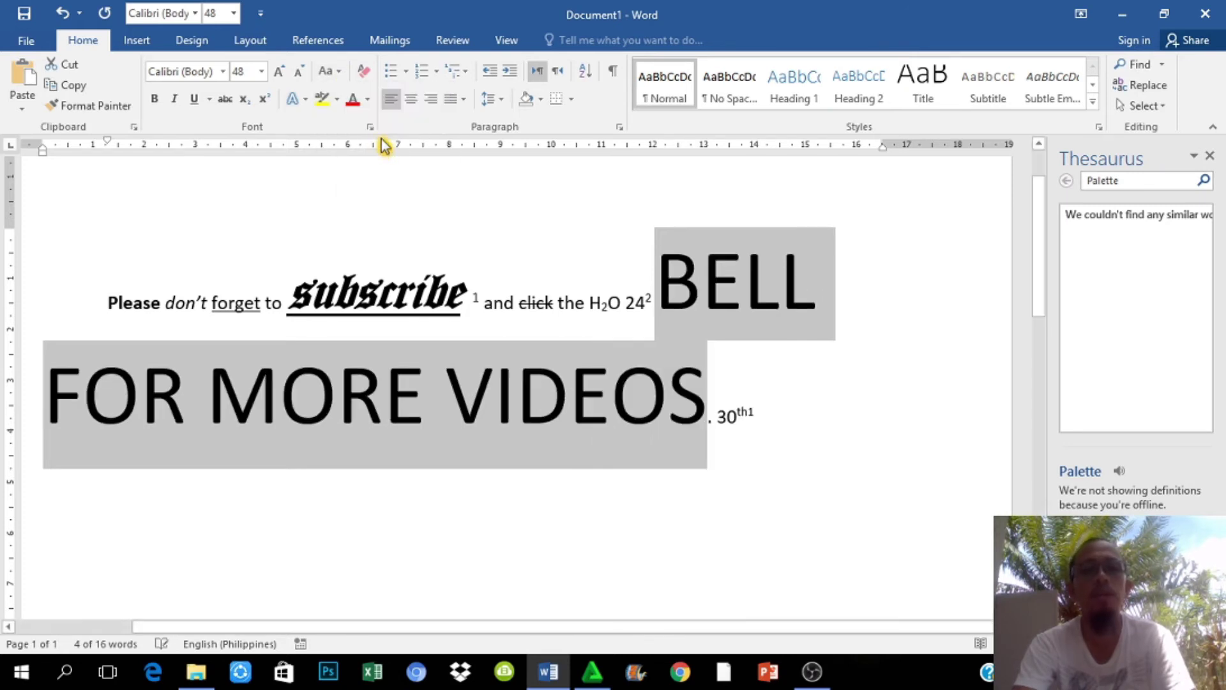
Try Capitalize Each Word, then settle on tOGGLE cASE and deselect the phrase.
click(340, 73)
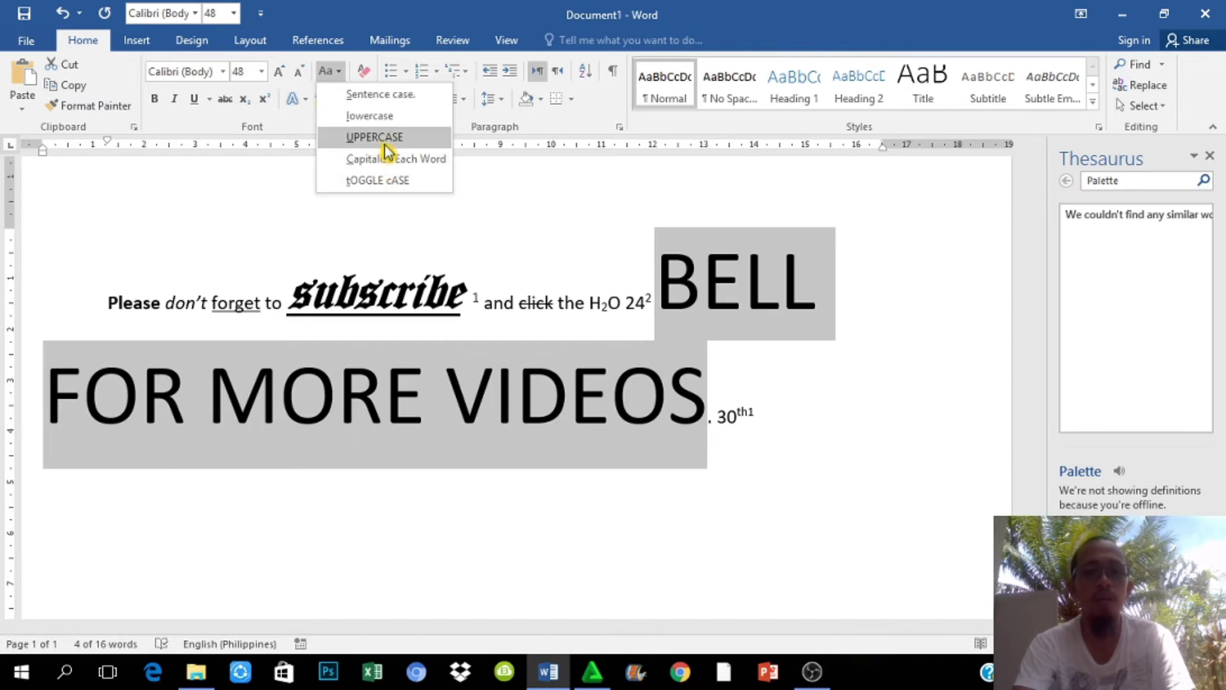
click(396, 160)
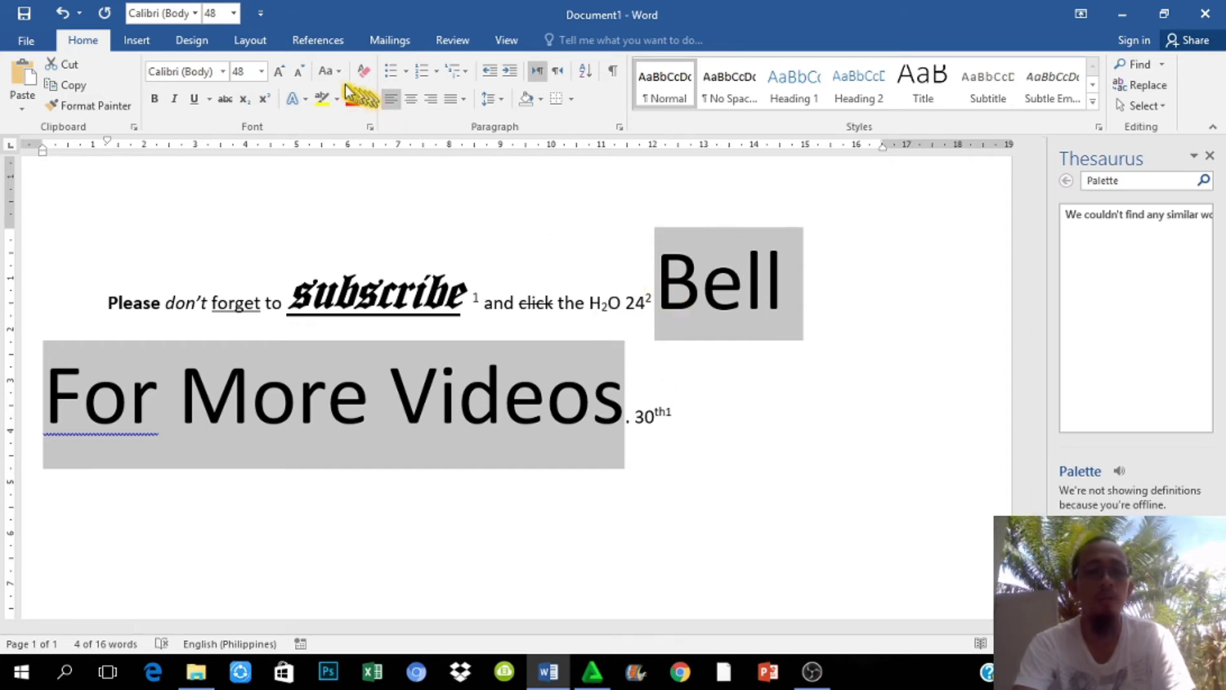
click(330, 71)
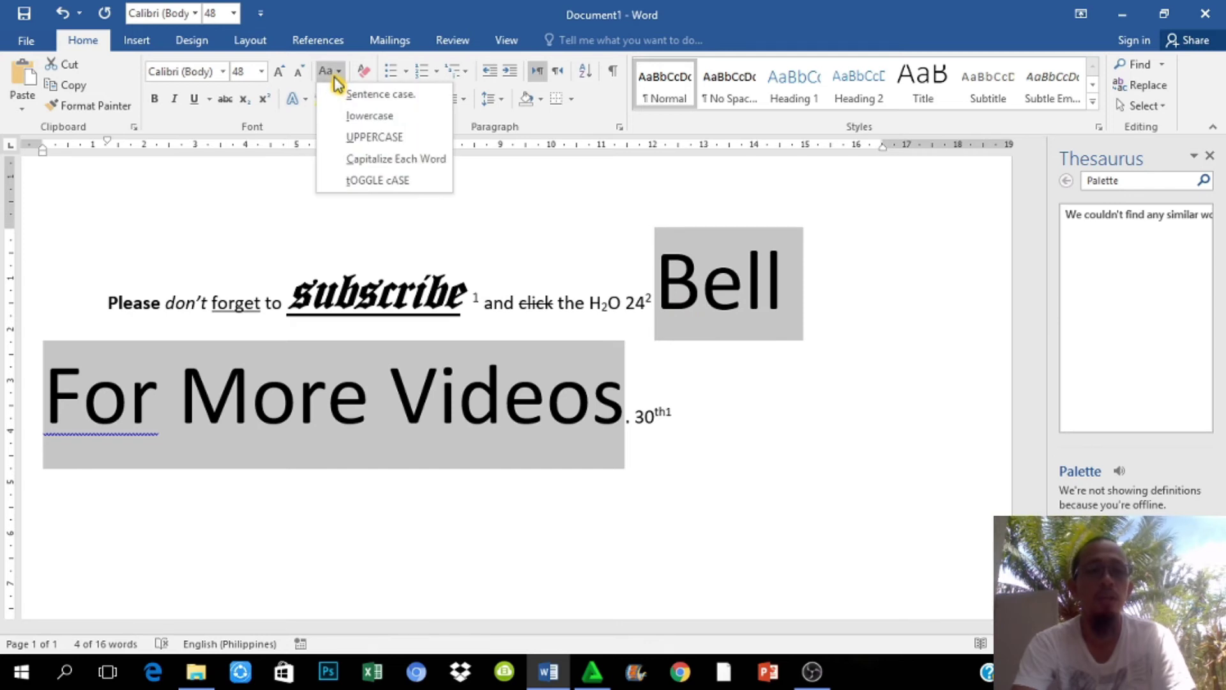
click(377, 181)
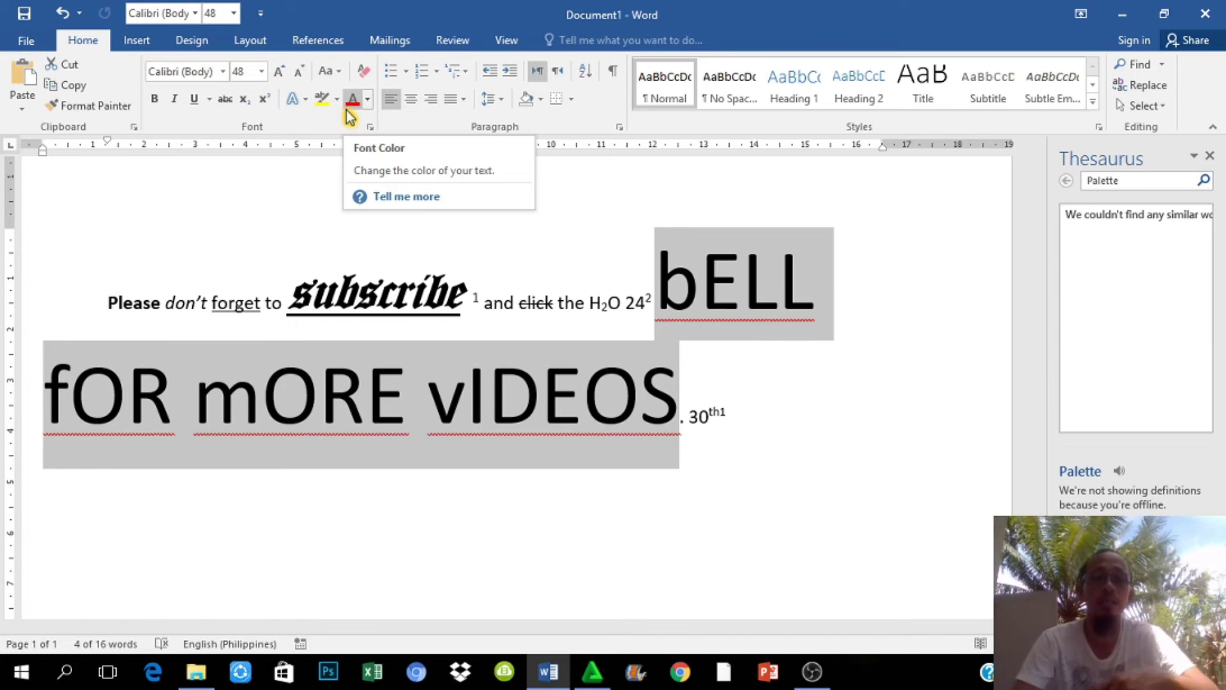
click(333, 76)
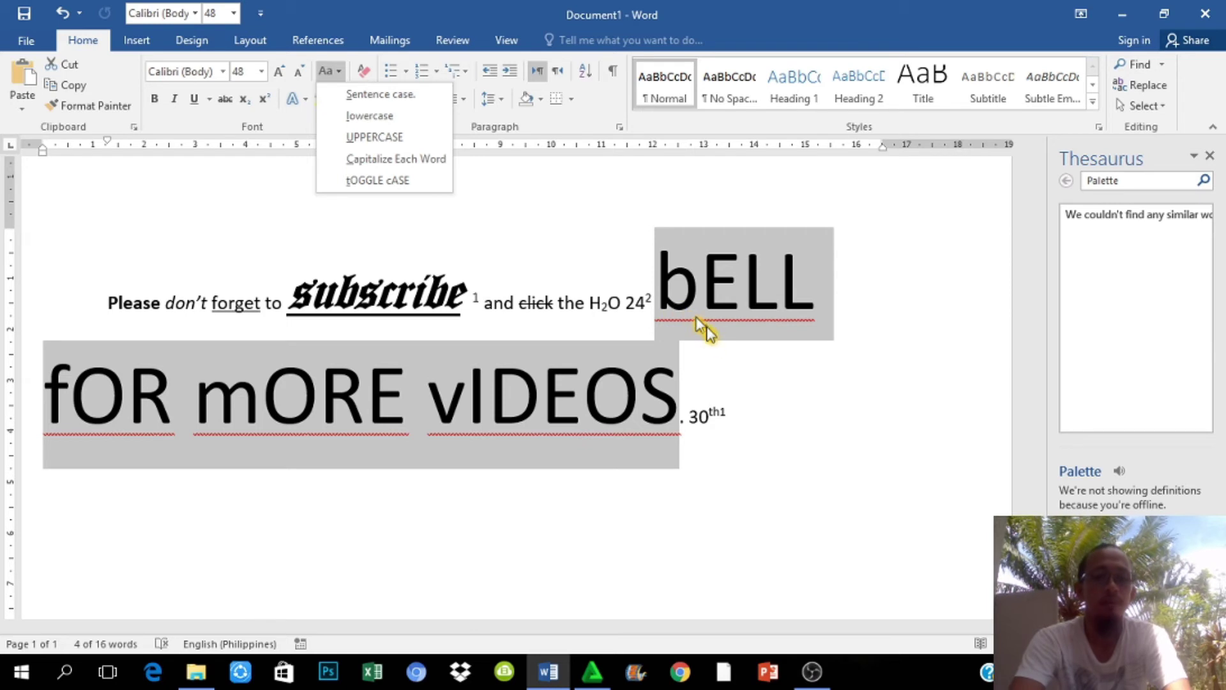
click(717, 393)
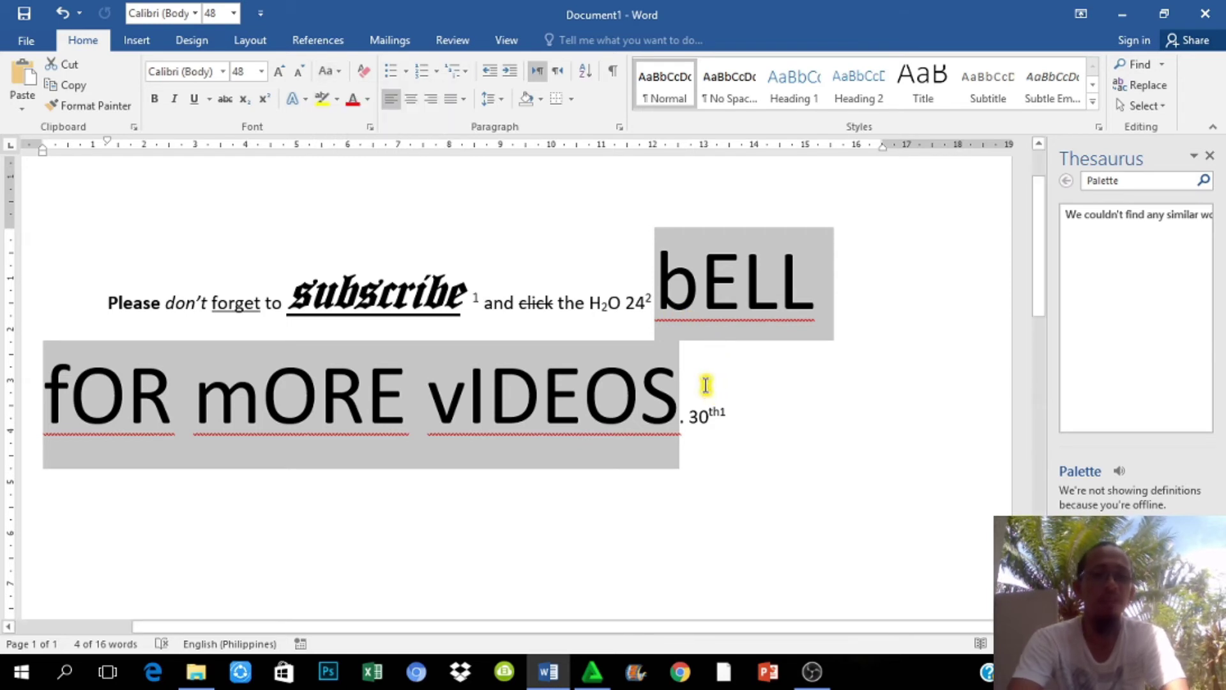
click(679, 341)
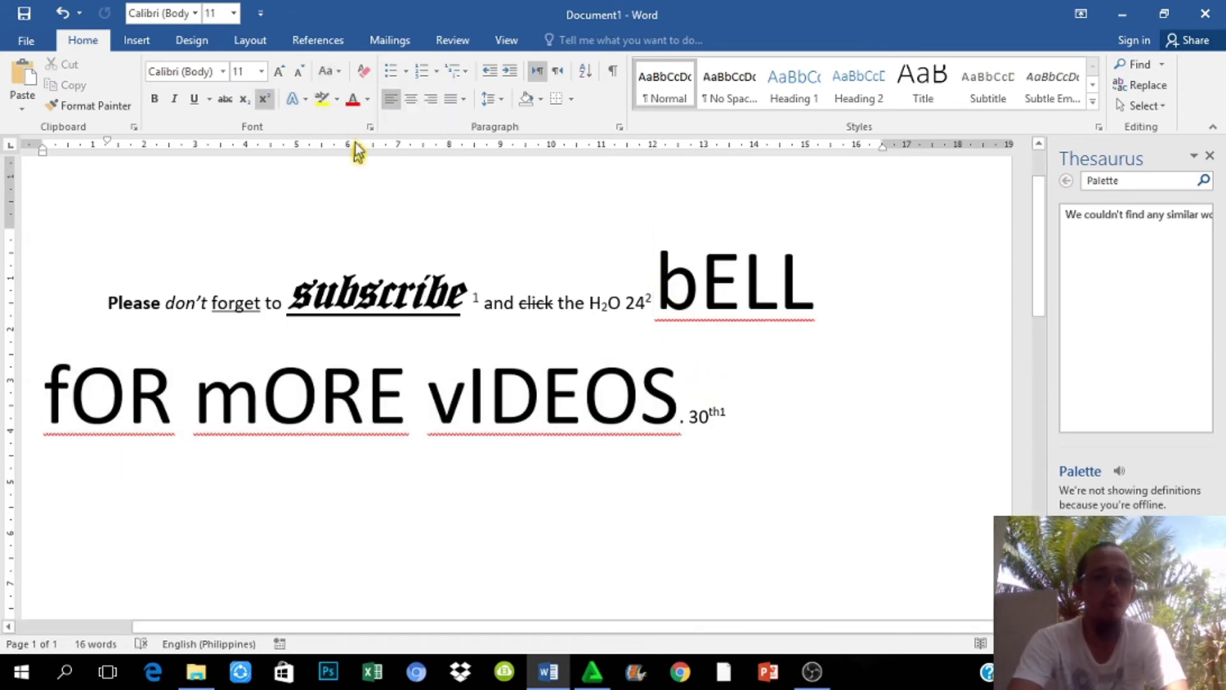
Highlight 'Please don't forget to' in yellow.
drag(108, 305, 275, 329)
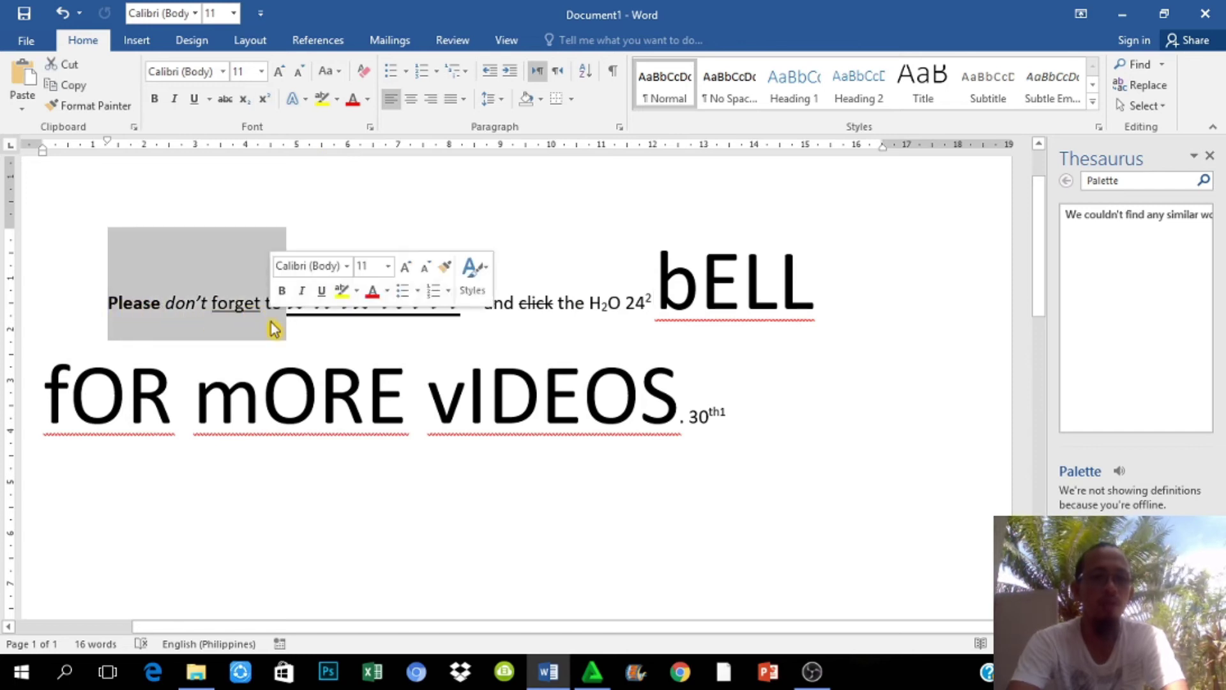
click(339, 100)
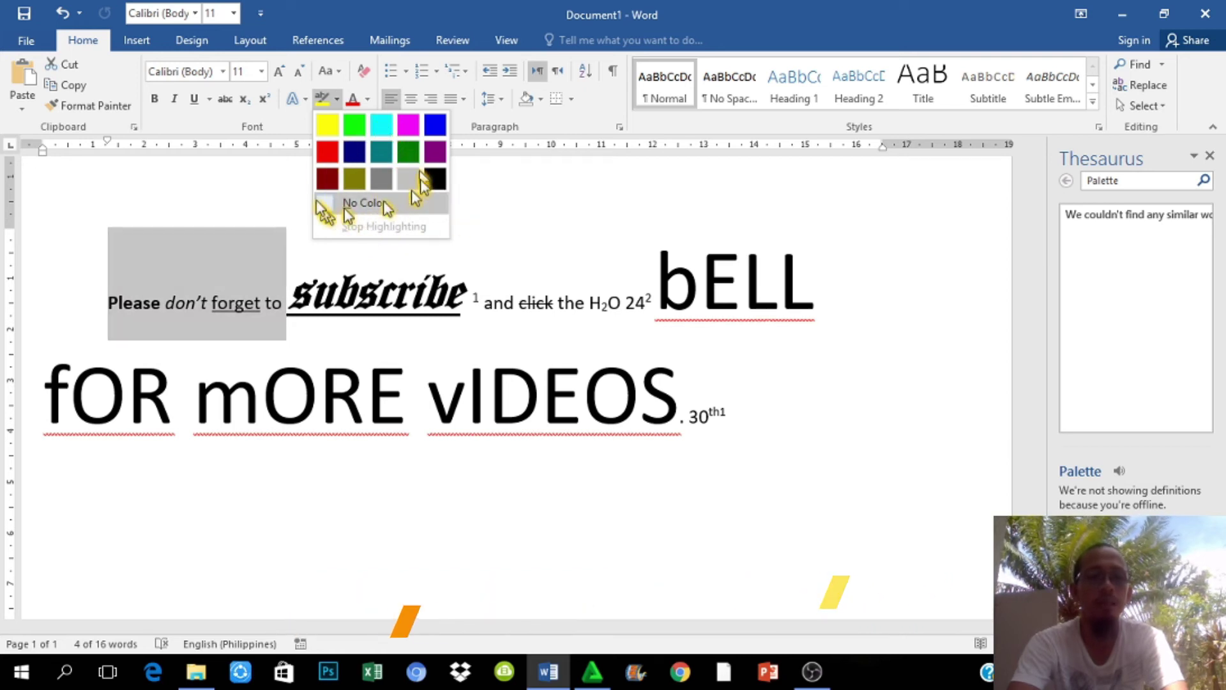
click(328, 125)
key(Right)
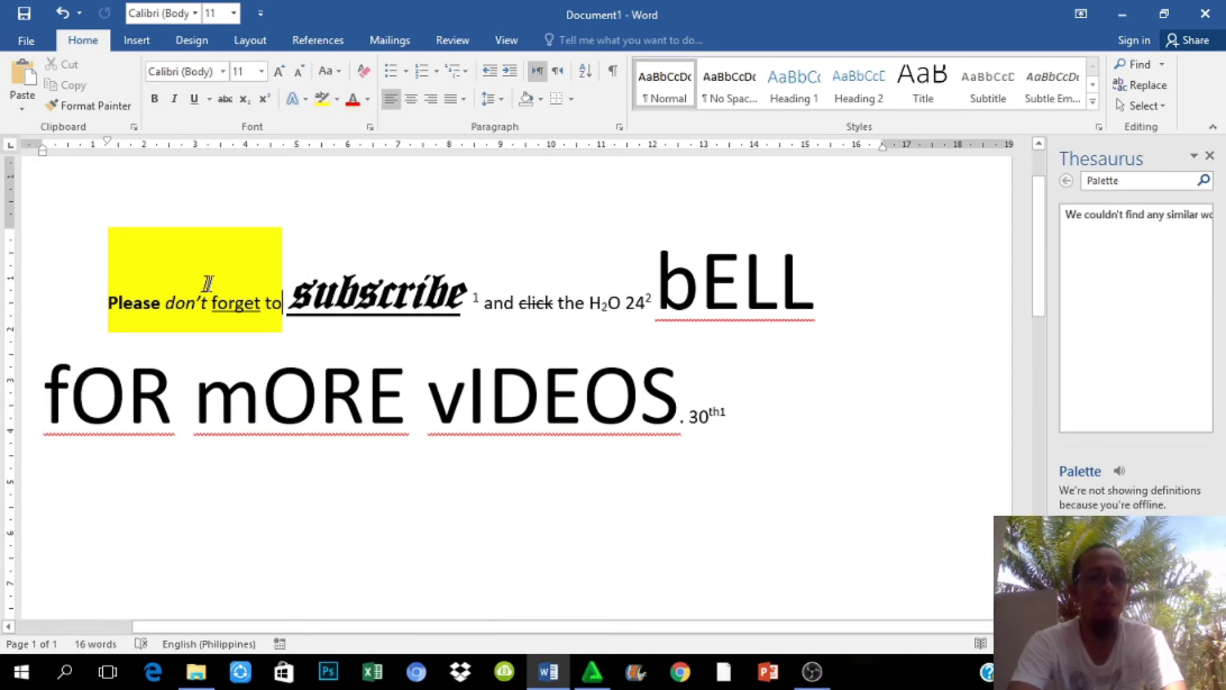
Highlight the word 'subscribe' in bright green.
click(295, 298)
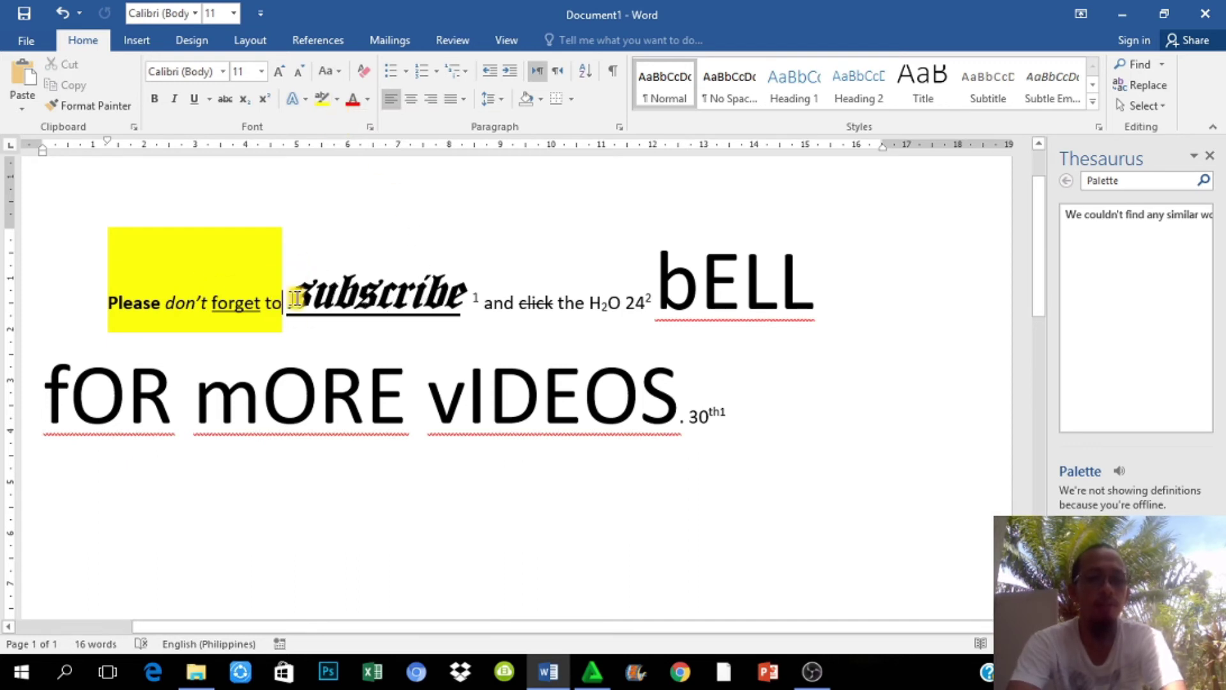
drag(300, 297, 464, 321)
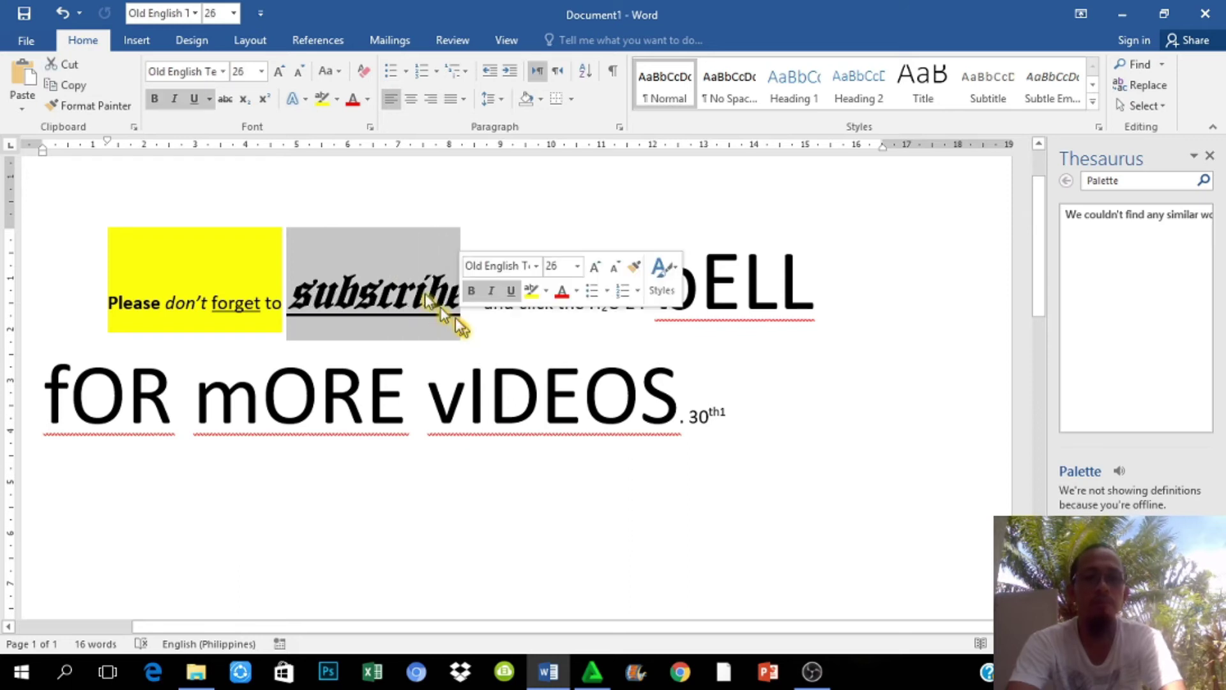
click(336, 100)
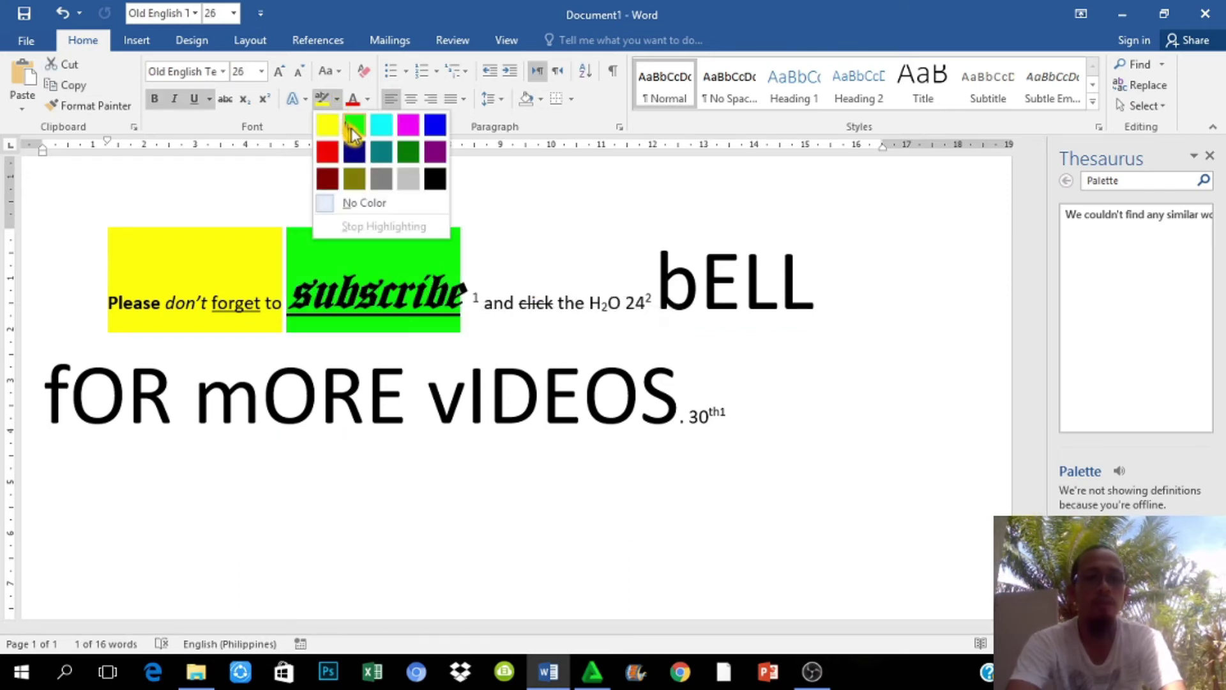
click(354, 124)
Highlight 'and click the H2O 24²' in turquoise.
drag(474, 299, 619, 294)
click(337, 100)
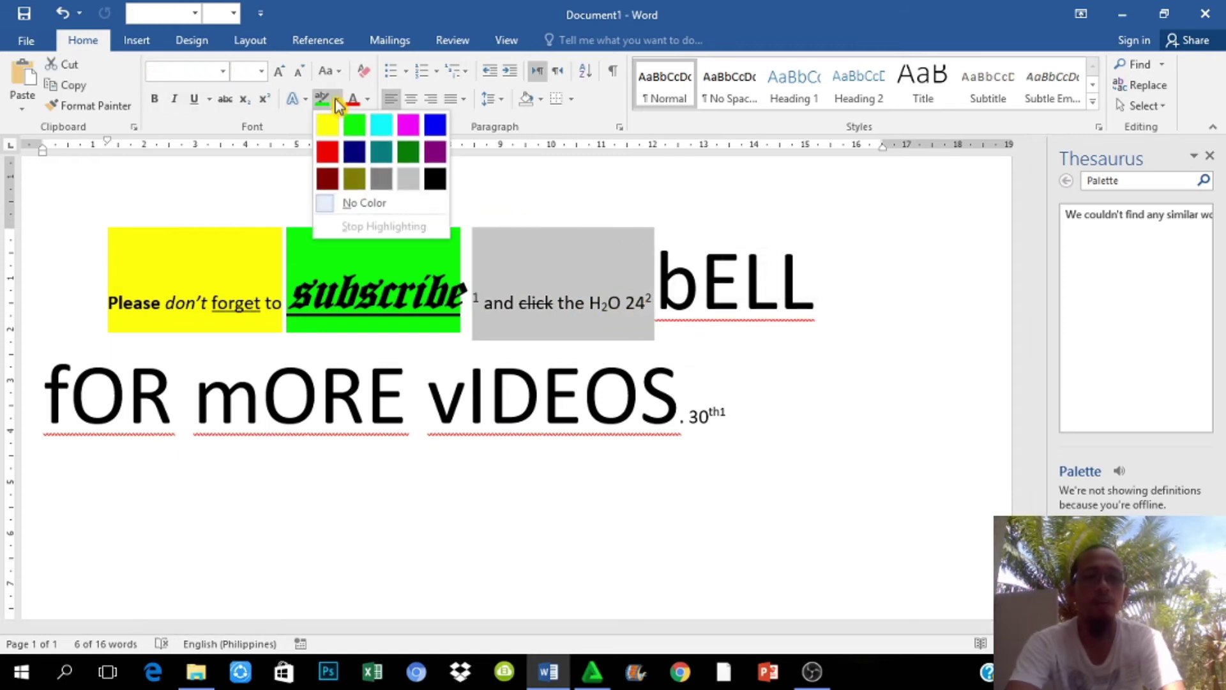
click(381, 124)
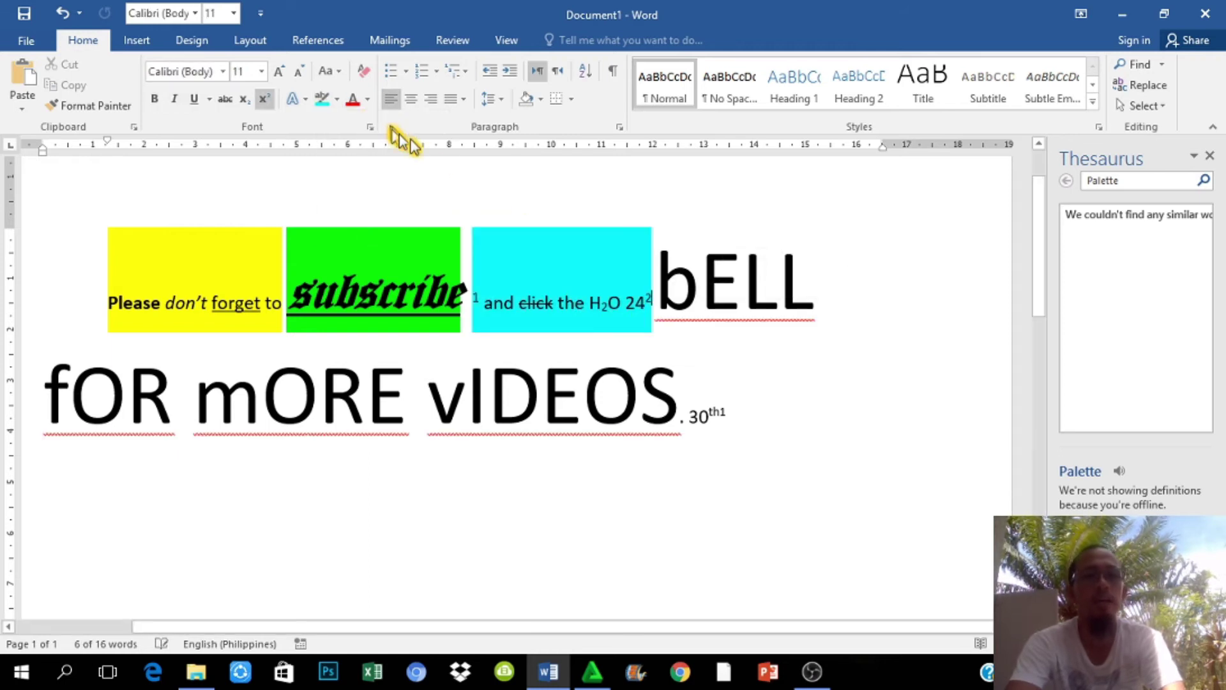
click(546, 313)
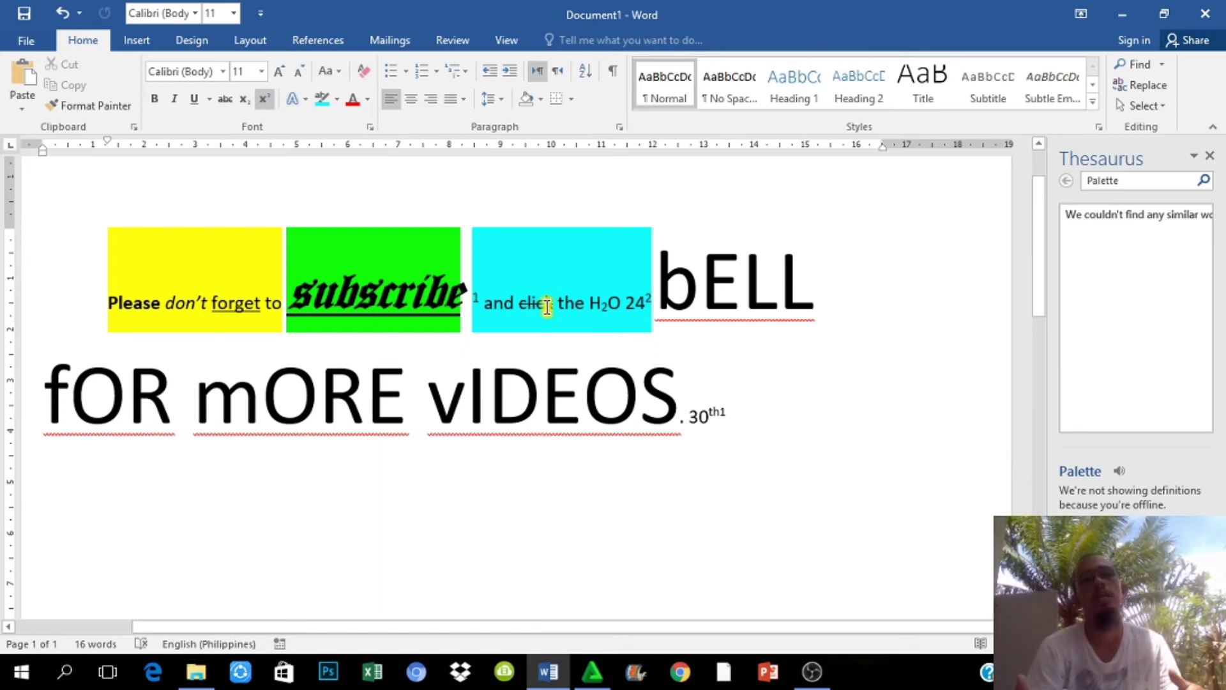
Change the highlight on 'Please don't forget to' to magenta.
click(338, 99)
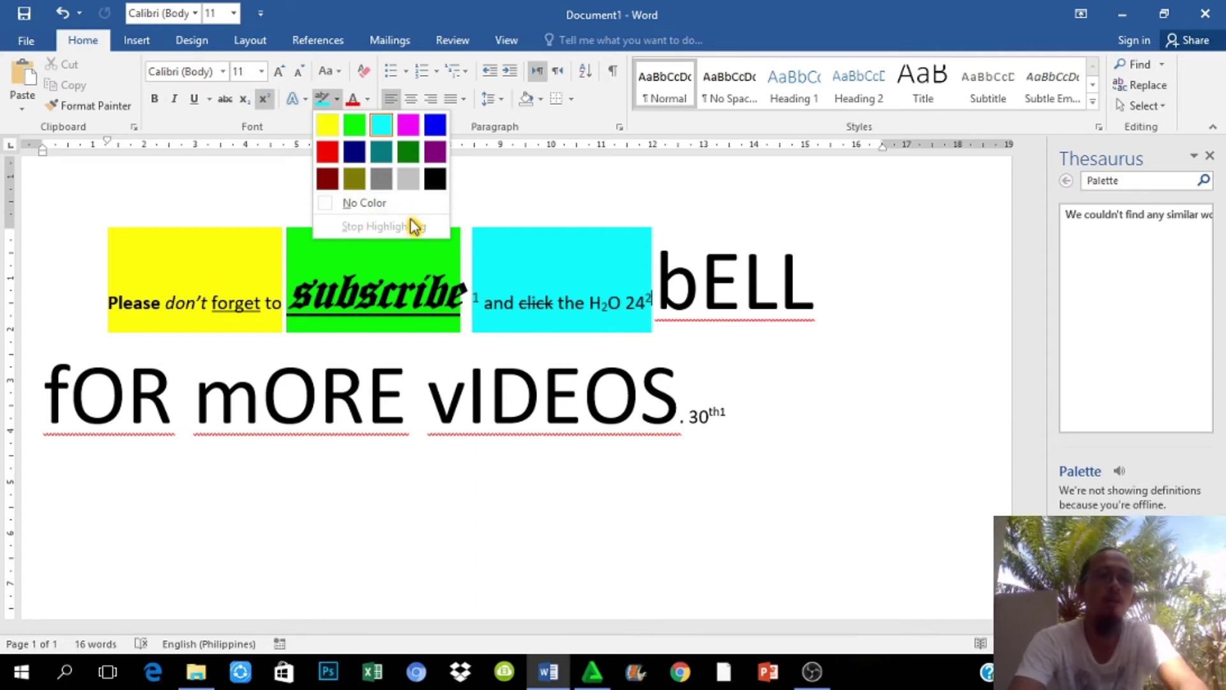
click(246, 269)
drag(122, 281, 282, 269)
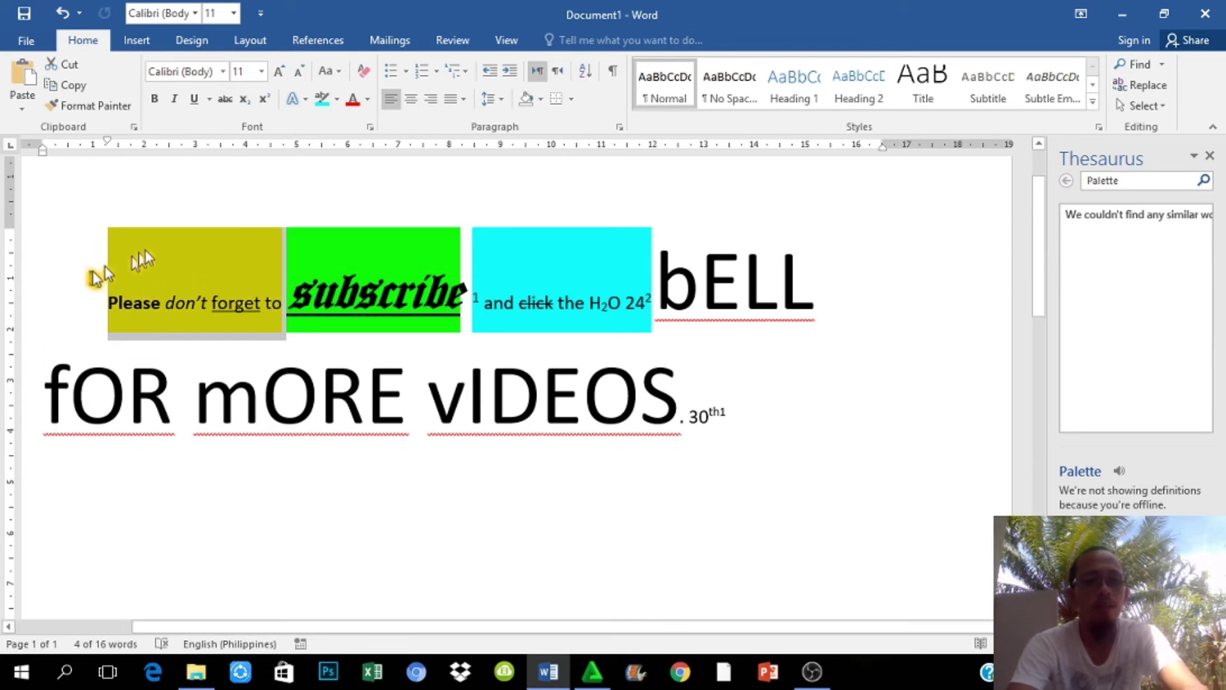
click(337, 99)
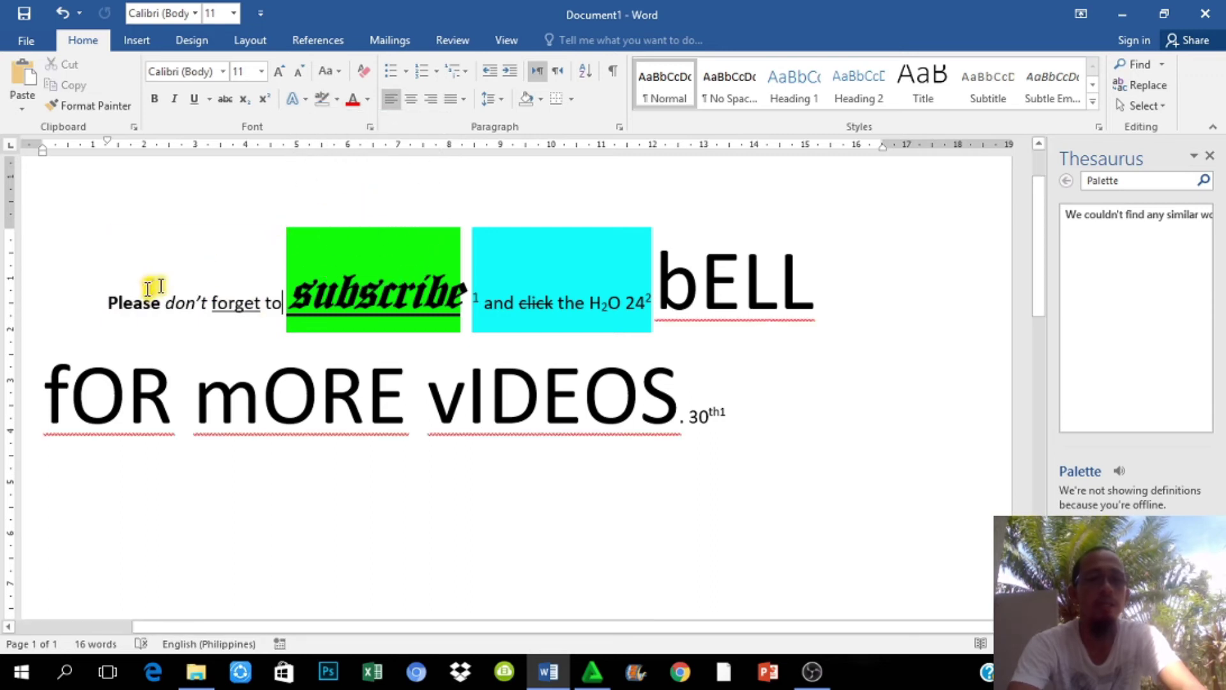
drag(106, 300, 274, 308)
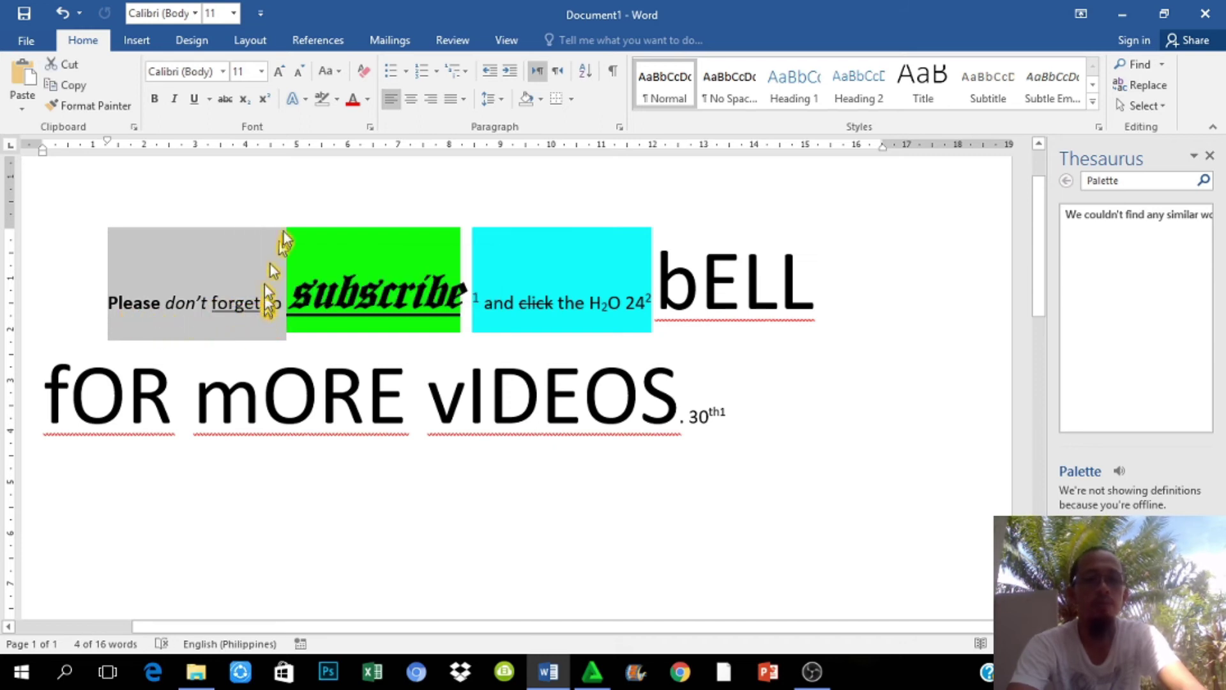
click(337, 100)
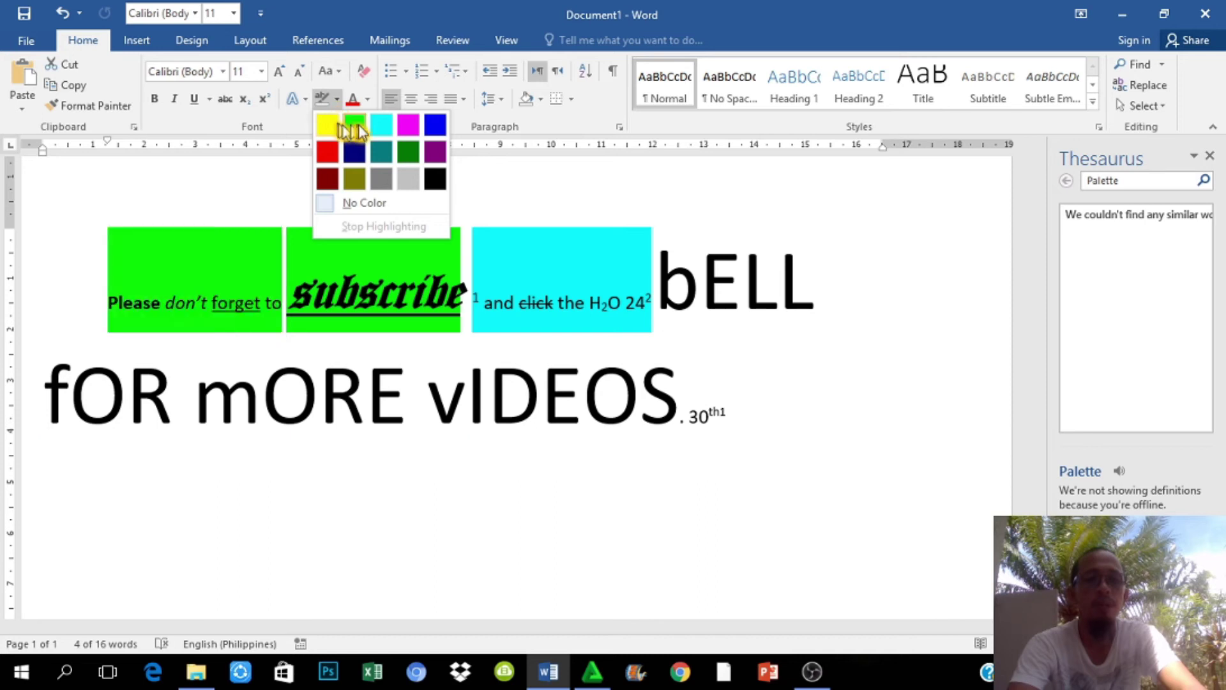
click(408, 124)
click(226, 261)
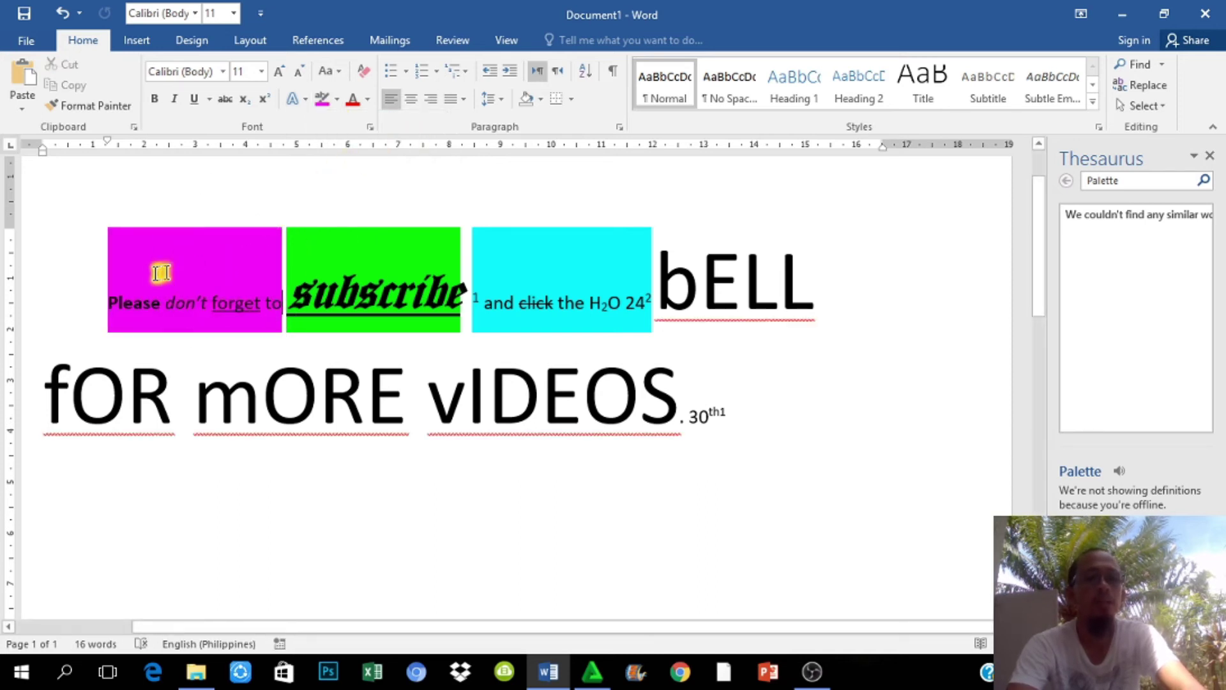
Remove the highlight from 'Please don't forget to' with No Color.
mouse_move(108, 298)
mouse_down()
mouse_move(348, 308)
mouse_move(291, 198)
mouse_up()
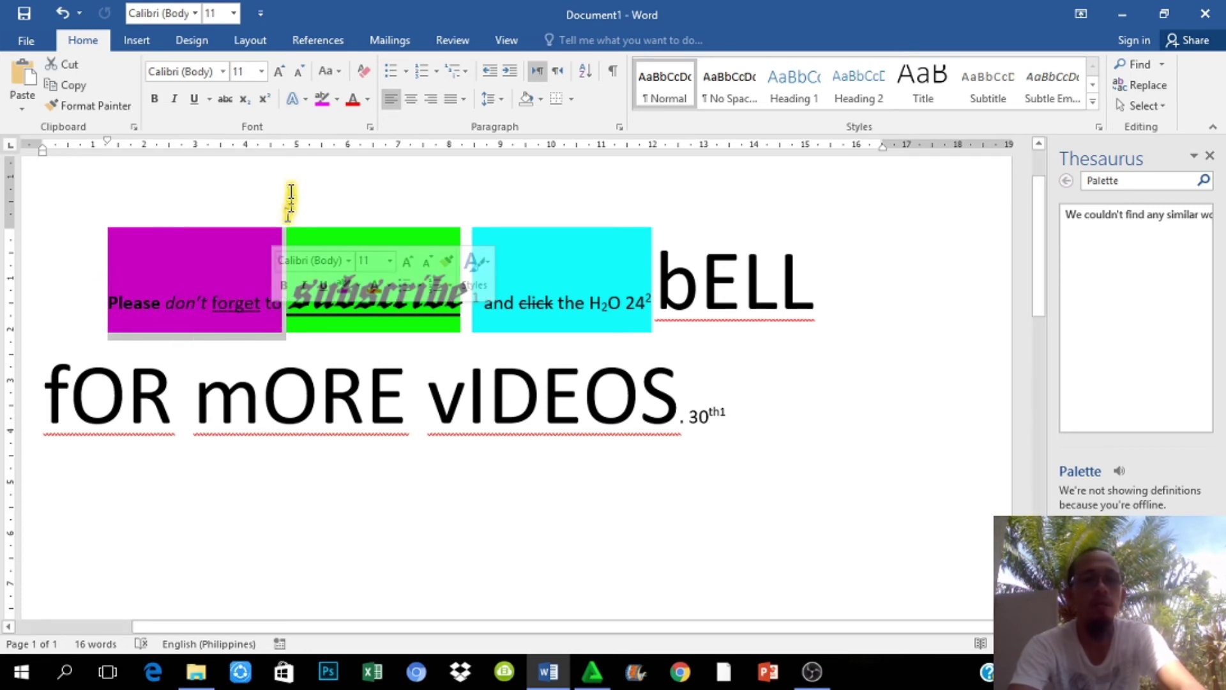
click(339, 104)
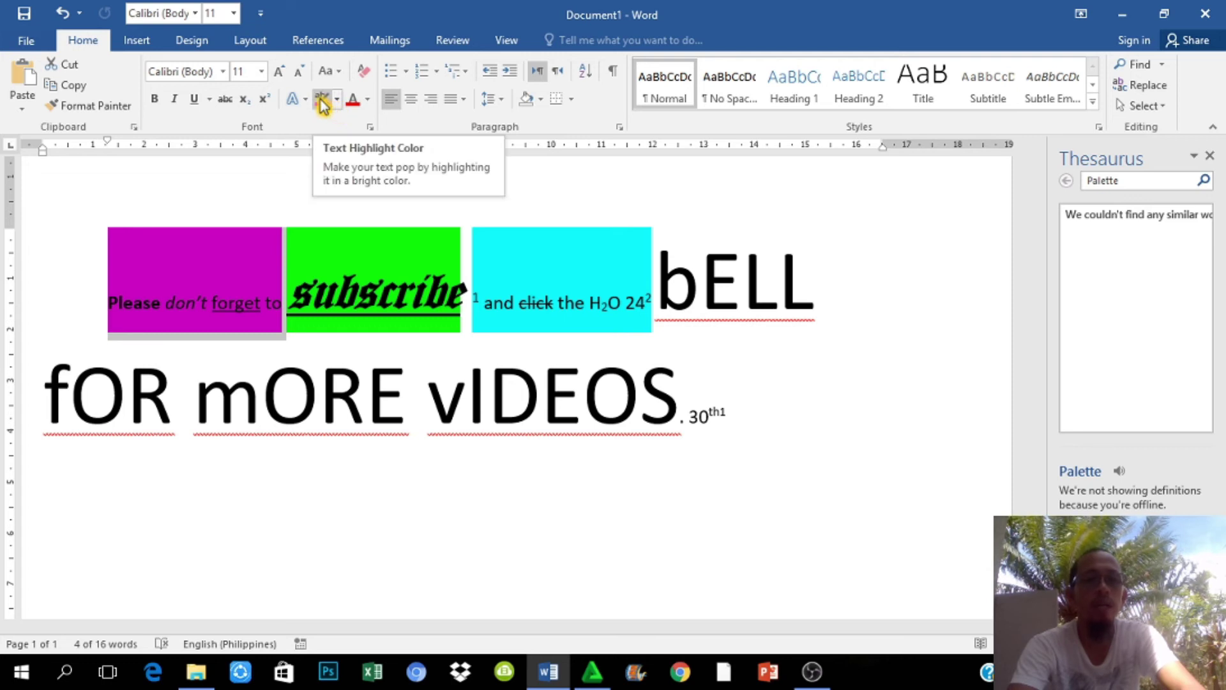
click(336, 101)
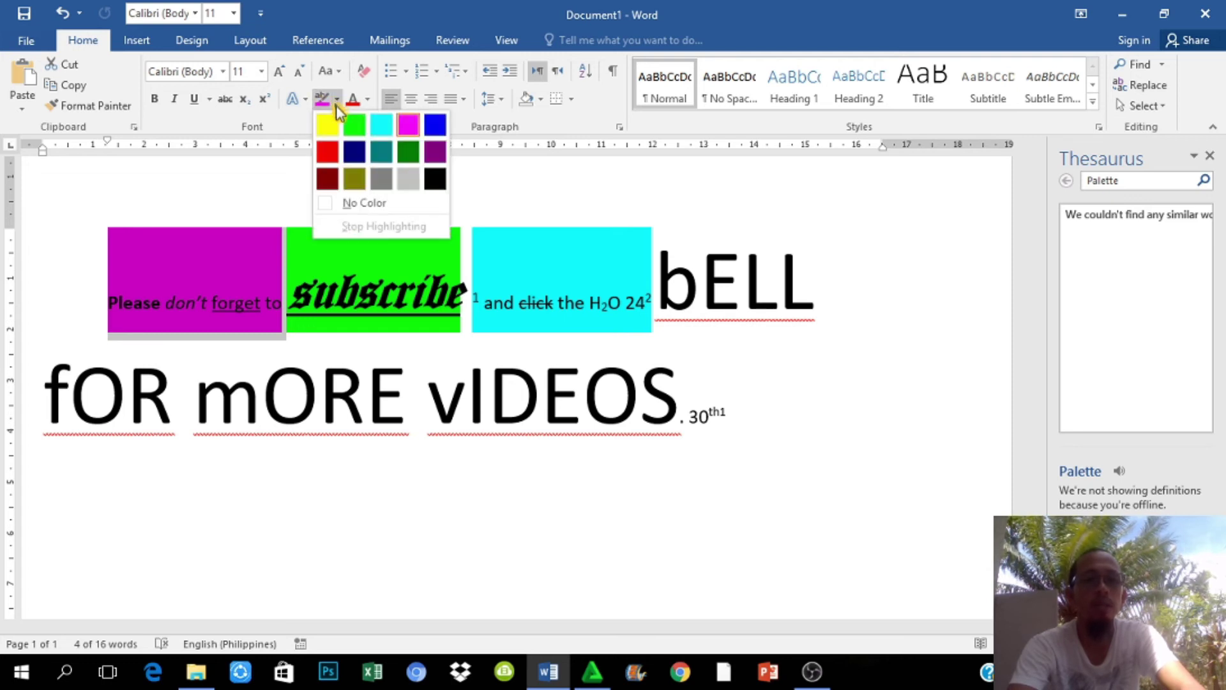
click(364, 203)
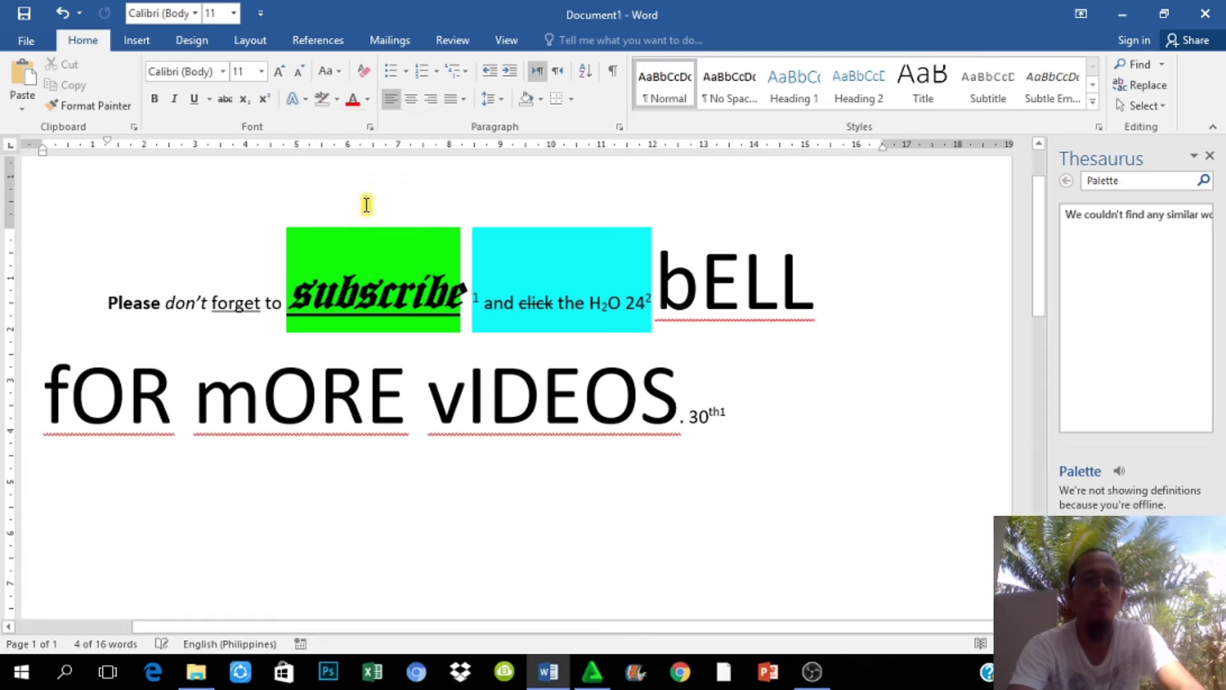
click(364, 204)
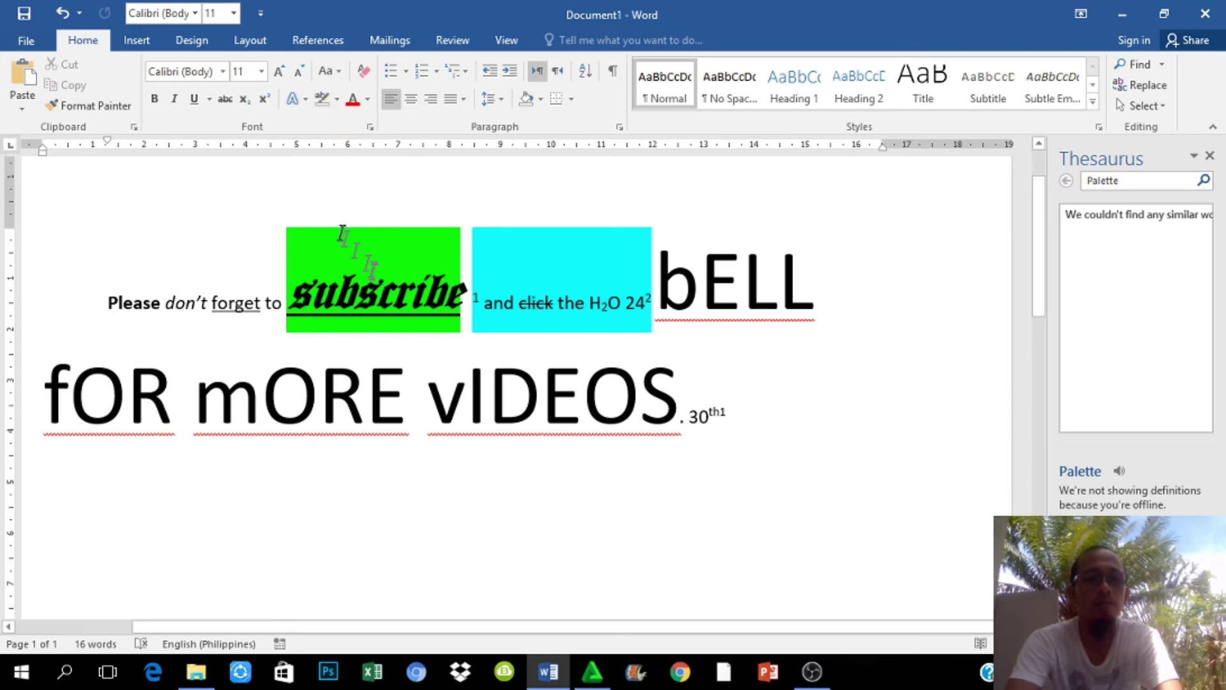
Select 'Please don't forget to' and try blues and white in the More Colors hexagon.
drag(102, 287, 280, 322)
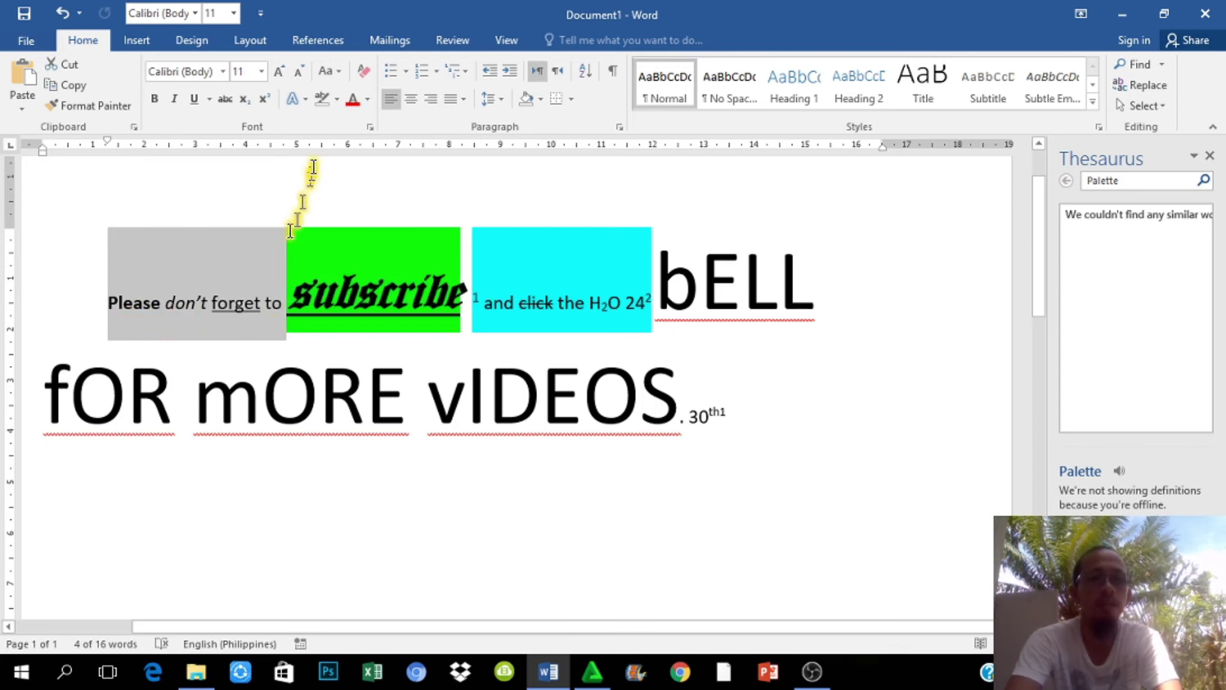
click(369, 103)
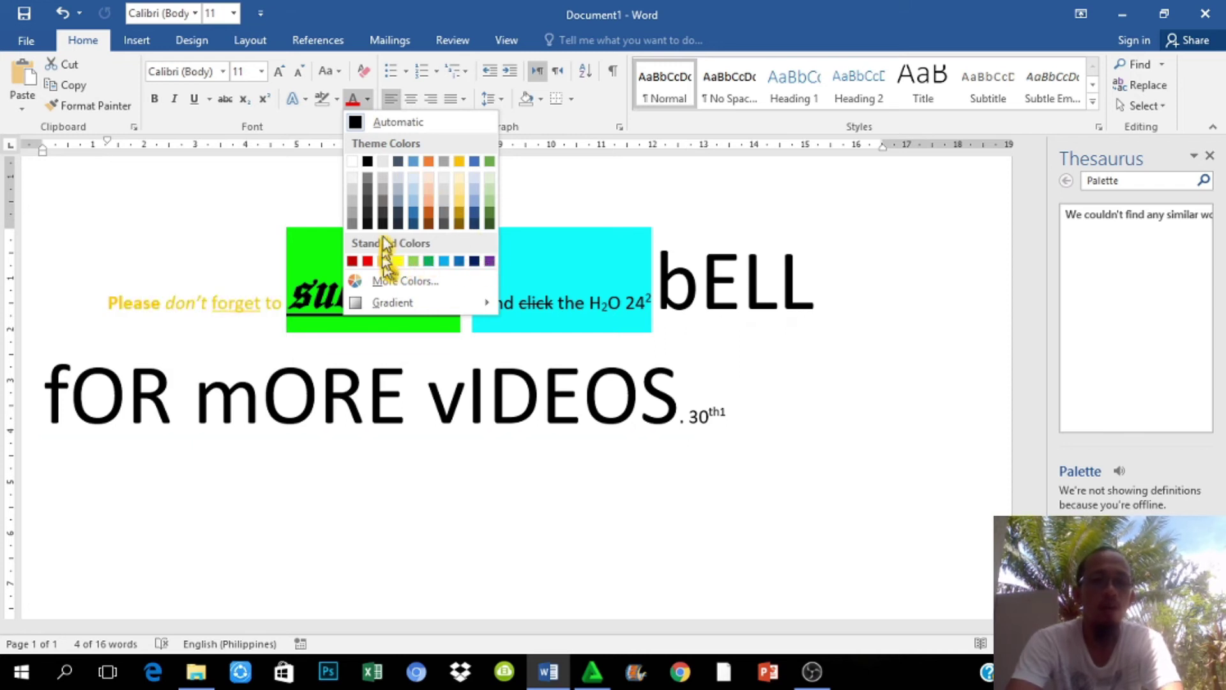
click(383, 285)
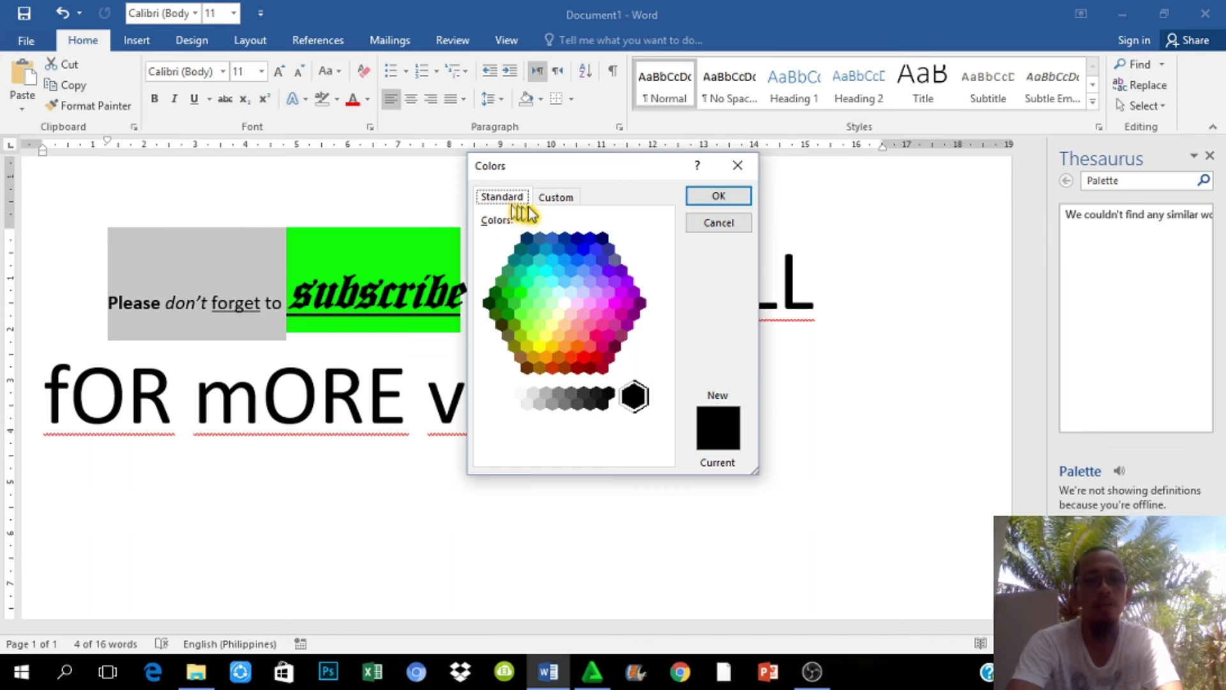
click(582, 244)
click(577, 256)
click(564, 303)
Mix a pale yellow-green on the Custom tab and apply it to the phrase.
click(560, 198)
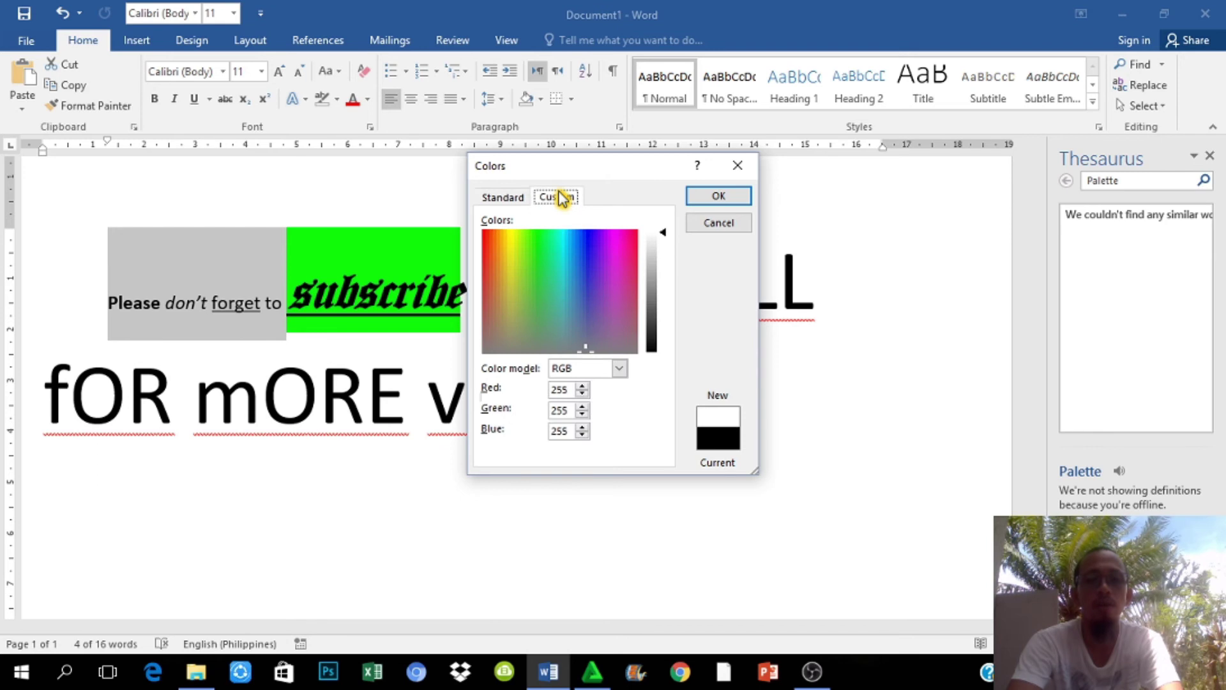
drag(665, 239, 664, 296)
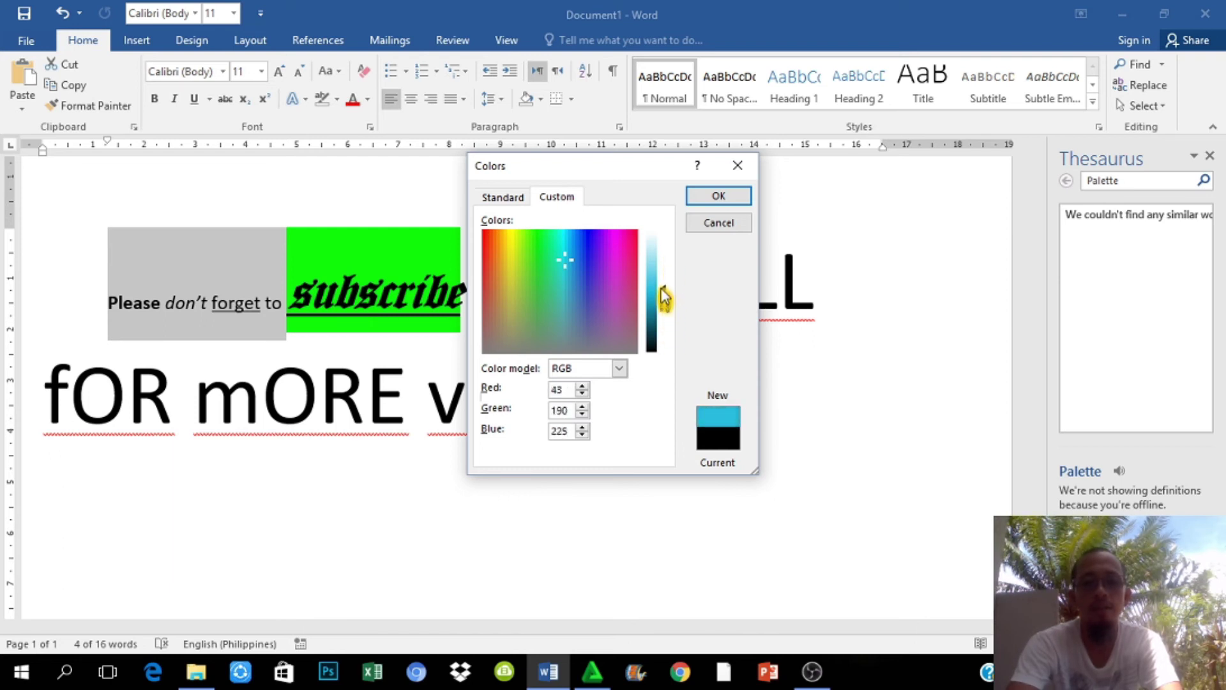
click(526, 256)
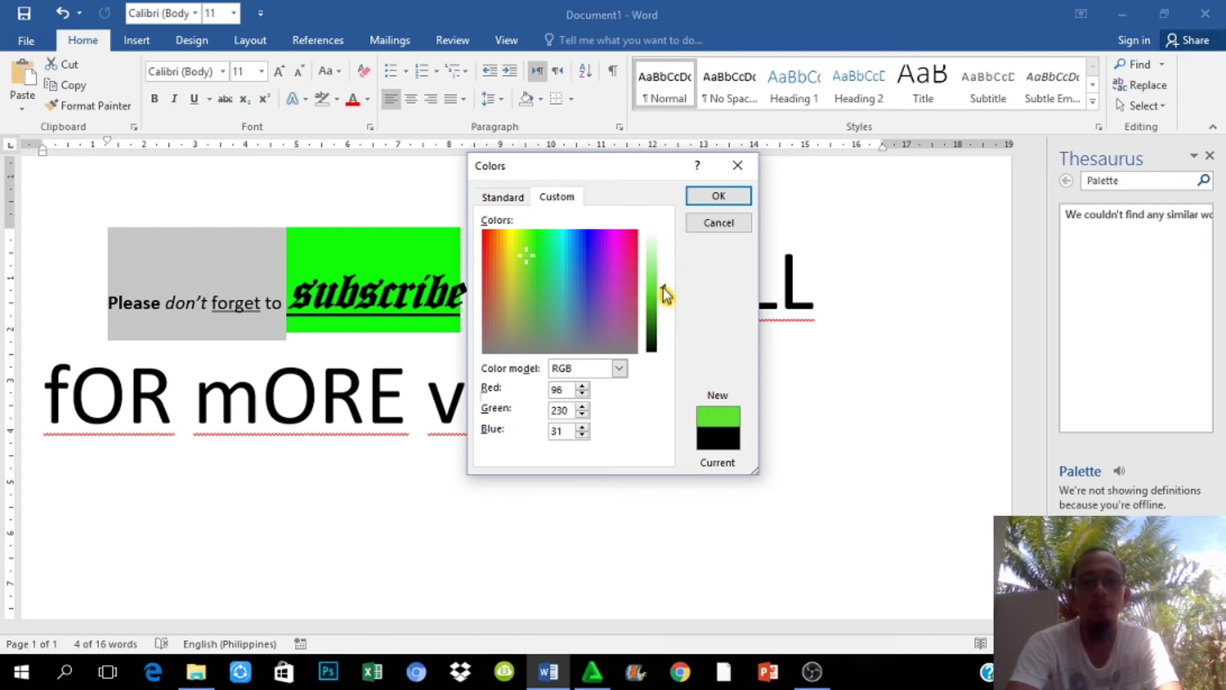
drag(665, 294, 665, 261)
click(718, 195)
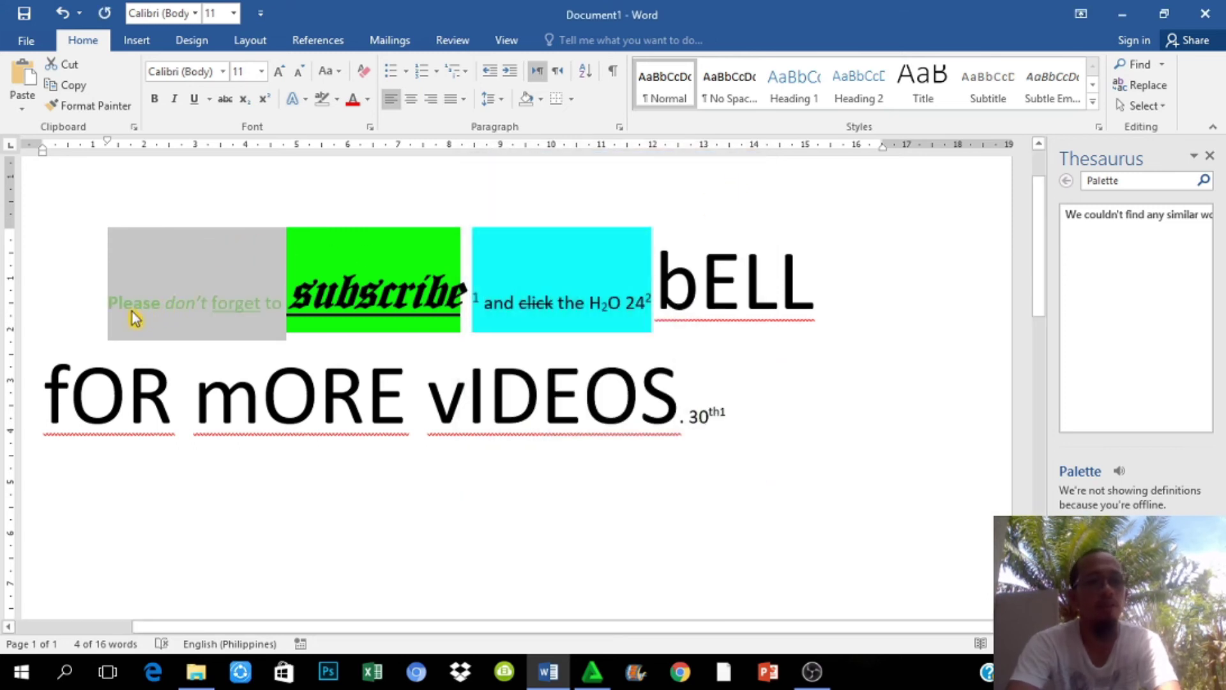
click(164, 307)
drag(110, 305, 281, 305)
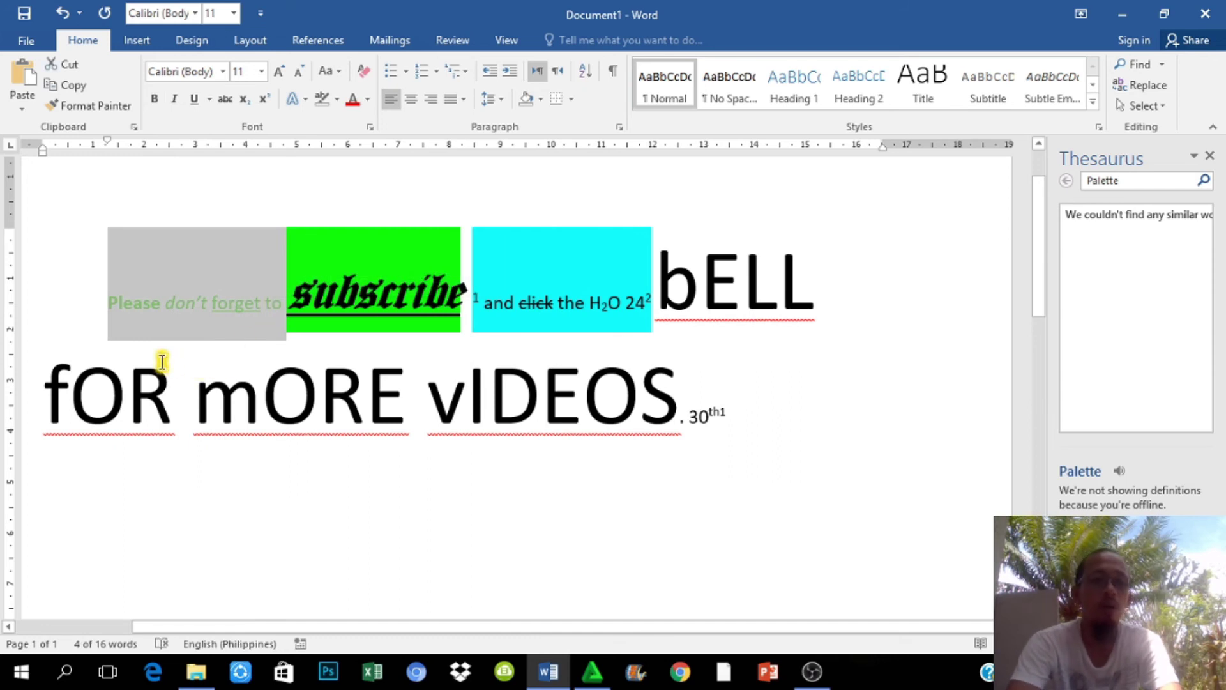
drag(114, 306, 274, 320)
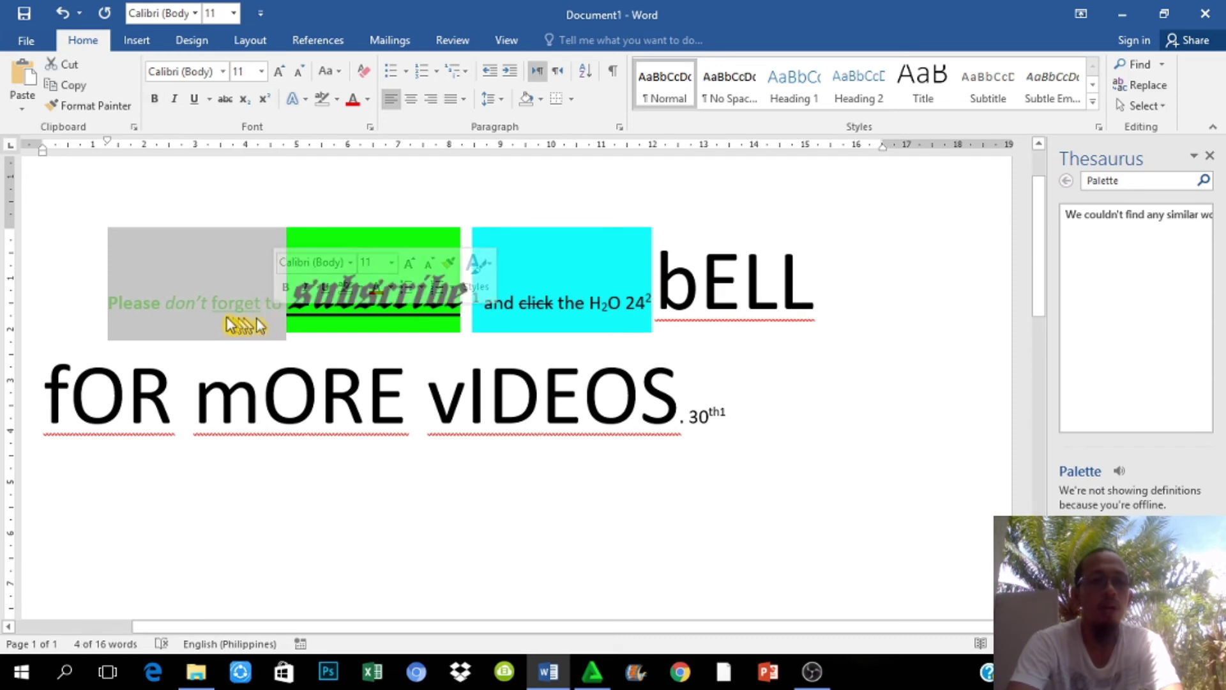
Turn the text of 'Please don't forget to' back to black.
click(367, 100)
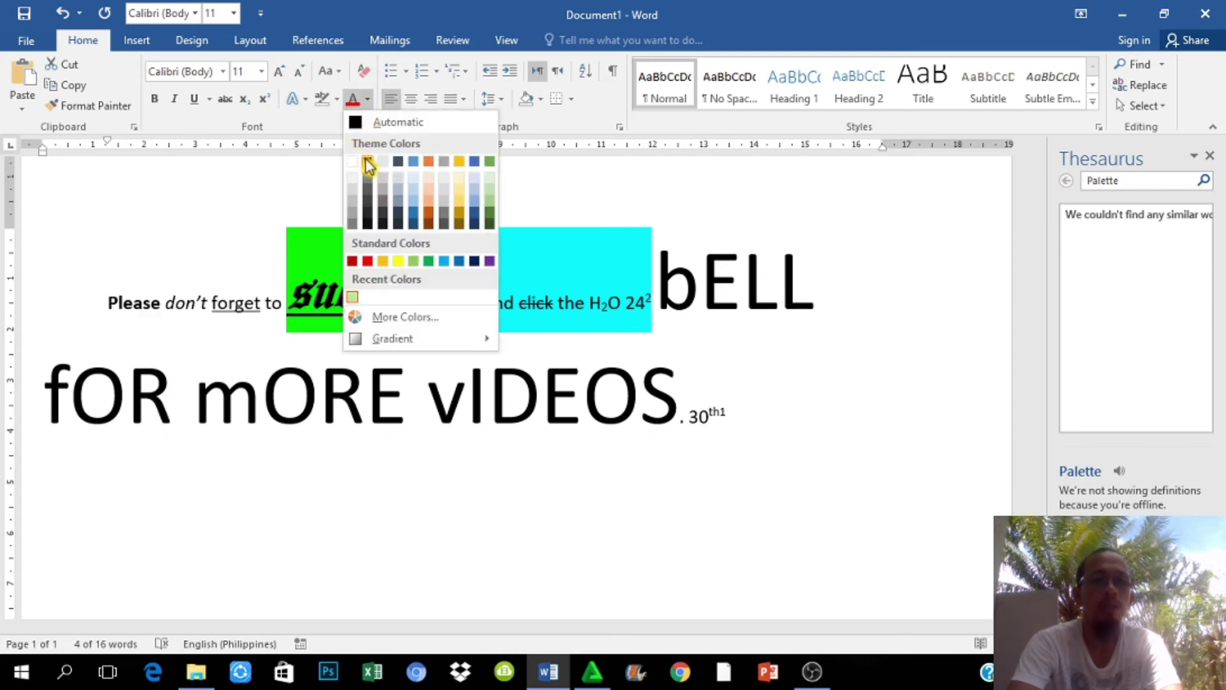
click(367, 163)
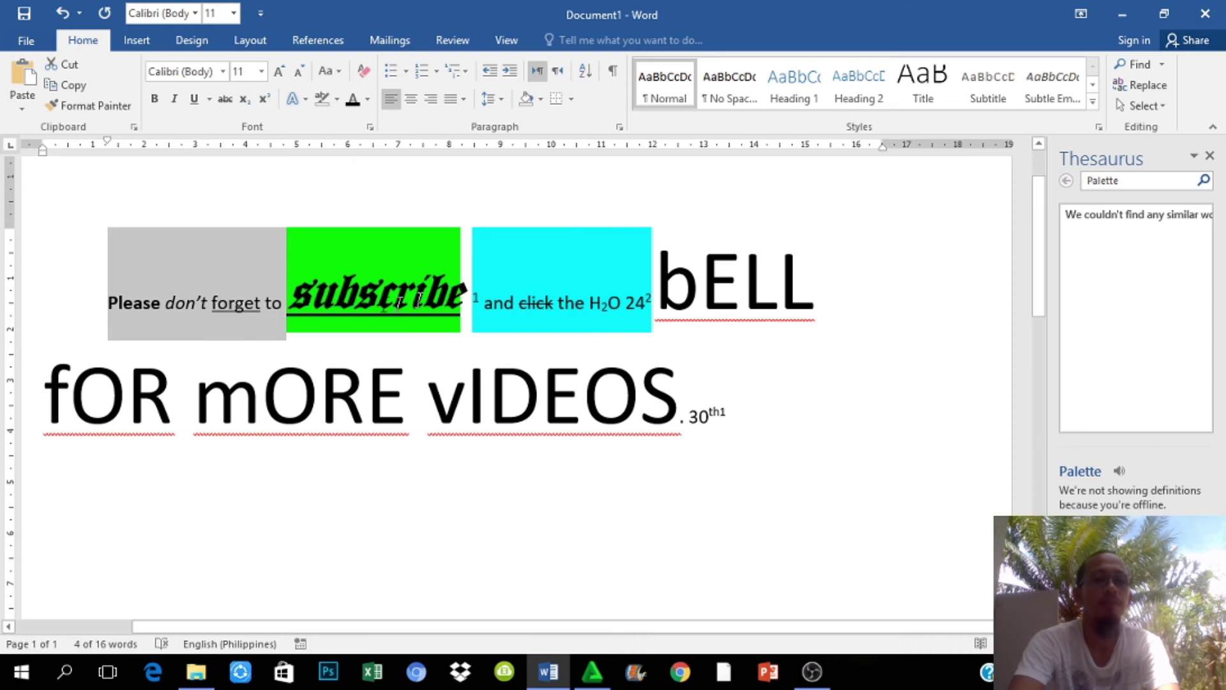
click(109, 297)
Colour 'Please don't forget to' Dark Blue from the Standard Colors.
drag(134, 293, 255, 310)
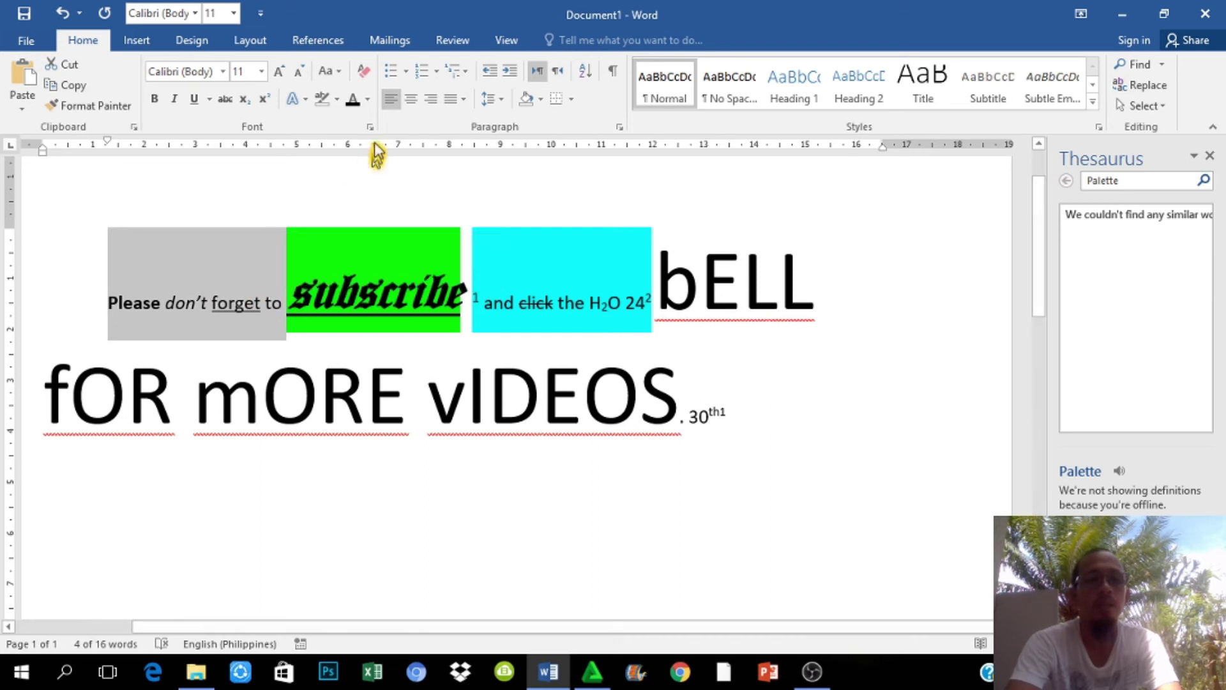
click(368, 100)
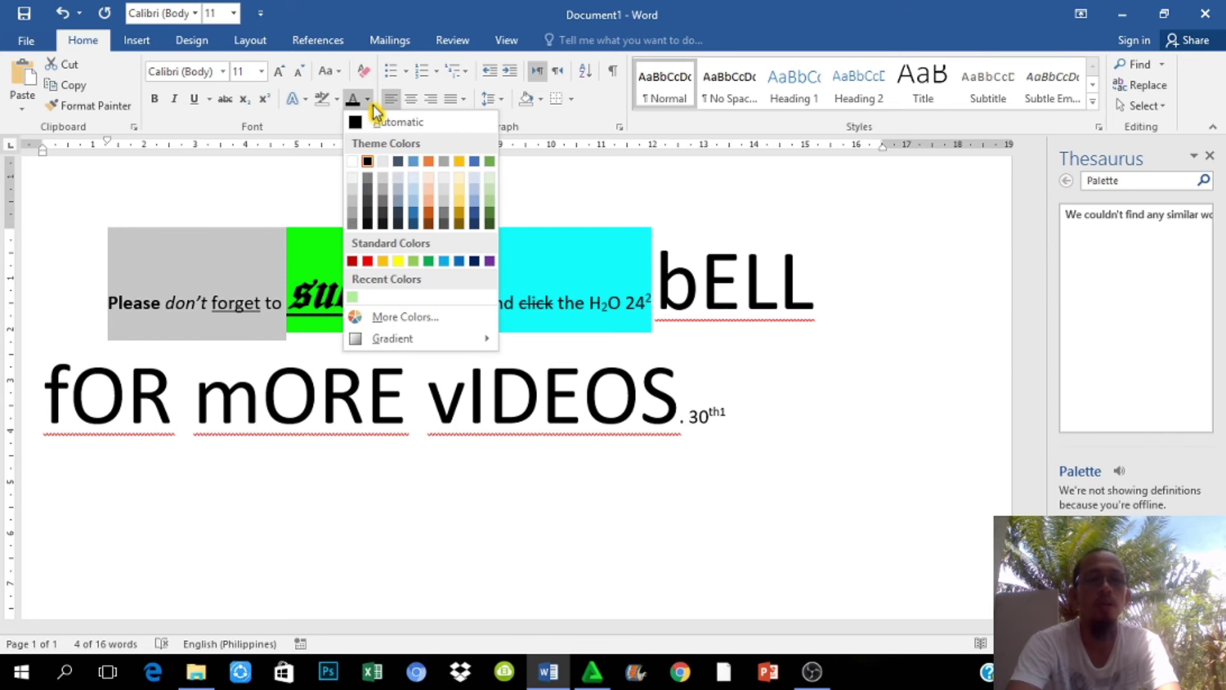
click(474, 263)
click(183, 342)
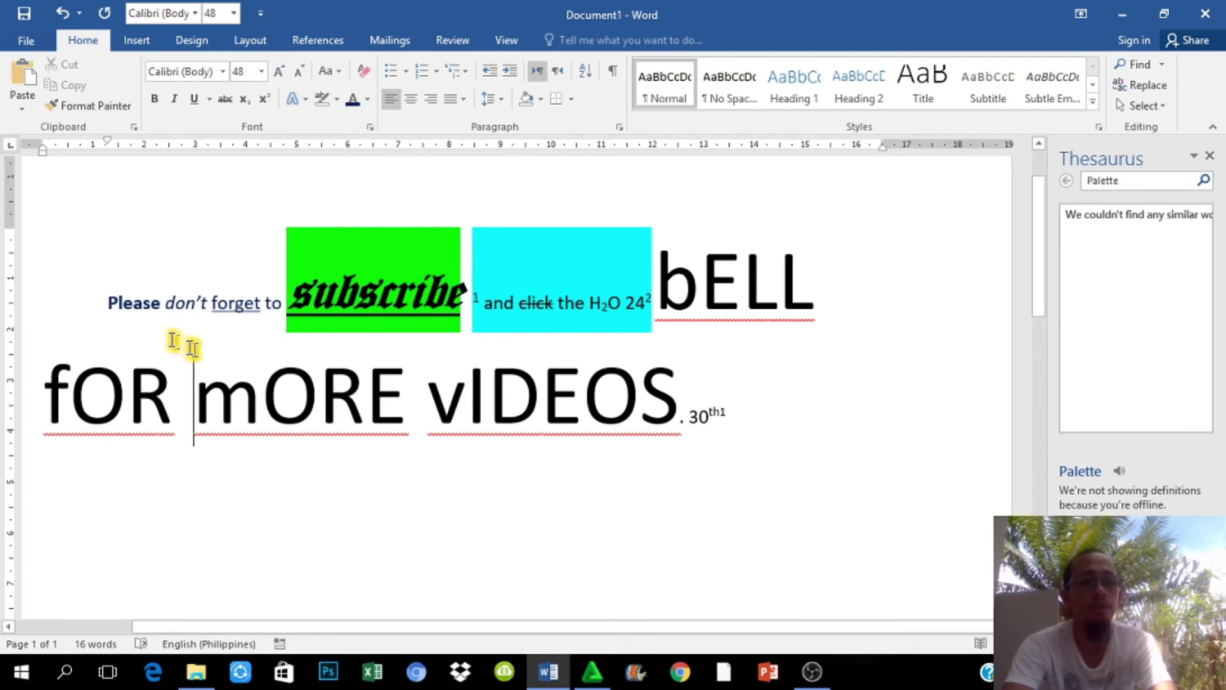
drag(112, 302, 284, 304)
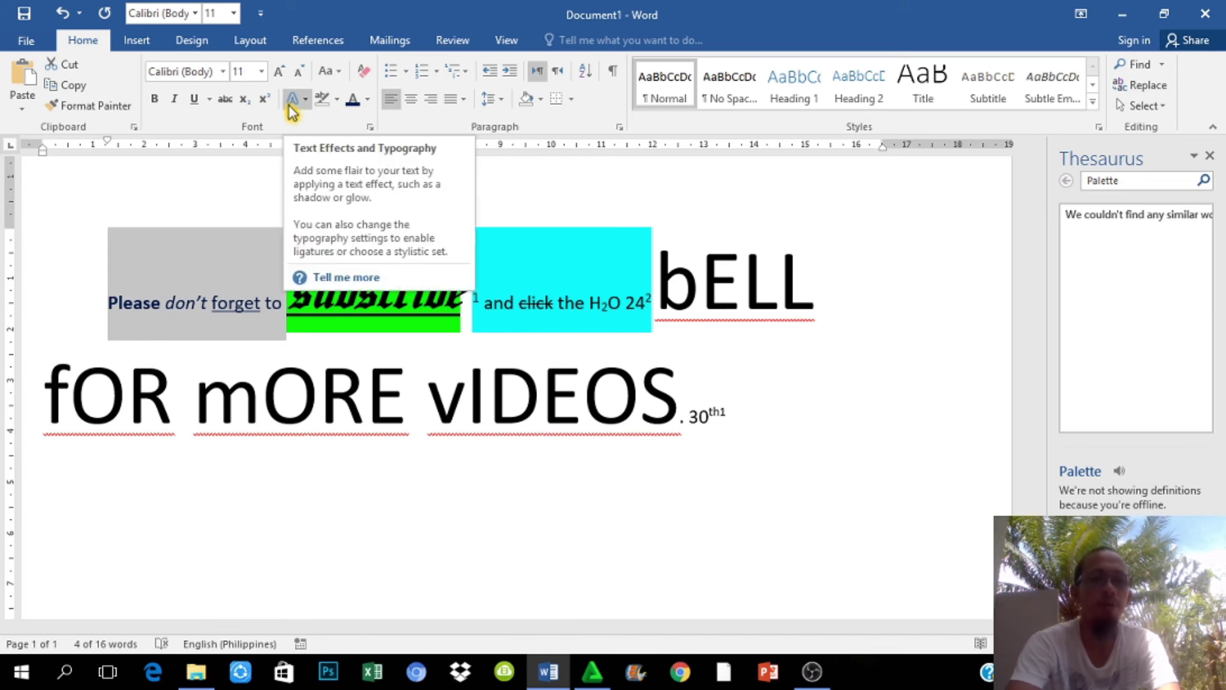
click(319, 383)
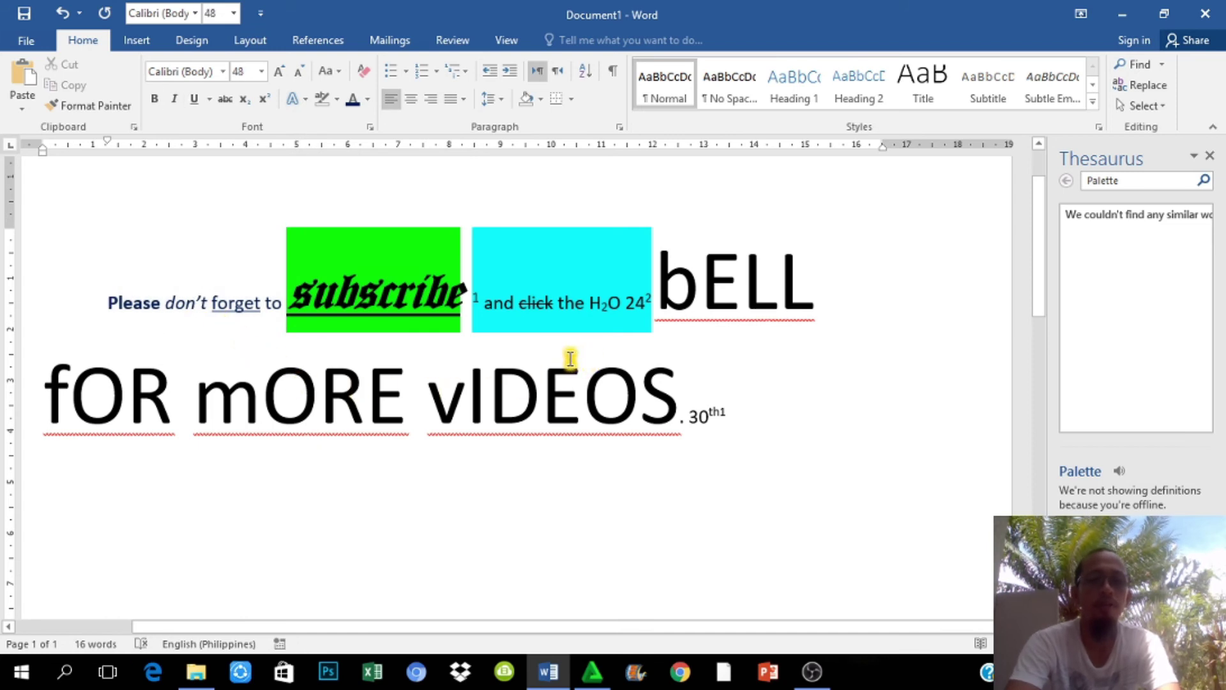
click(174, 396)
Start a new paragraph after '30th1' and select the word PORTFOLIO on it.
drag(94, 304, 169, 312)
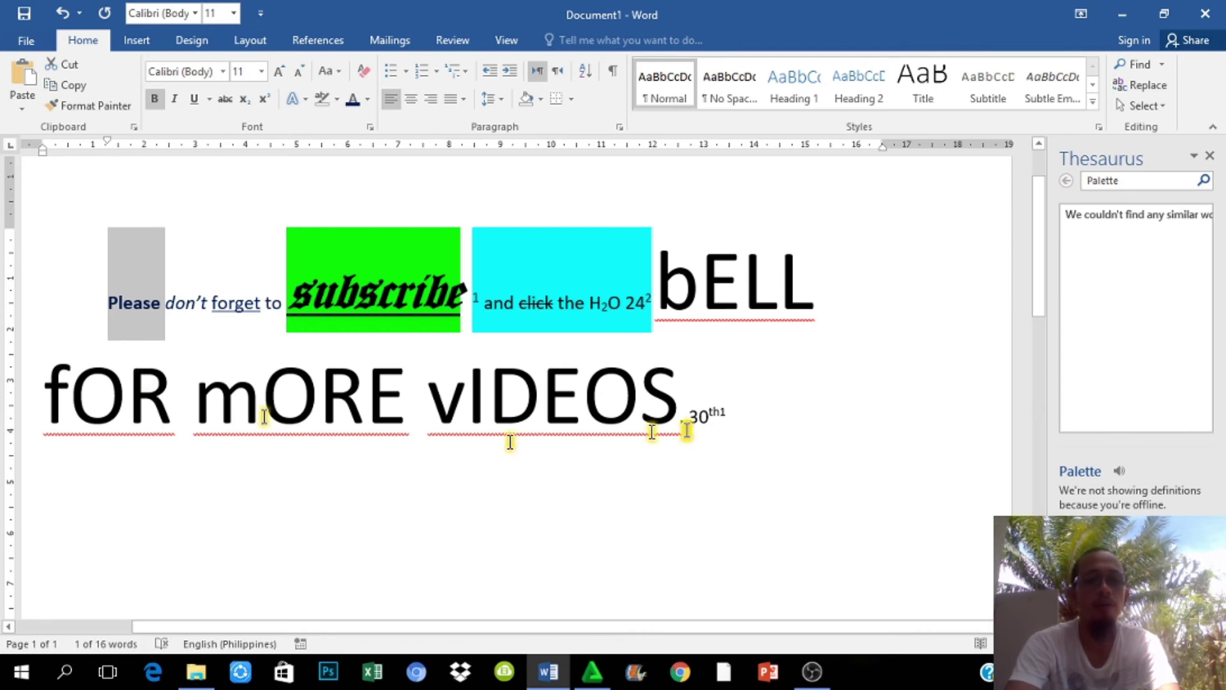
click(746, 412)
key(Return)
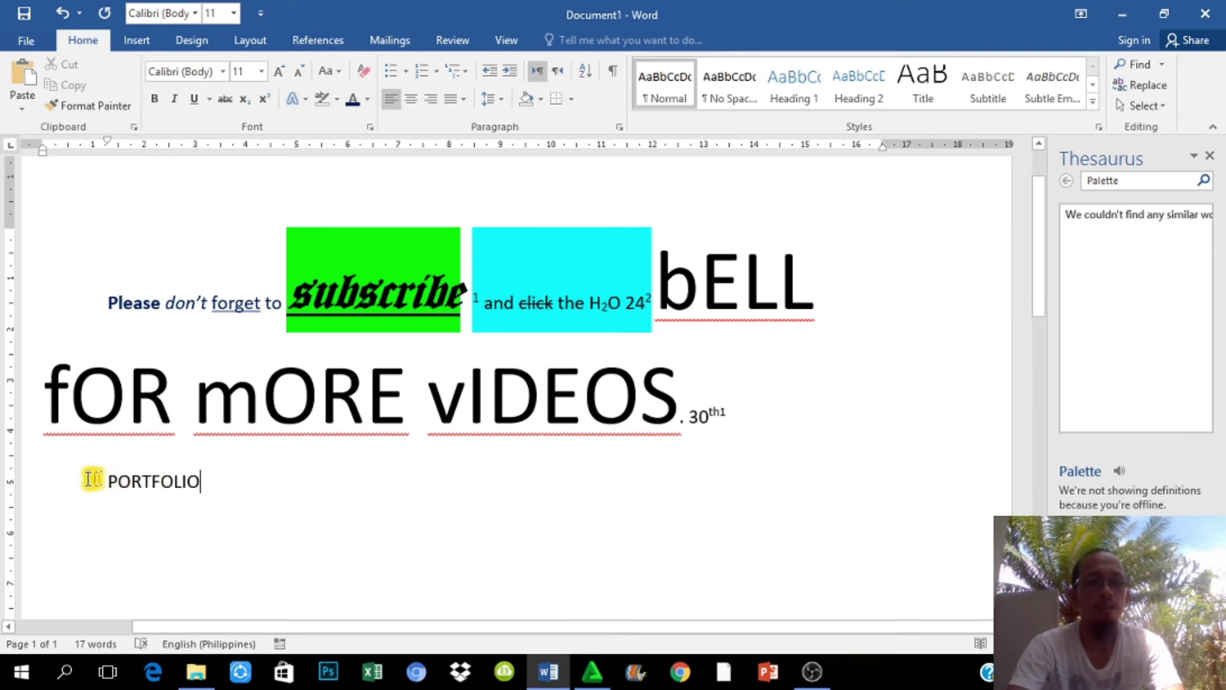
drag(93, 479, 162, 511)
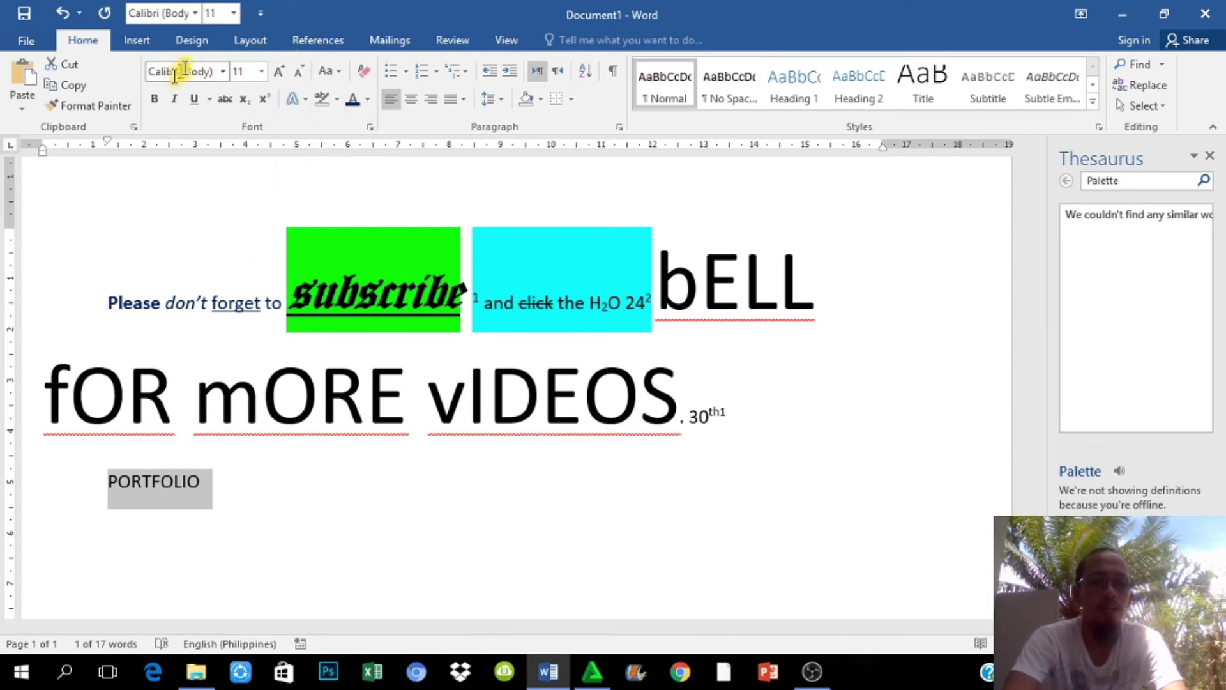
click(299, 103)
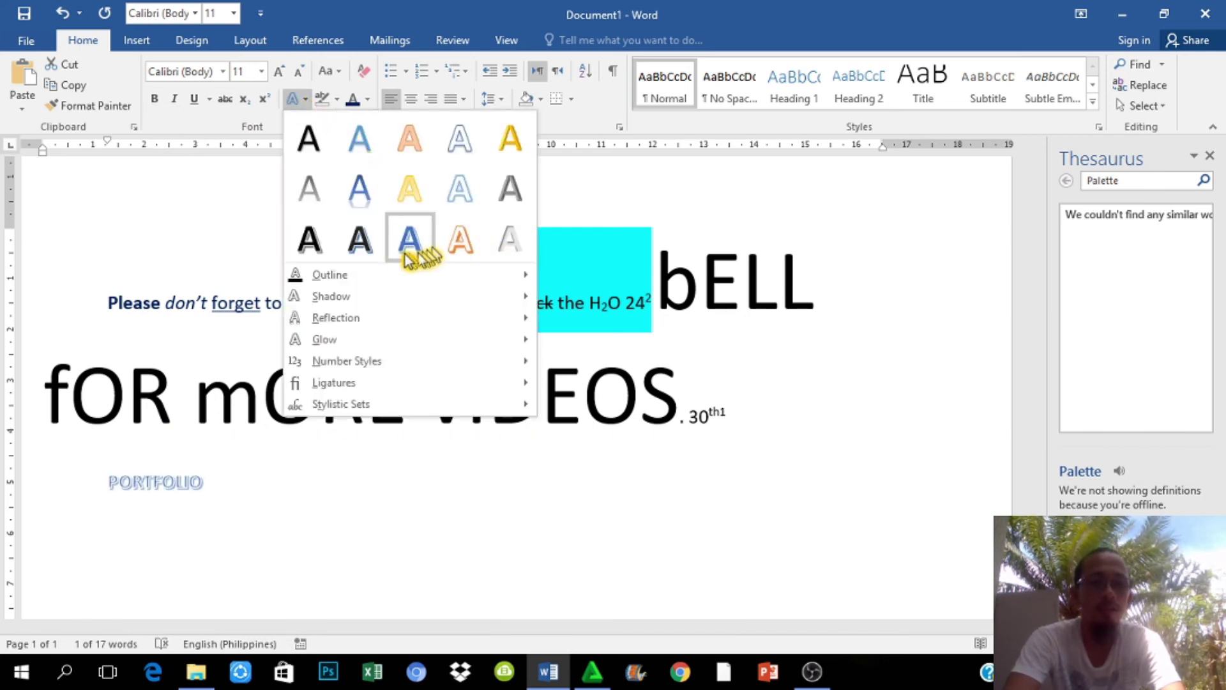
click(363, 205)
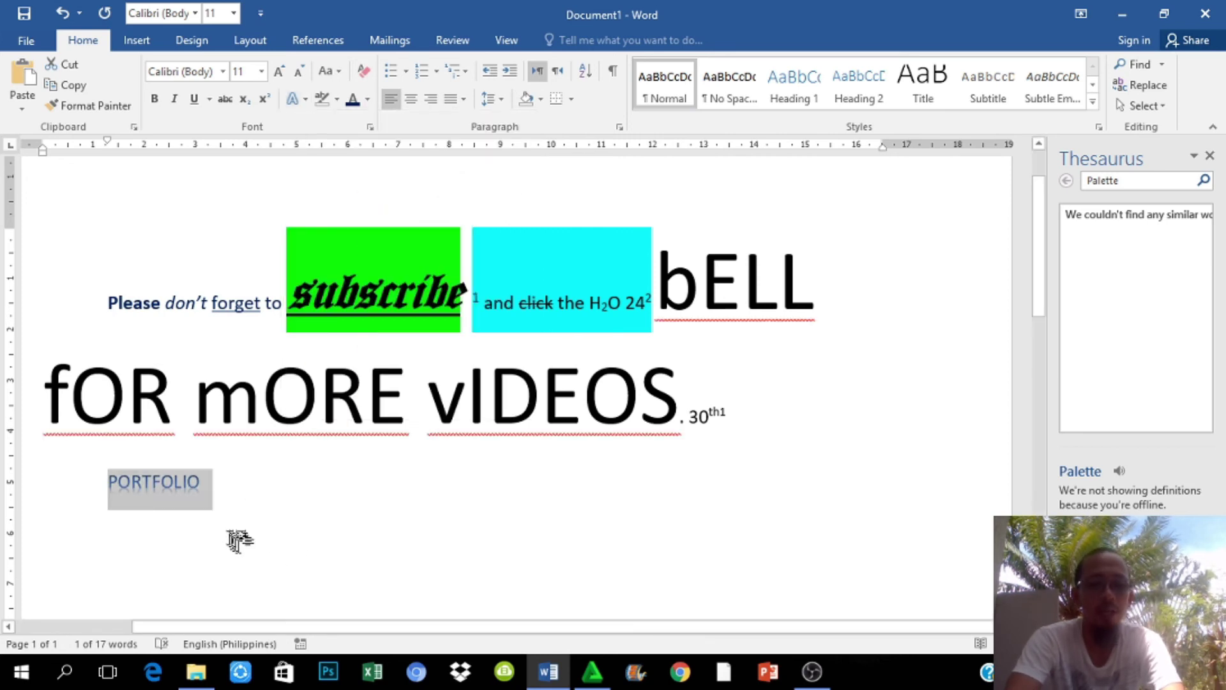
click(225, 505)
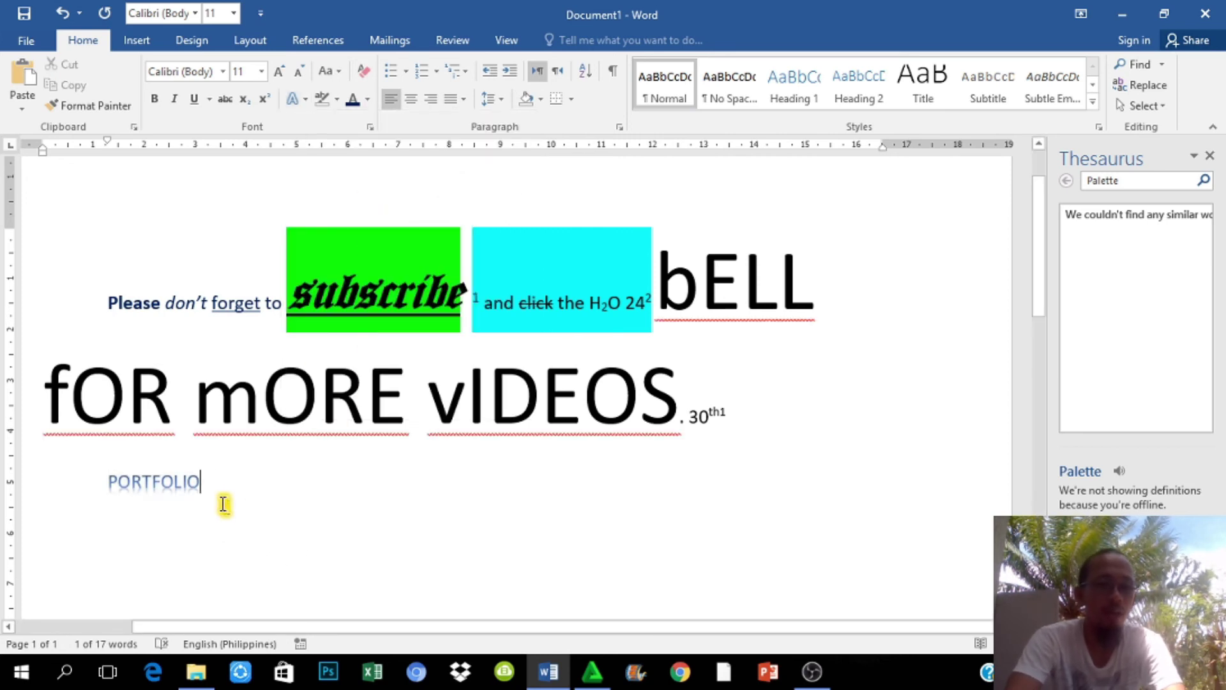
drag(112, 485, 233, 500)
click(272, 501)
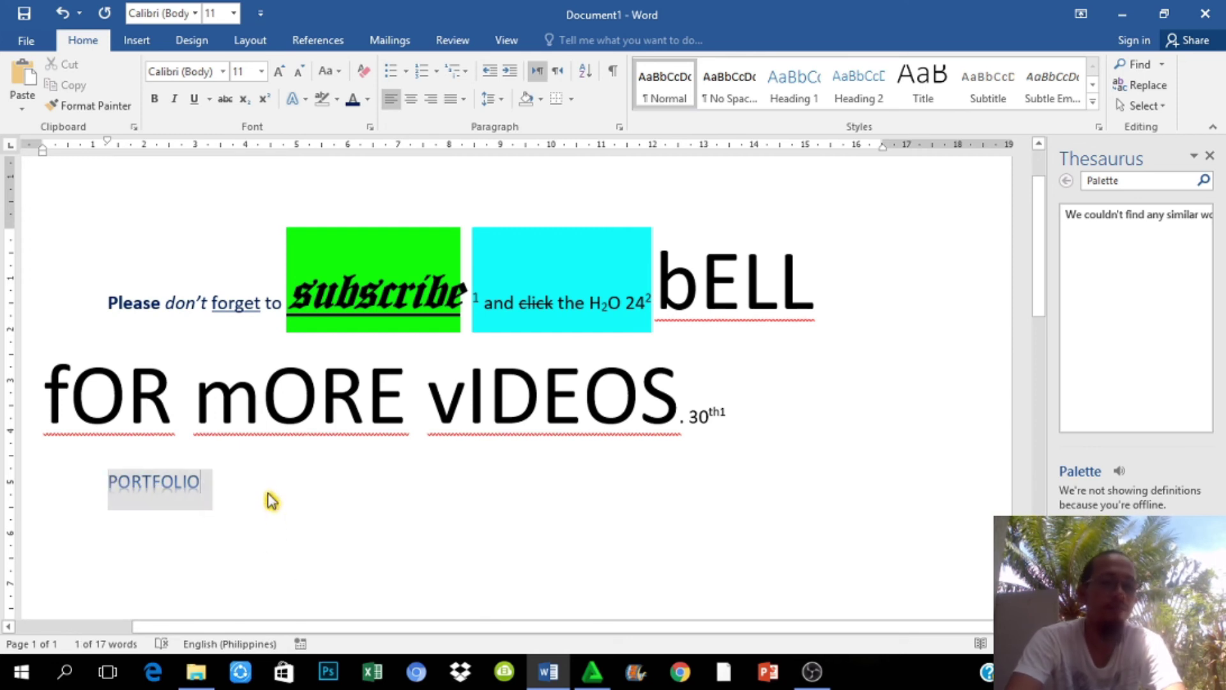
drag(114, 487, 190, 496)
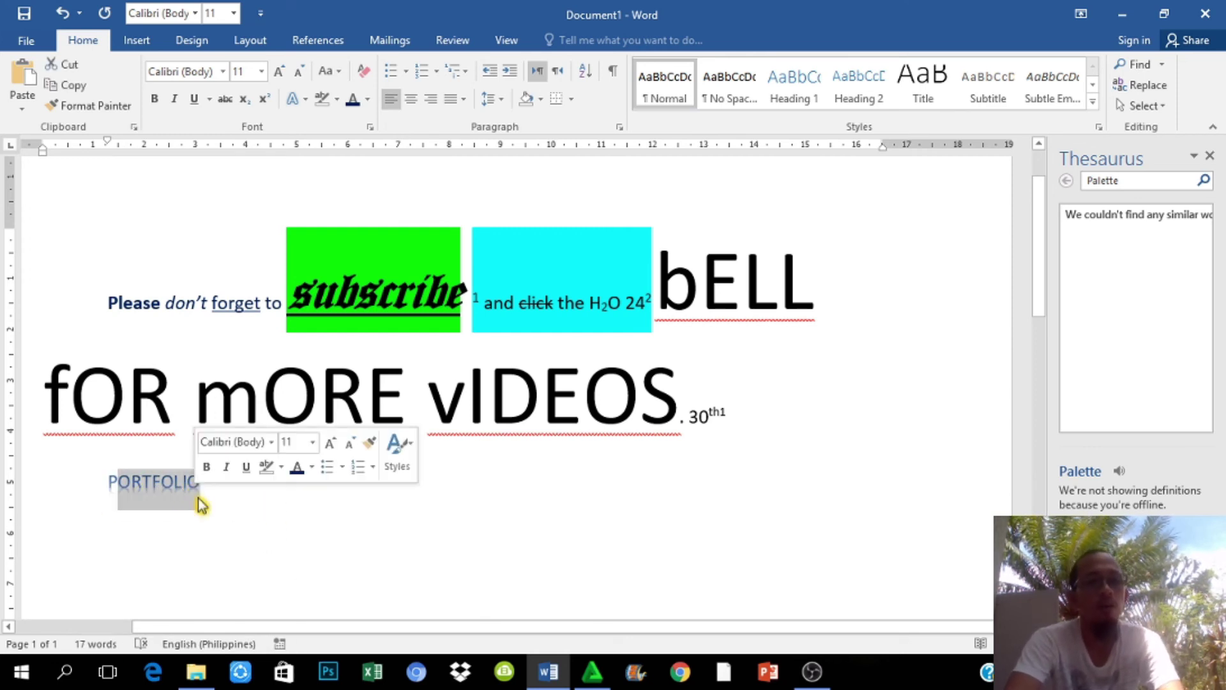
click(205, 489)
drag(104, 484, 204, 480)
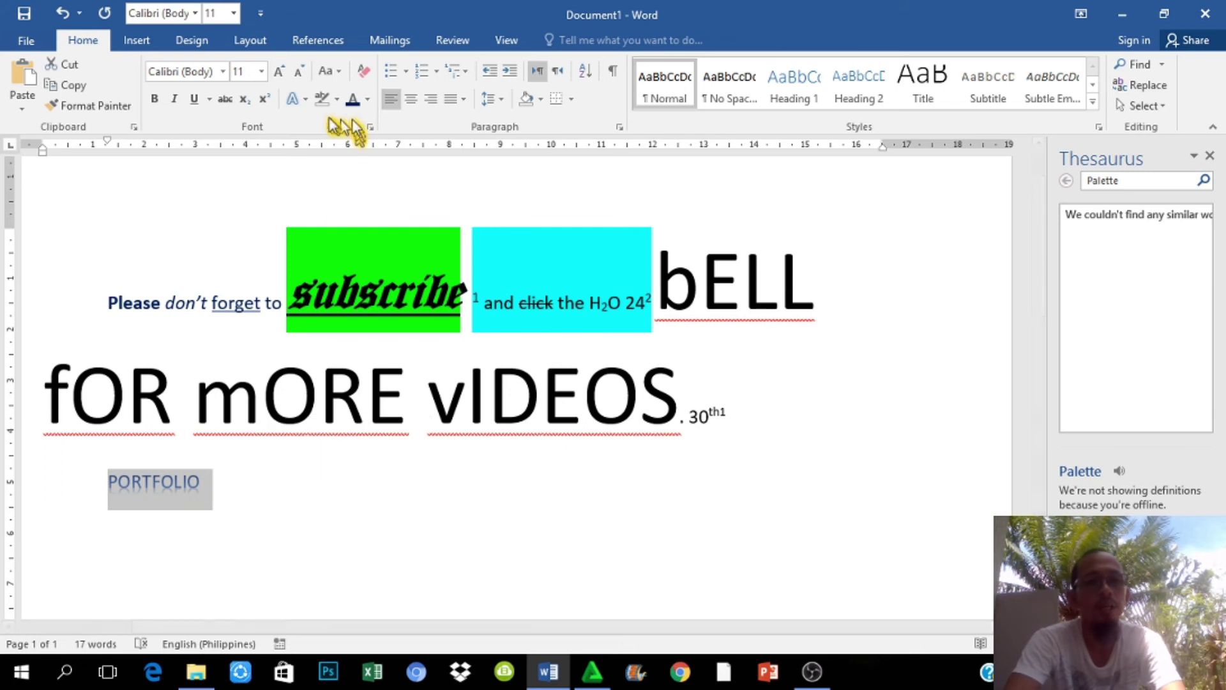
click(304, 99)
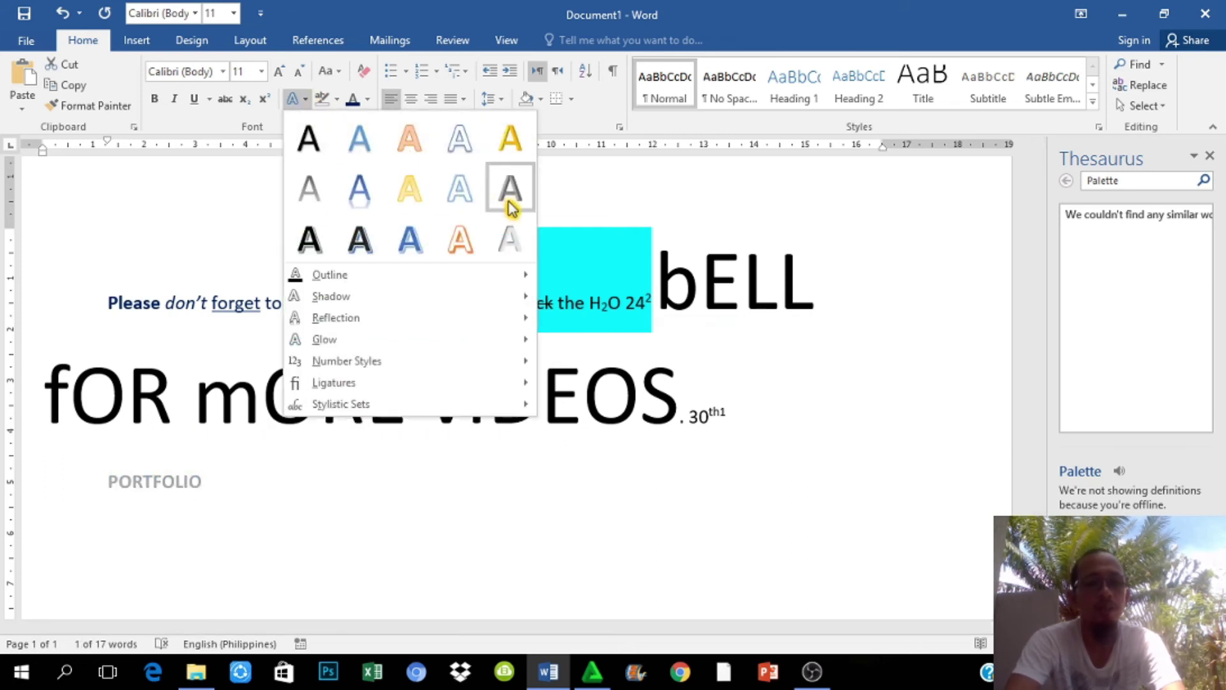
click(307, 152)
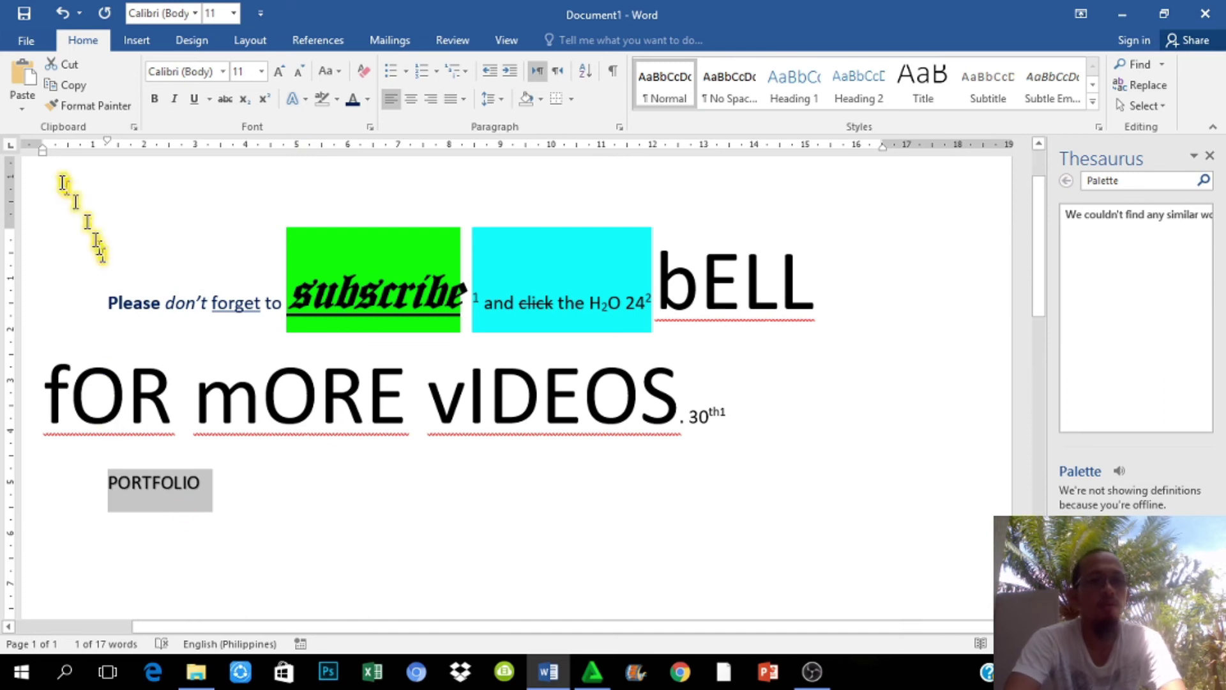
click(69, 24)
click(68, 24)
click(67, 20)
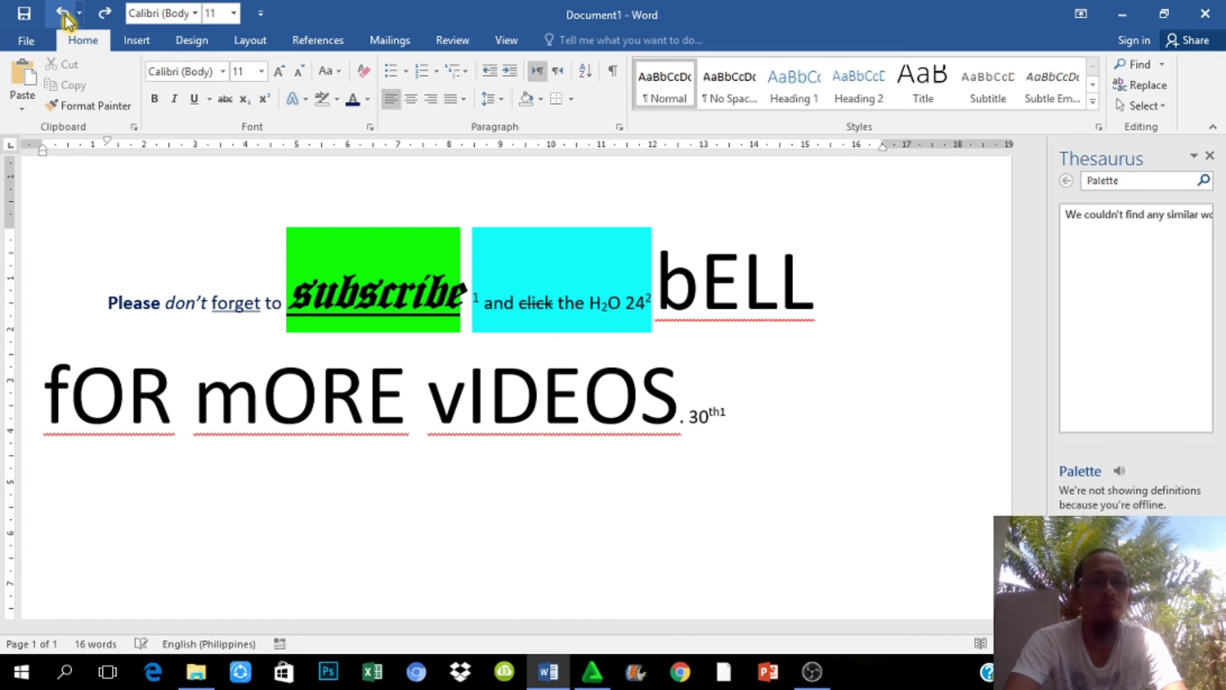
click(104, 14)
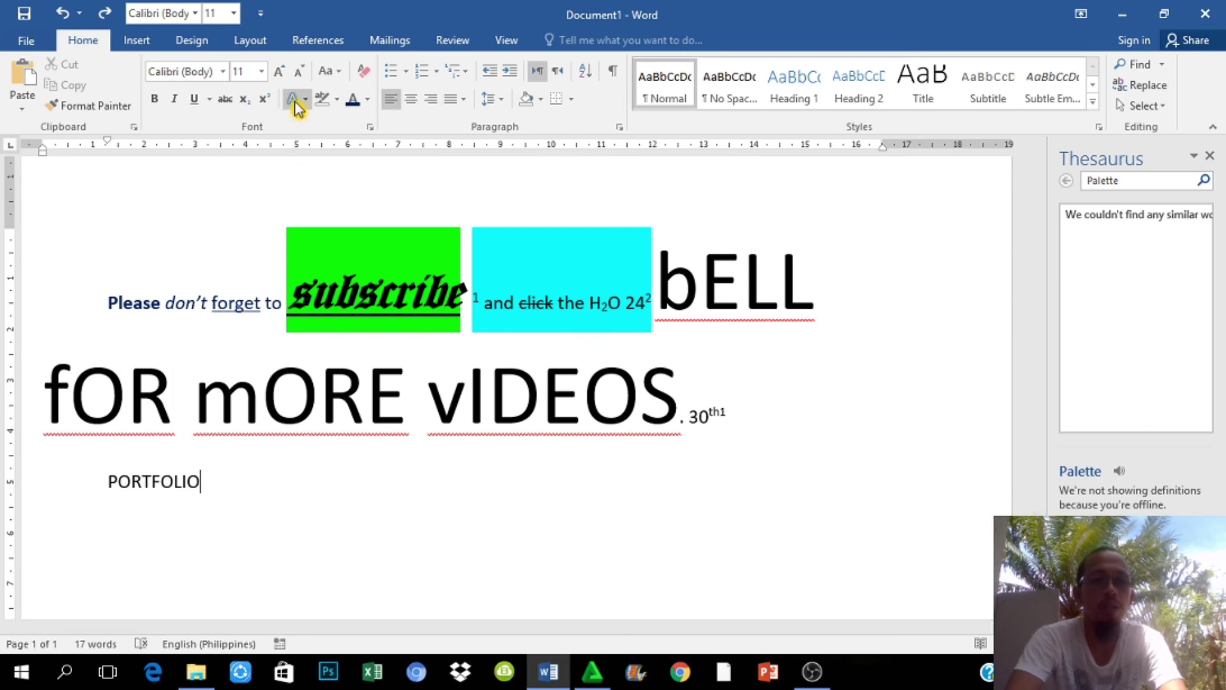
drag(213, 492, 83, 493)
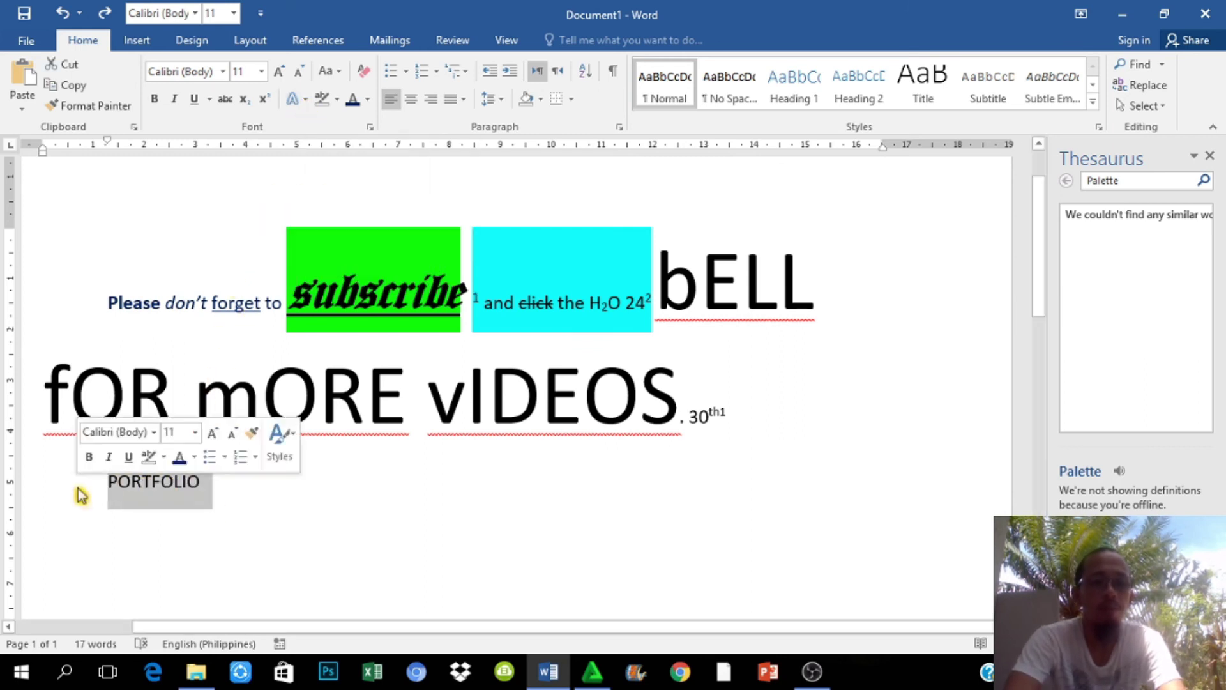
click(301, 99)
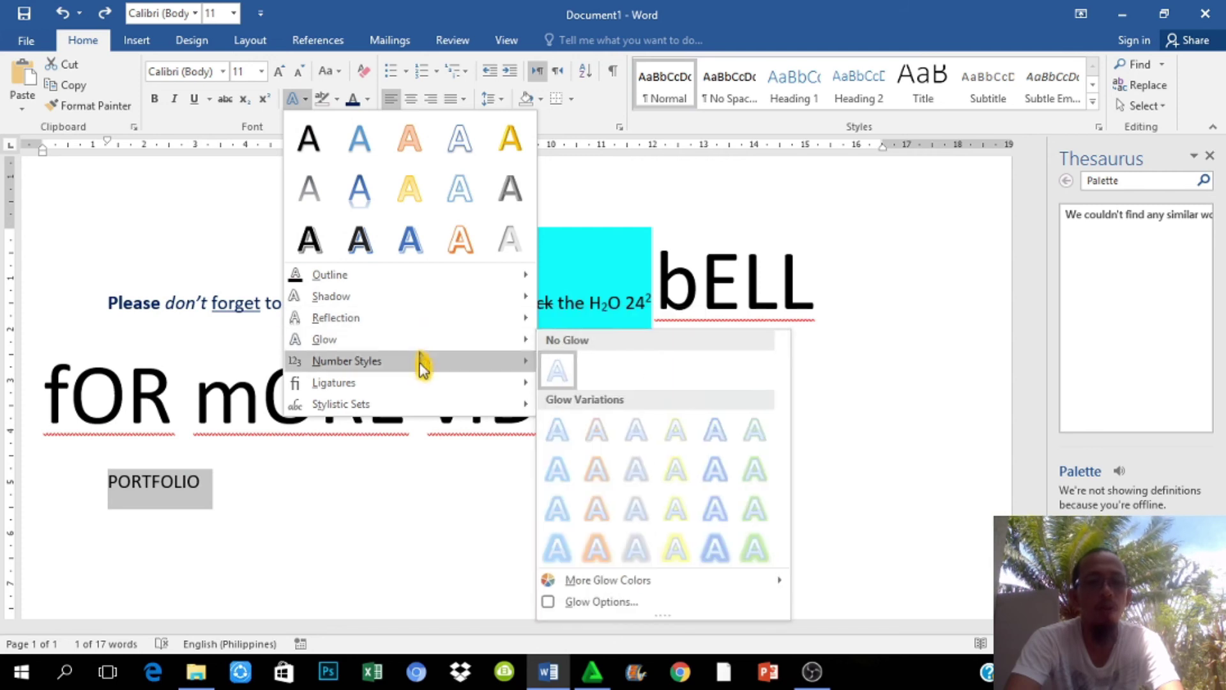
mouse_move(414, 391)
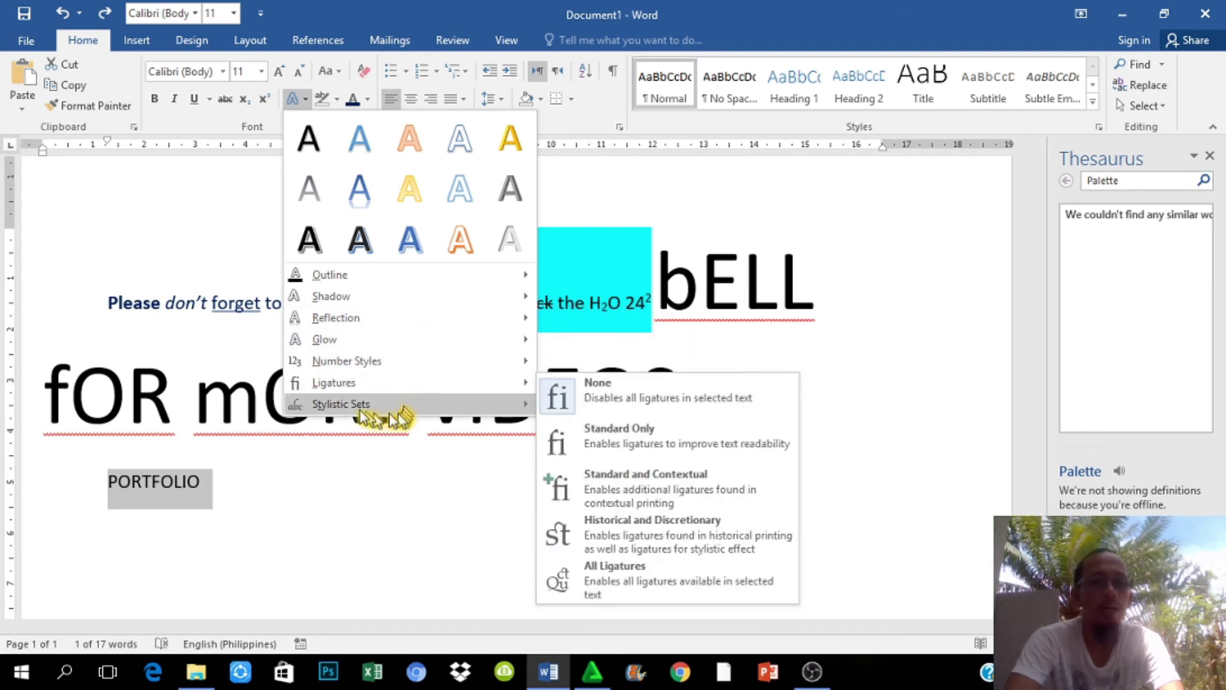
click(217, 501)
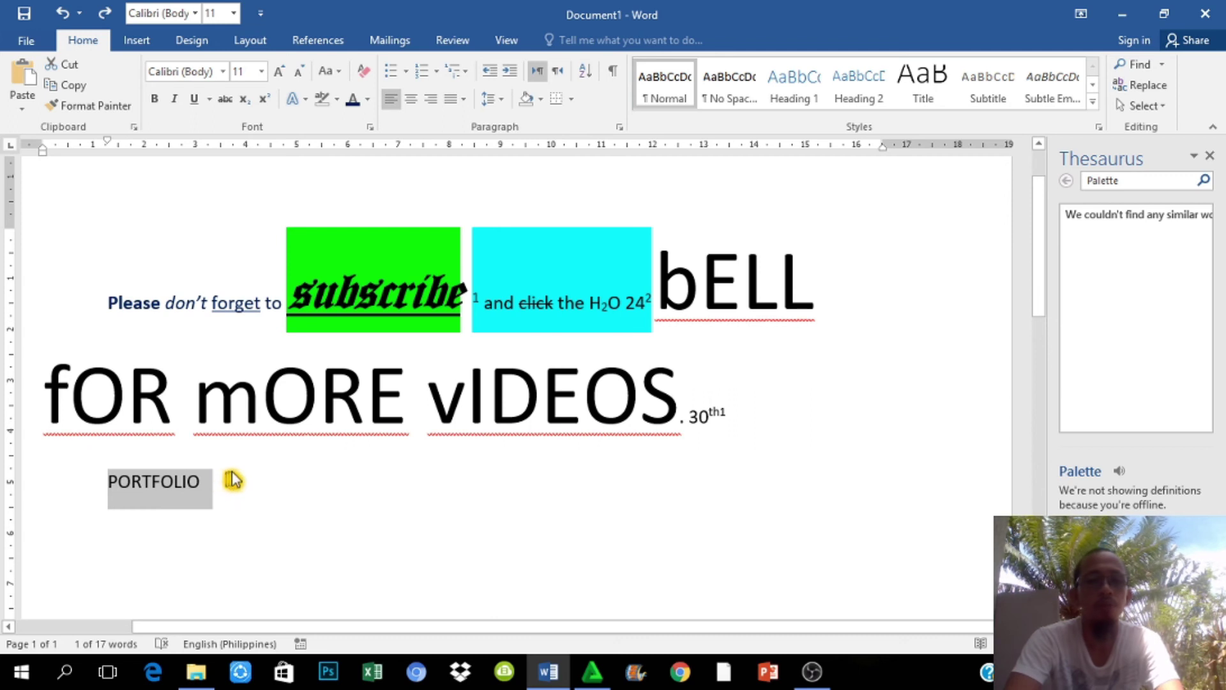
Select the whole formatted sentence above PORTFOLIO and apply Clear All Formatting.
click(178, 409)
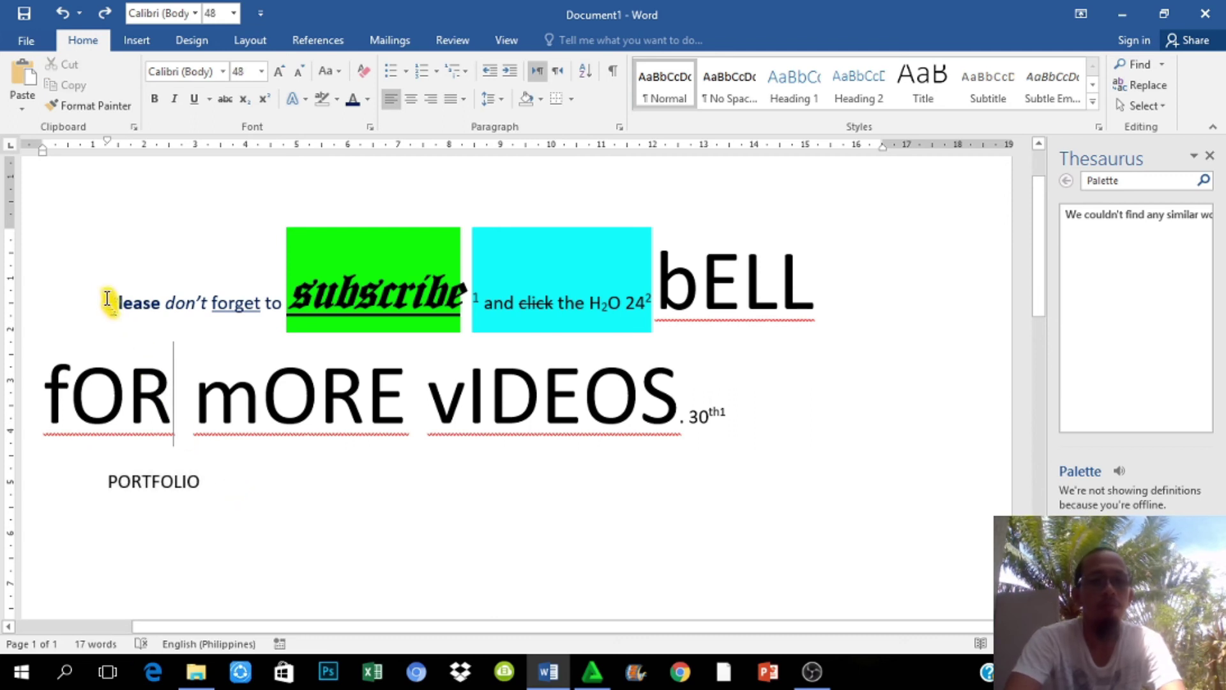
drag(99, 295, 770, 403)
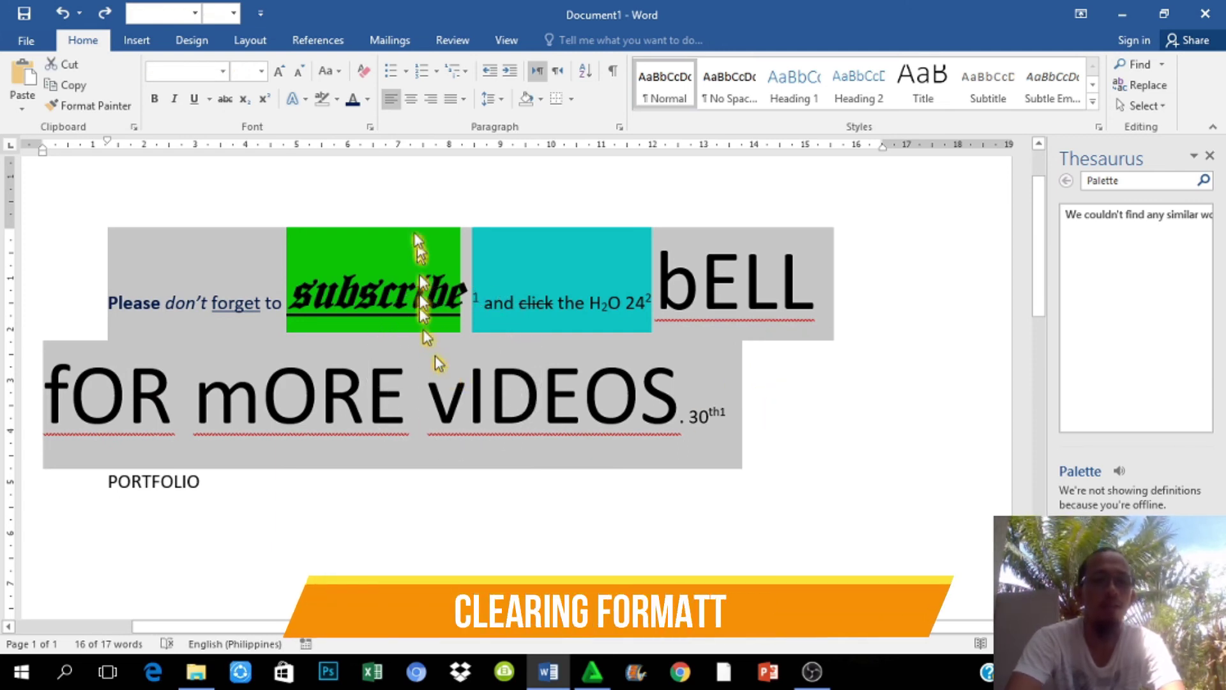
click(365, 73)
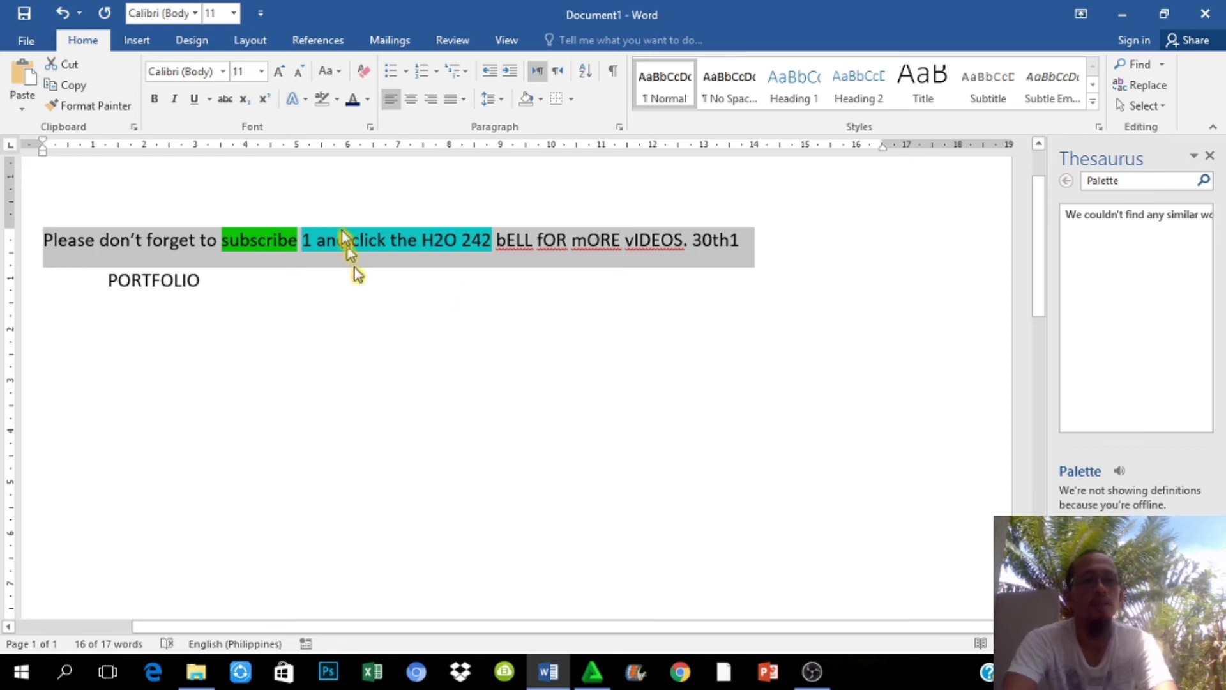
Select 'bELL fOR mORE vIDEOS' and open the Change Case list, closing it unchanged.
click(229, 230)
drag(229, 231, 477, 244)
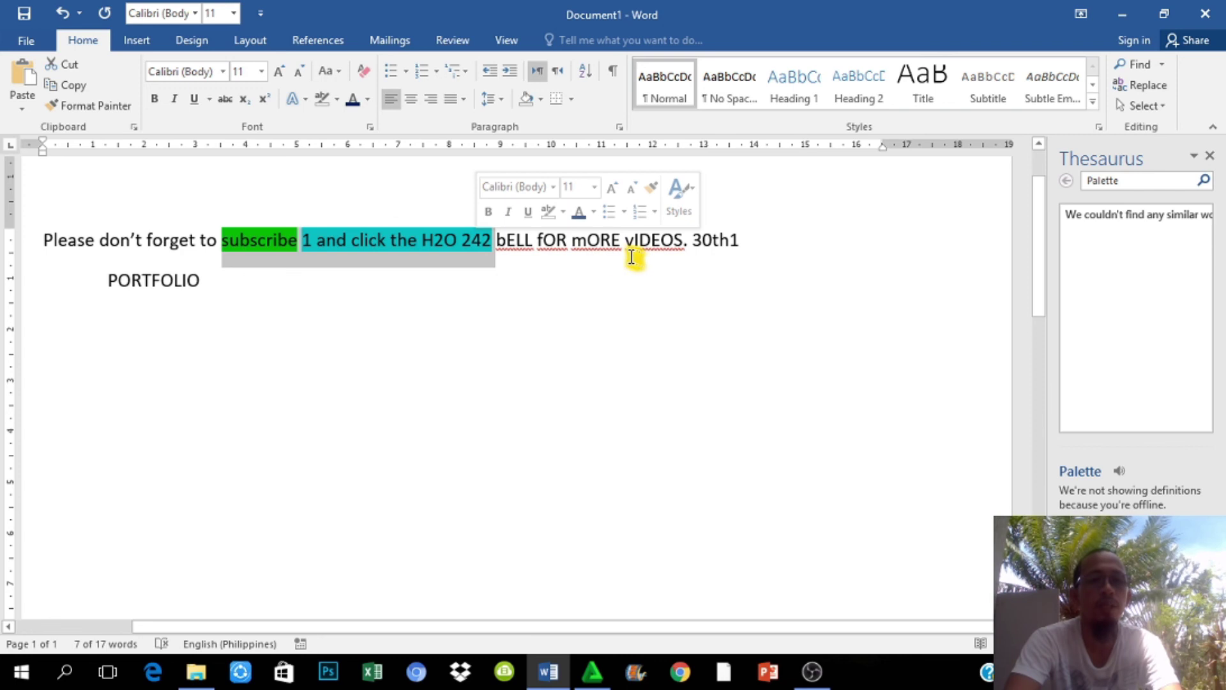
click(518, 245)
drag(500, 241, 659, 243)
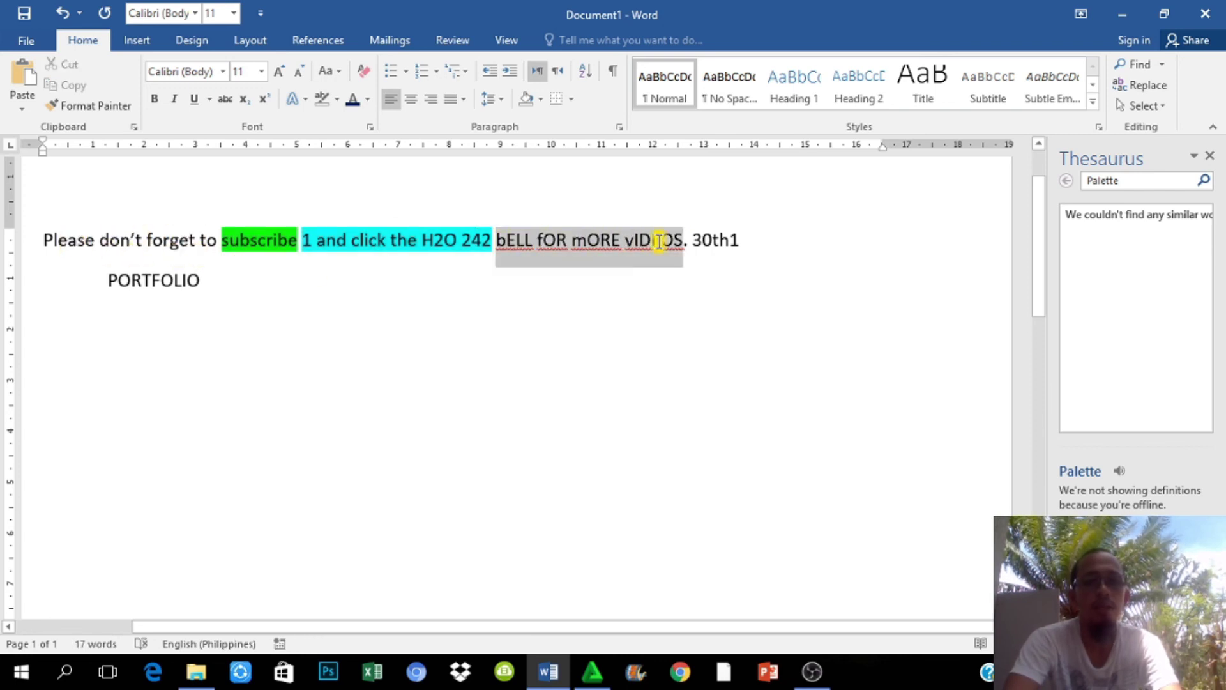
click(339, 72)
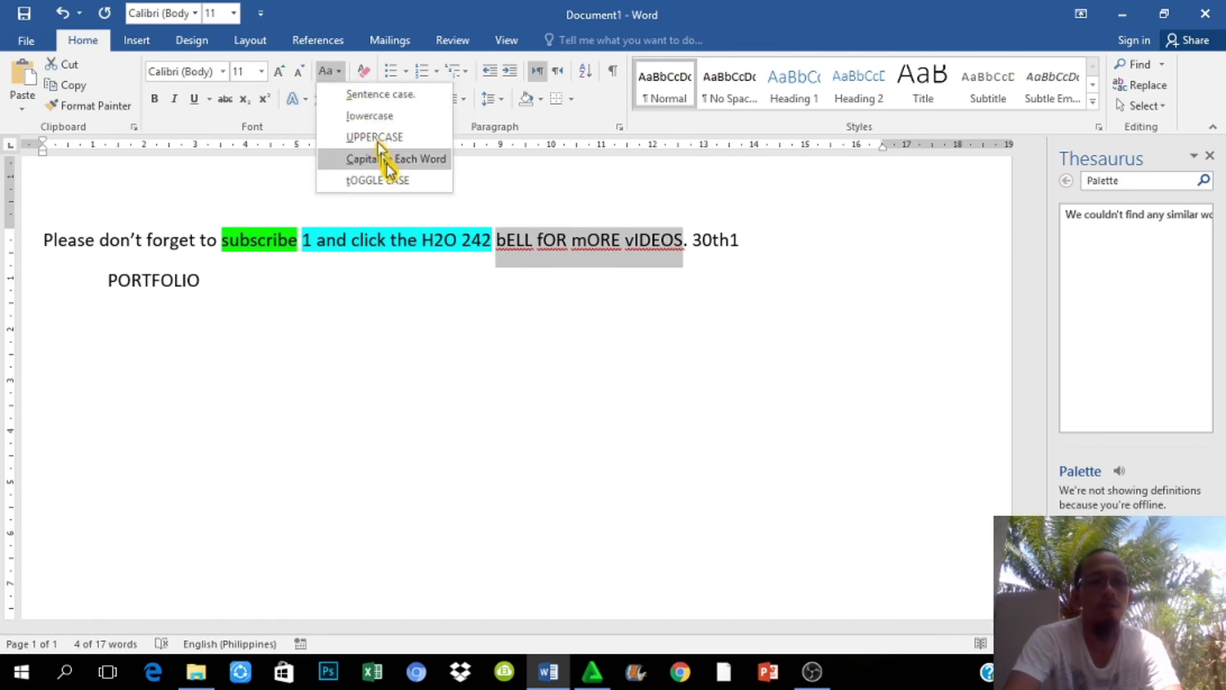
click(152, 239)
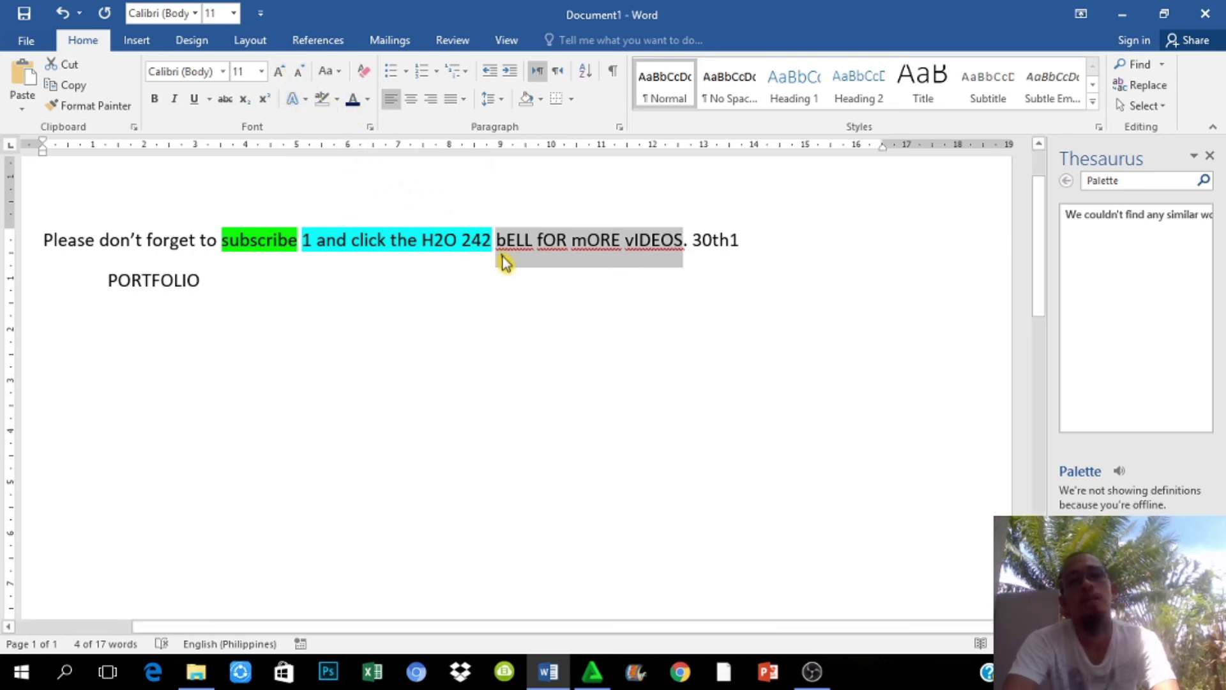
Undo the formatting clear, then enlarge 'Please don’t forget to' from 11 to 14 pt.
key(ctrl+z)
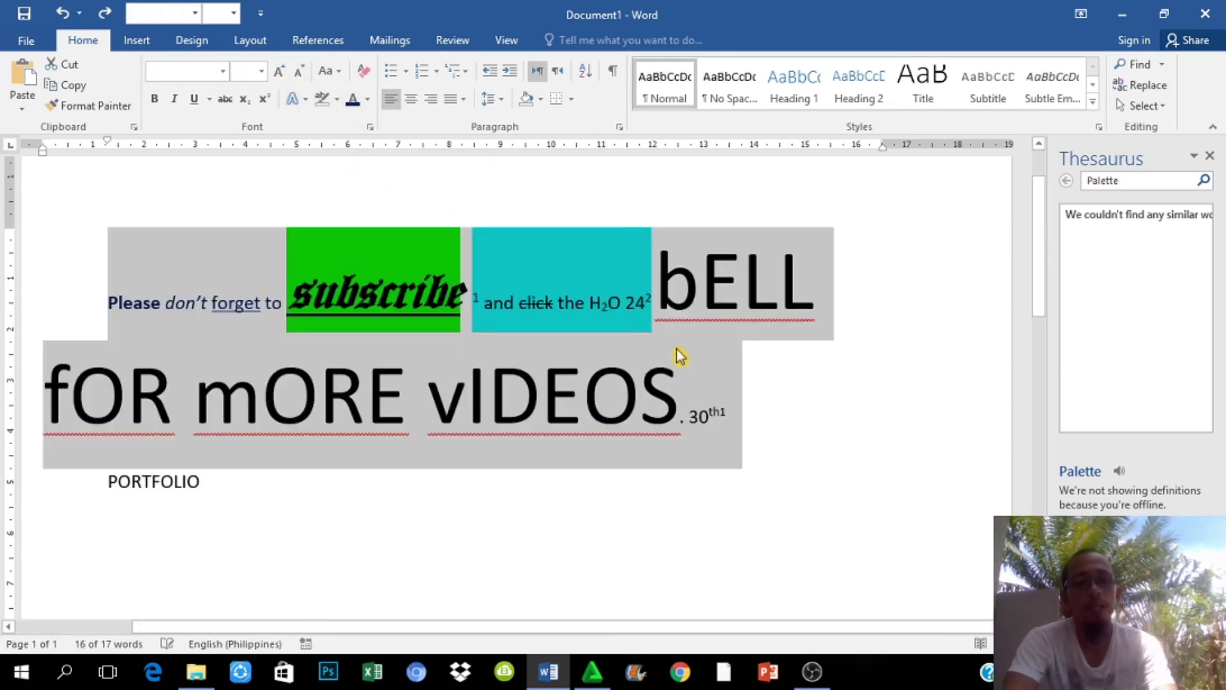
click(557, 351)
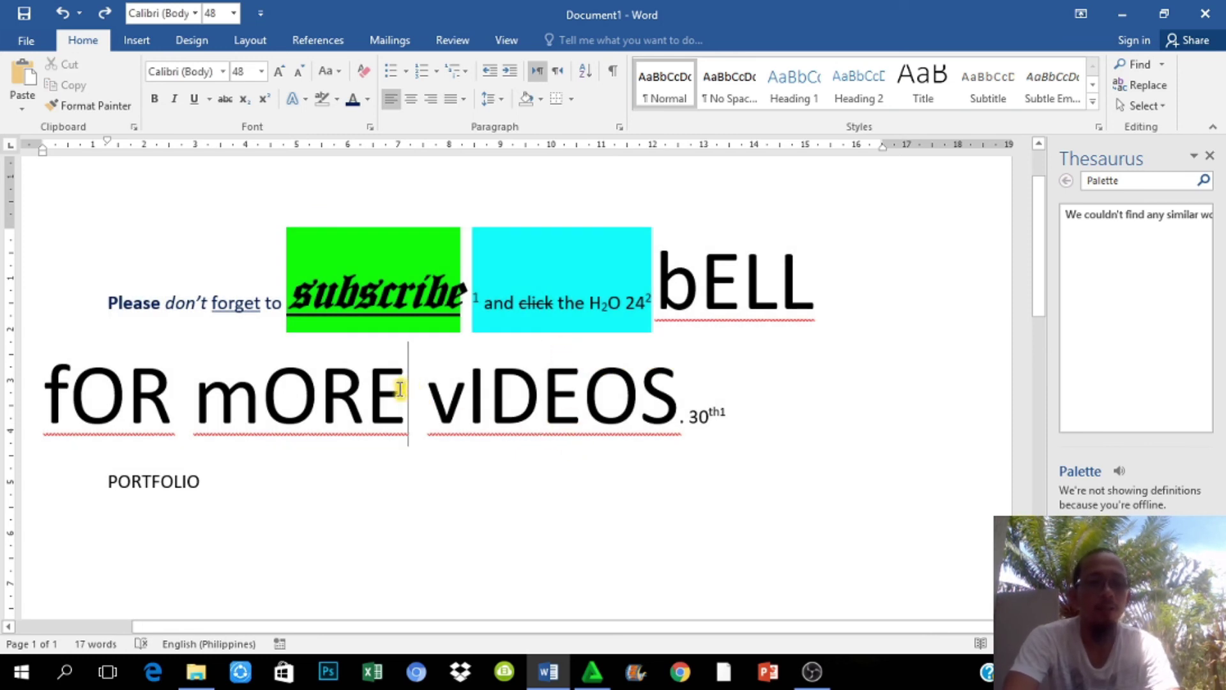
drag(107, 302, 284, 304)
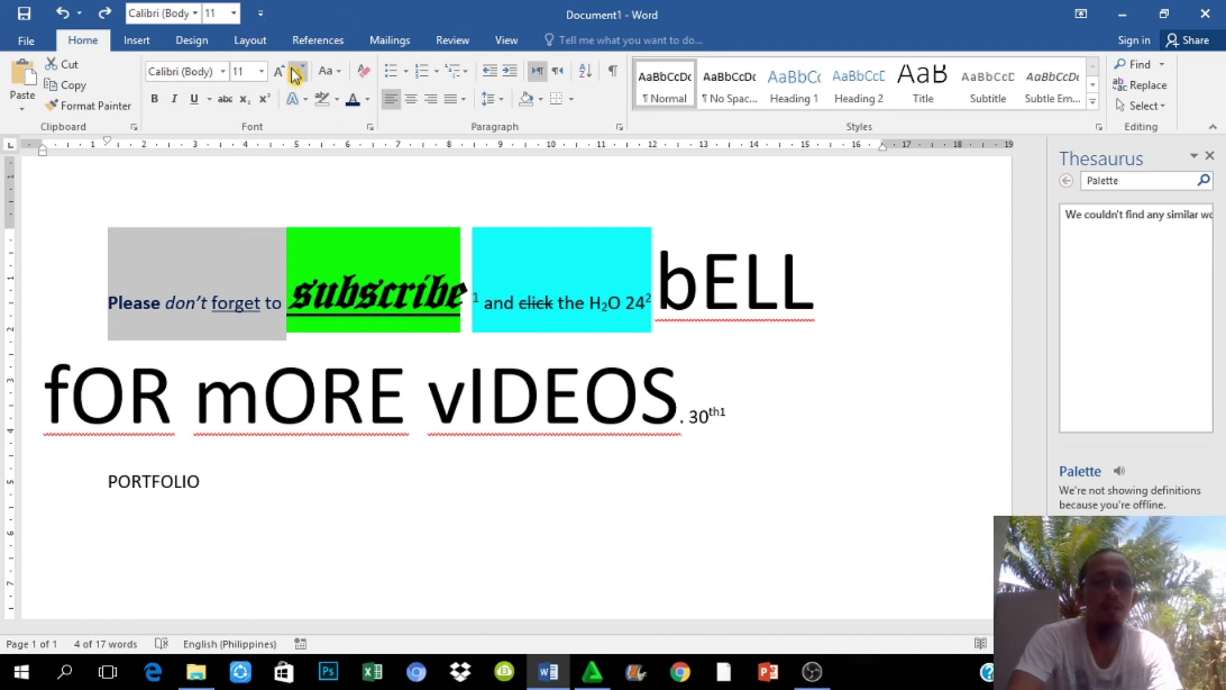
key(ctrl+shift+period)
key(ctrl+shift+period)
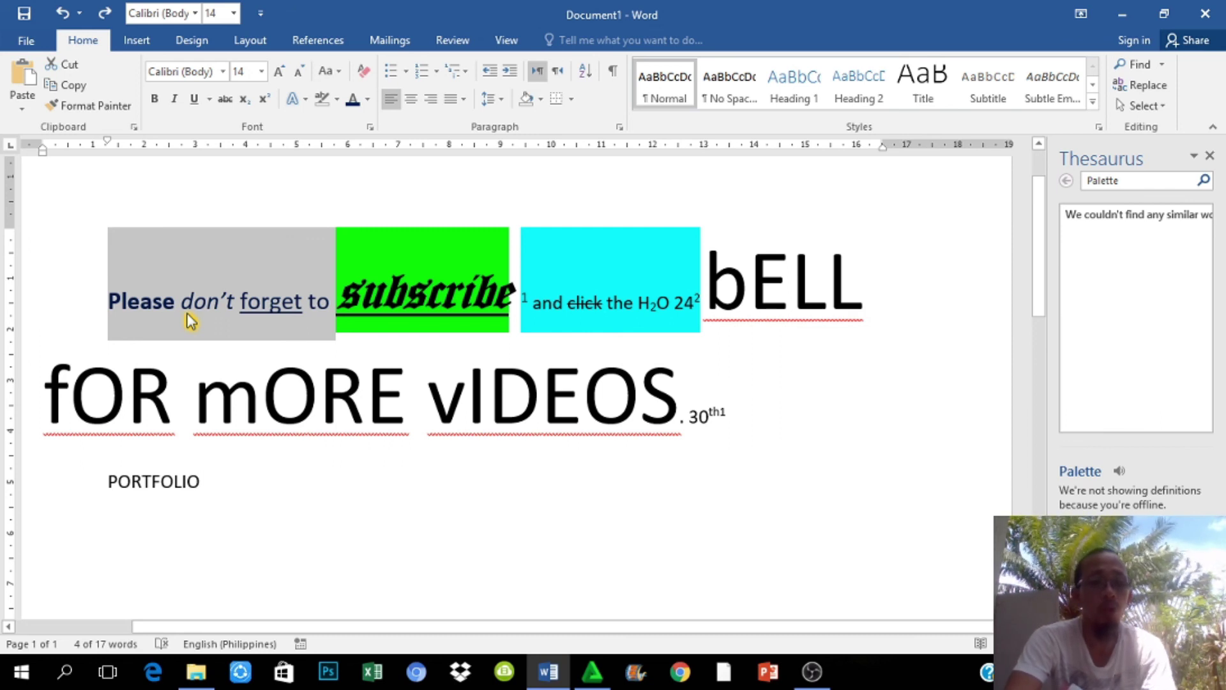
Grow the opening text point by point to 34 pt with Ctrl+], then shrink it to 15 pt.
key(ctrl+bracketright)
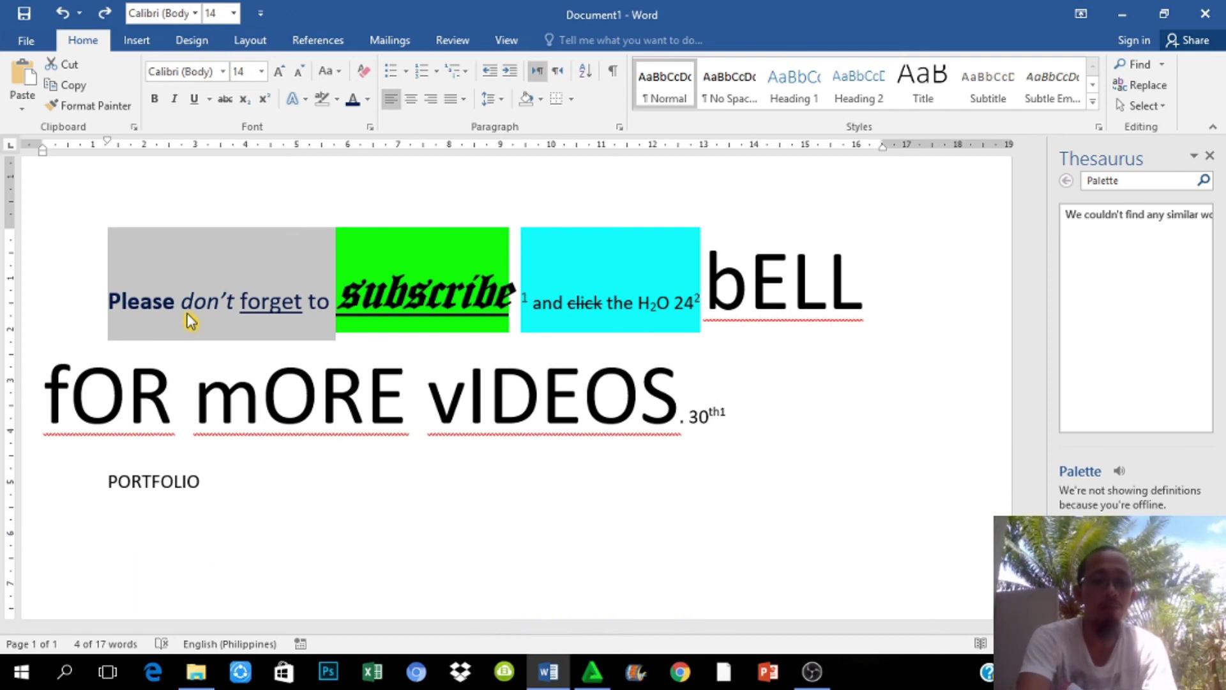
key(ctrl+bracketright)
key(ctrl+bracketright)
key(ctrl+bracketright)
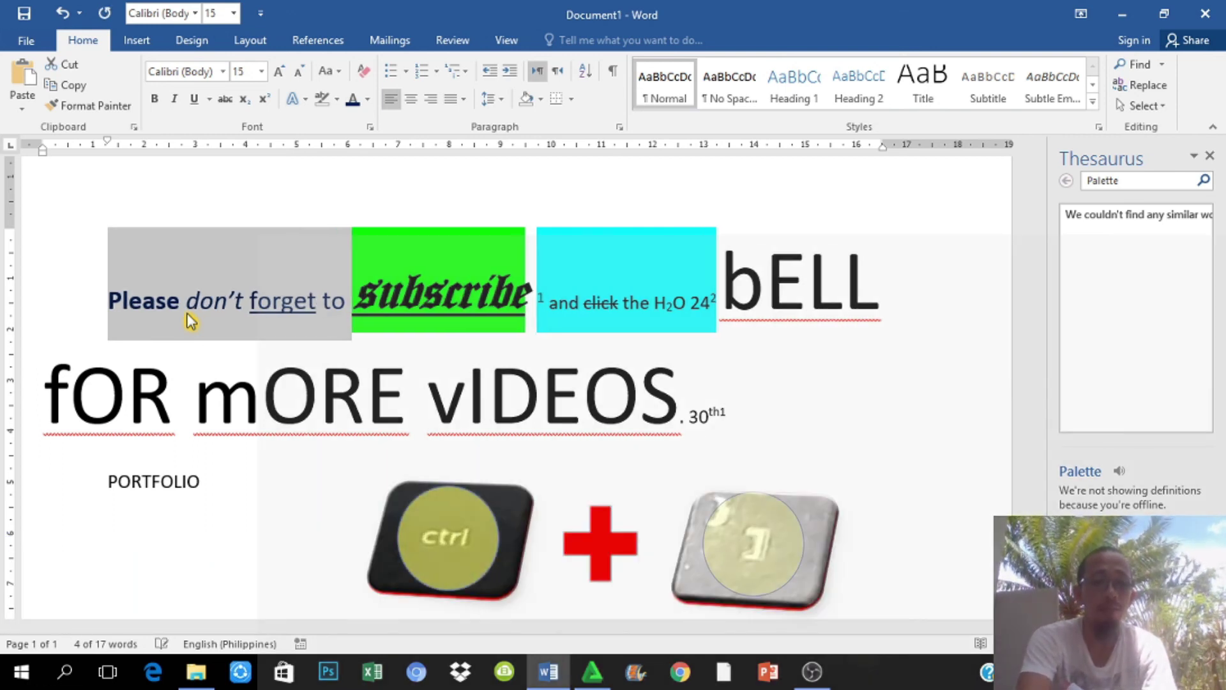
key(ctrl+bracketright)
key(ctrl+bracketright)
key(ctrl+bracketright)
key(ctrl+bracketright)
key(ctrl+bracketright)
key(ctrl+bracketright)
key(ctrl+bracketright)
key(ctrl+bracketright)
key(ctrl+bracketright)
key(ctrl+bracketright)
key(ctrl+bracketright)
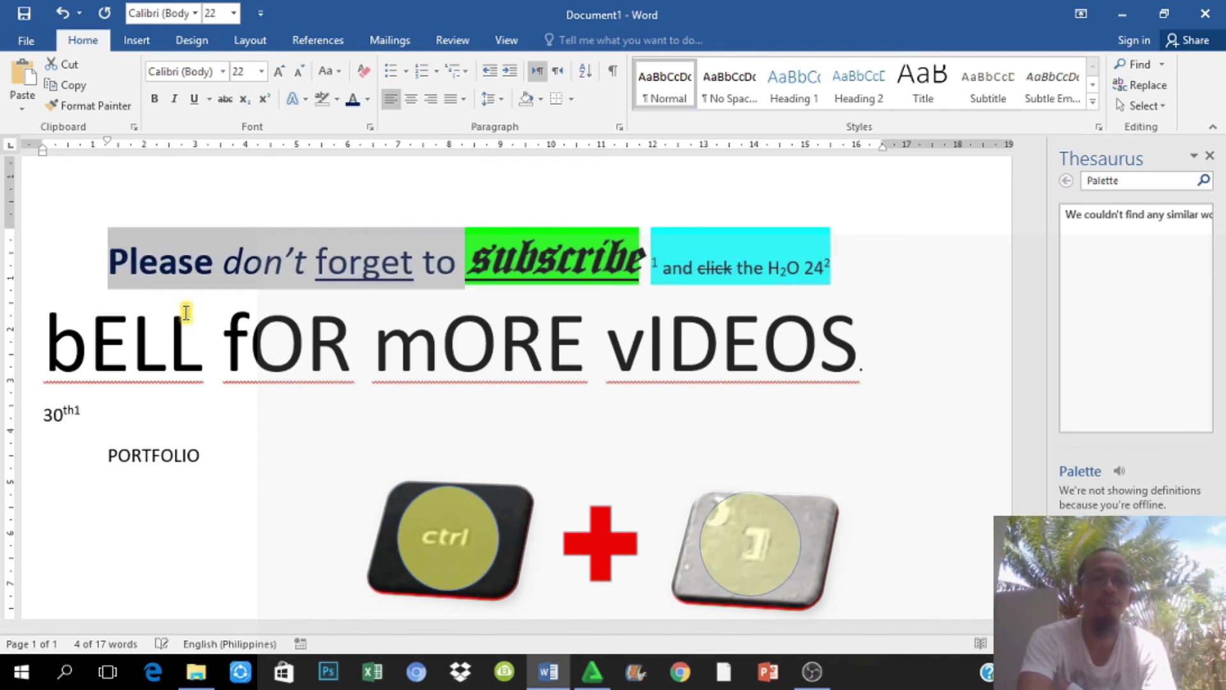
key(ctrl+bracketright)
key(ctrl+bracketright)
key(ctrl+bracketright)
key(ctrl+bracketright)
key(ctrl+bracketright)
key(ctrl+bracketright)
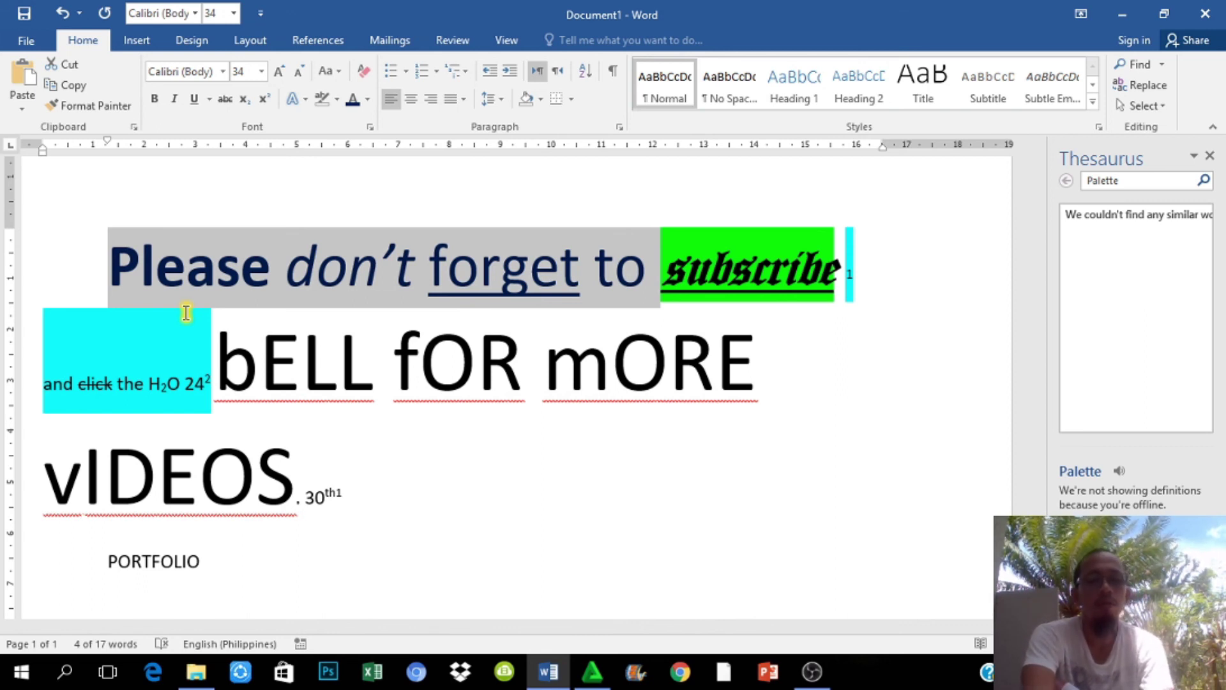
key(ctrl+bracketleft)
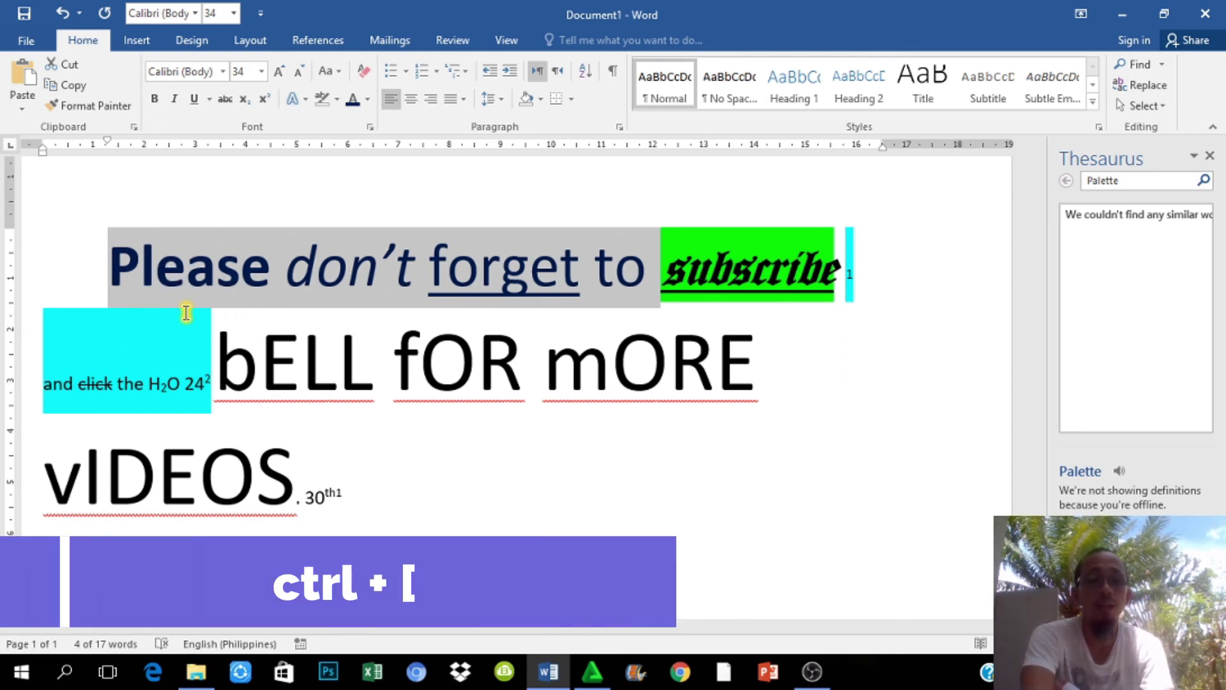
key(ctrl+bracketleft)
key(ctrl+bracketleft)
key(ctrl+bracketleft)
key(ctrl+bracketleft)
key(ctrl+bracketleft)
key(ctrl+bracketleft)
key(ctrl+bracketleft)
key(ctrl+bracketleft)
key(ctrl+bracketleft)
key(ctrl+bracketleft)
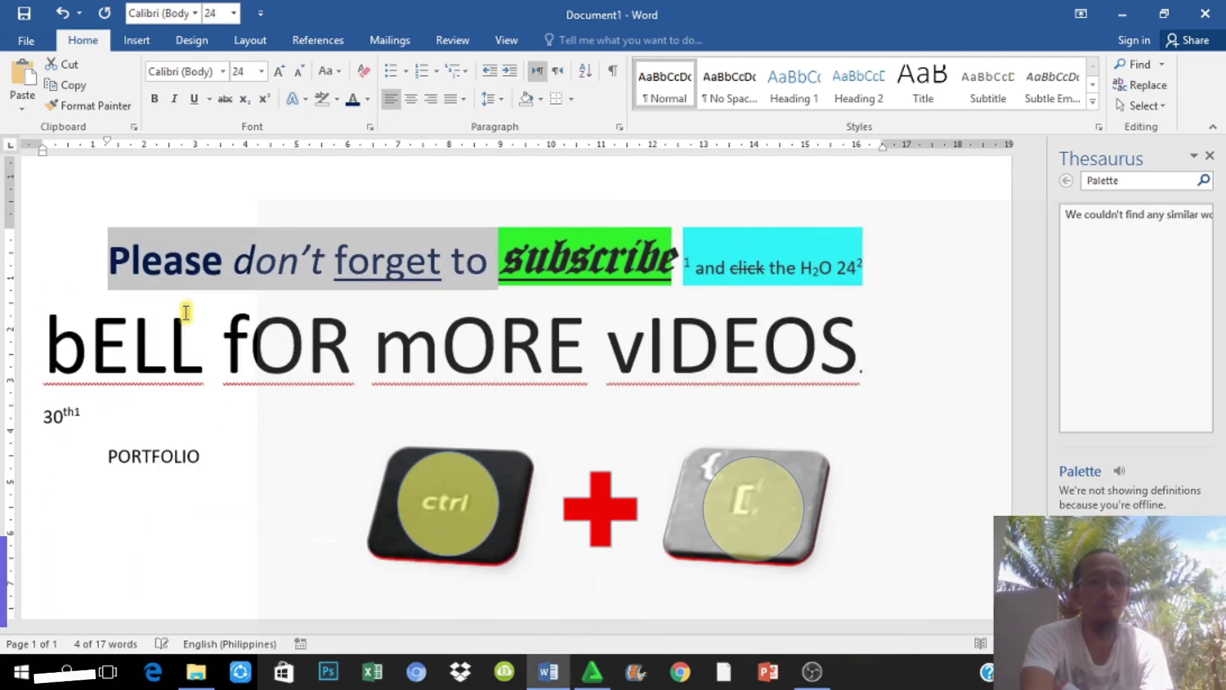
key(ctrl+bracketleft)
key(ctrl+bracketleft)
key(ctrl+bracketleft)
key(ctrl+bracketleft)
key(ctrl+bracketleft)
key(ctrl+bracketleft)
key(ctrl+bracketleft)
key(ctrl+bracketleft)
key(ctrl+bracketleft)
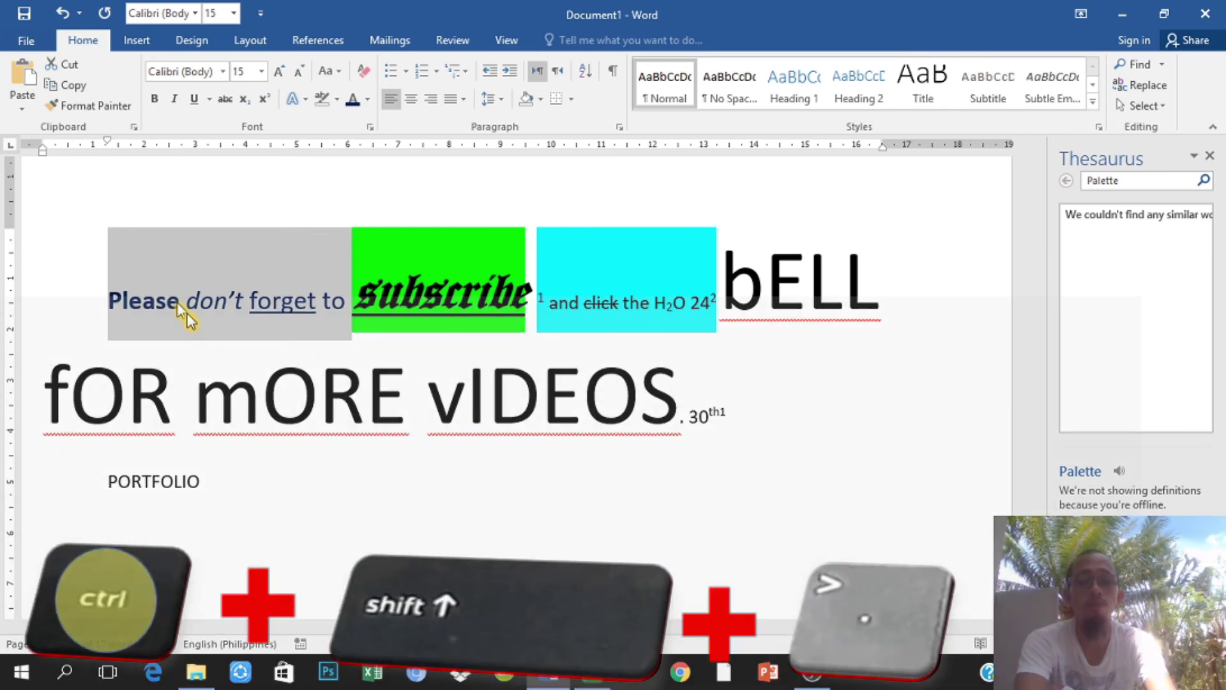
Step the opening text up and down with Ctrl+Shift+> and < until it reads 18 pt.
key(ctrl+shift+period)
key(ctrl+shift+period)
key(ctrl+shift+period)
key(ctrl+shift+period)
key(ctrl+shift+period)
key(ctrl+shift+period)
key(ctrl+shift+period)
key(ctrl+shift+period)
key(ctrl+shift+period)
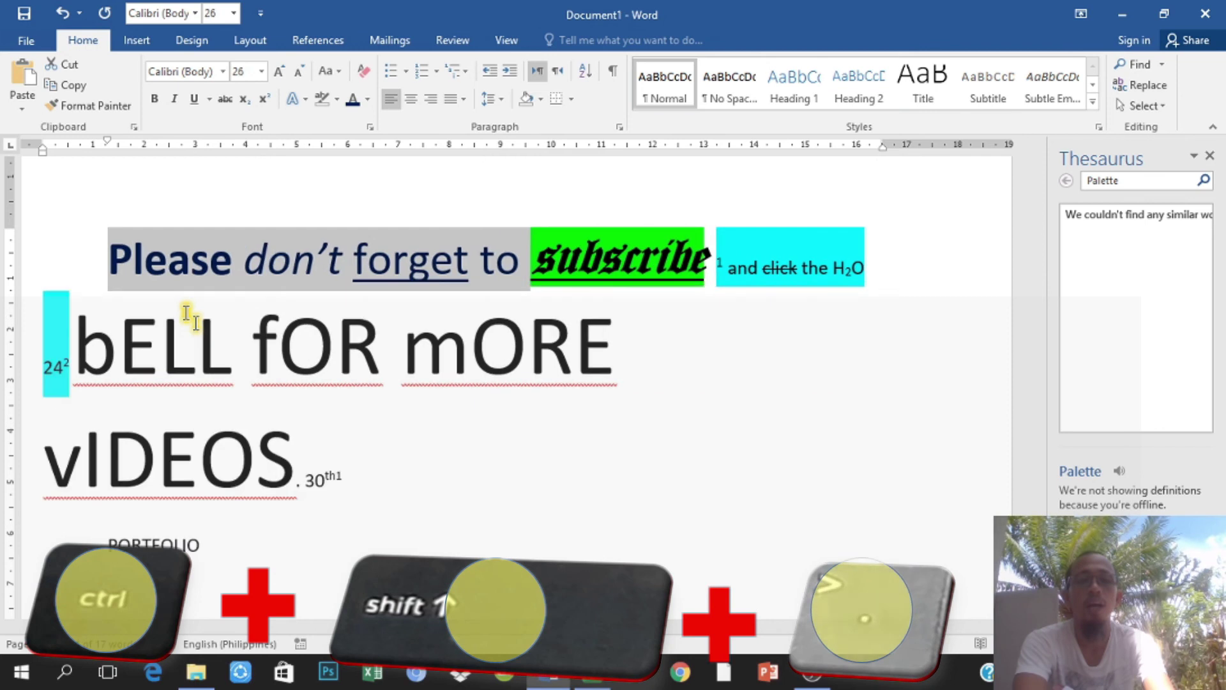
key(ctrl+shift+period)
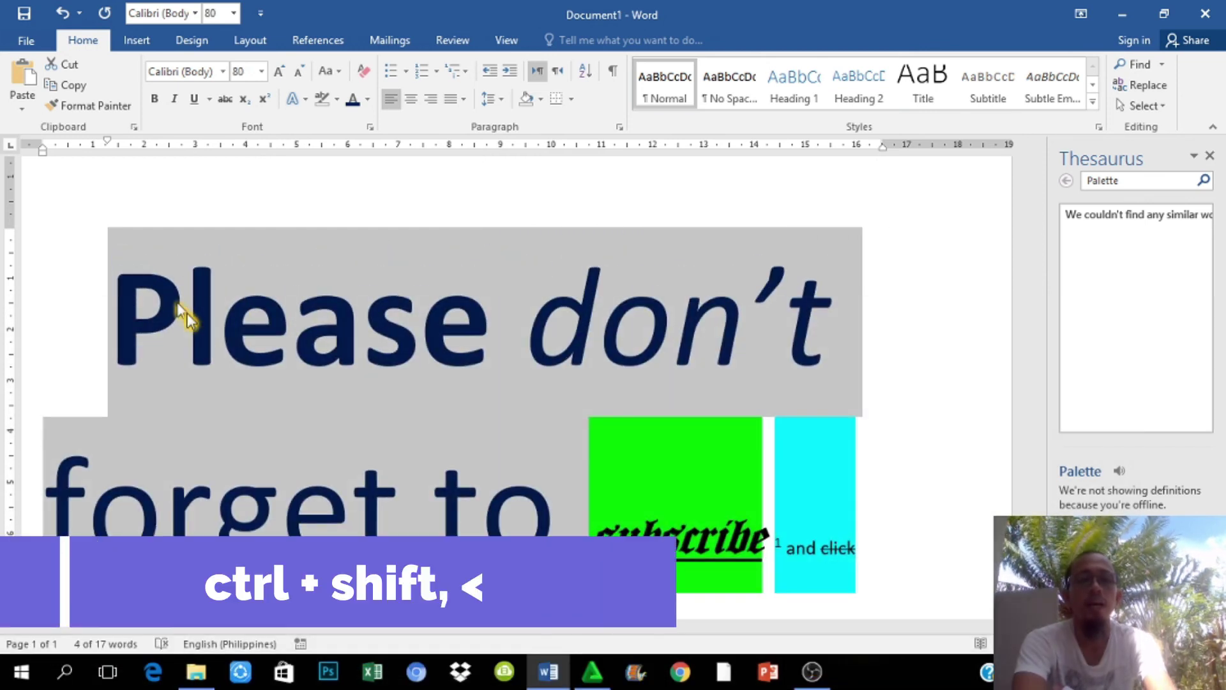
key(ctrl+shift+comma)
key(ctrl+shift+comma)
key(ctrl+shift+comma)
key(ctrl+shift+comma)
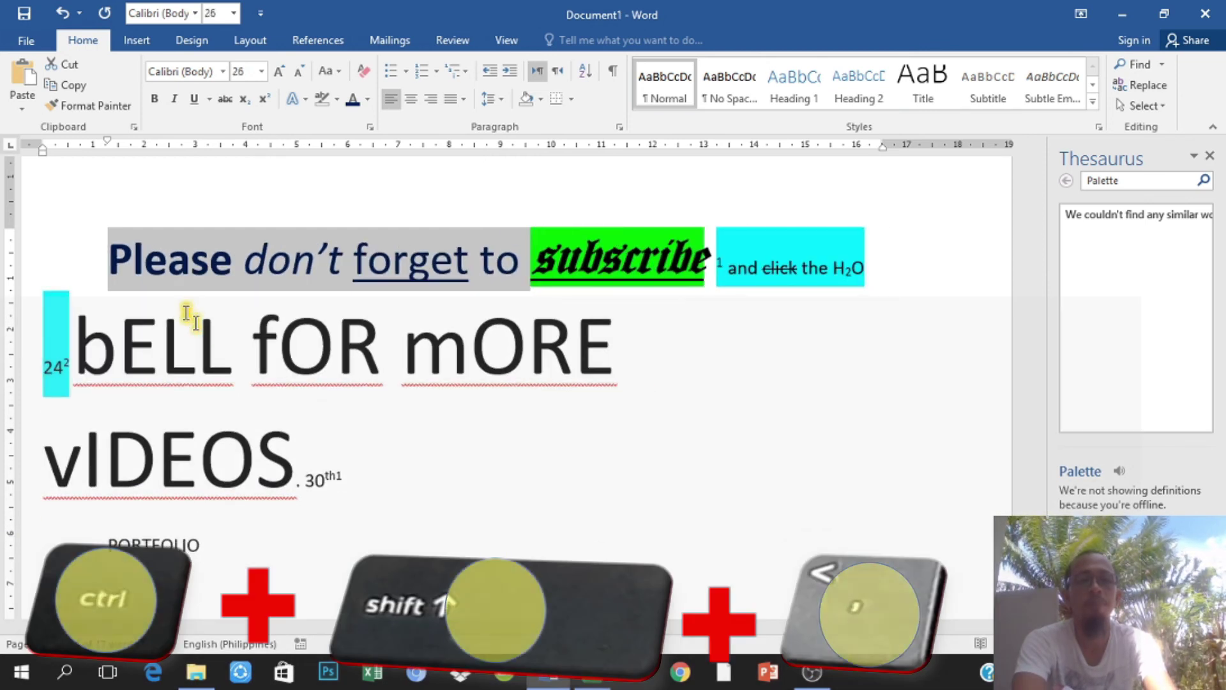
key(ctrl+shift+comma)
key(ctrl+shift+comma)
key(ctrl+shift+comma)
key(ctrl+shift+comma)
key(ctrl+shift+comma)
key(ctrl+shift+comma)
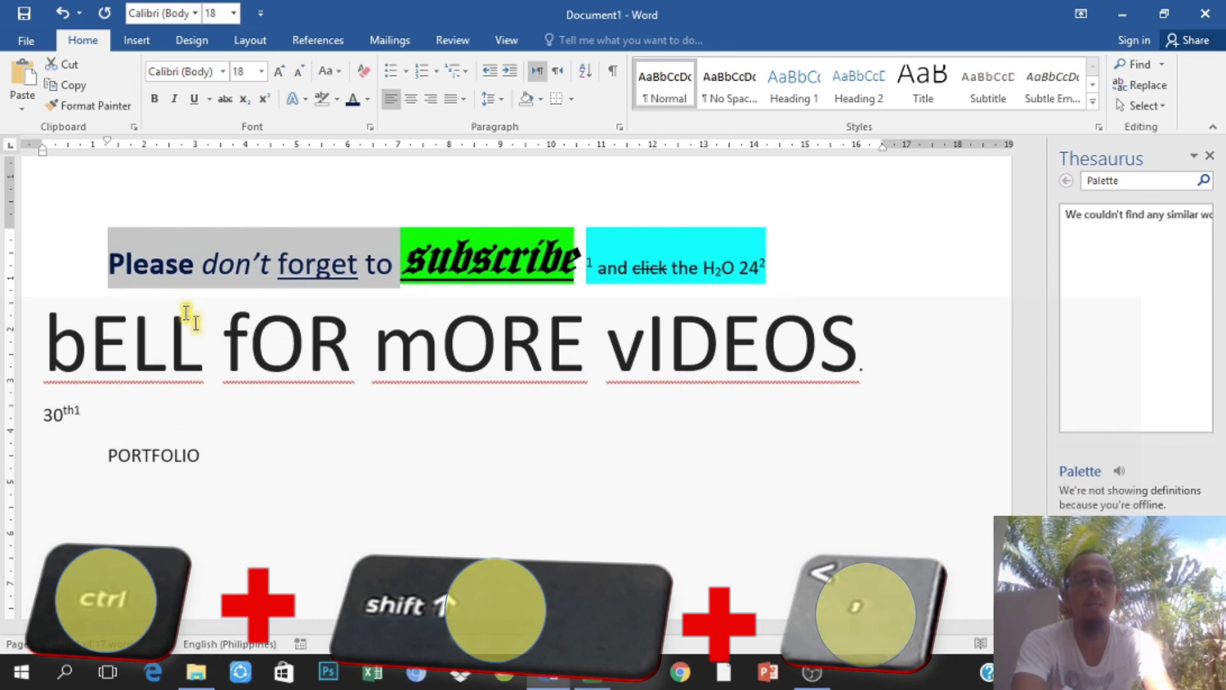
key(ctrl+shift+comma)
key(ctrl+shift+comma)
key(ctrl+shift+comma)
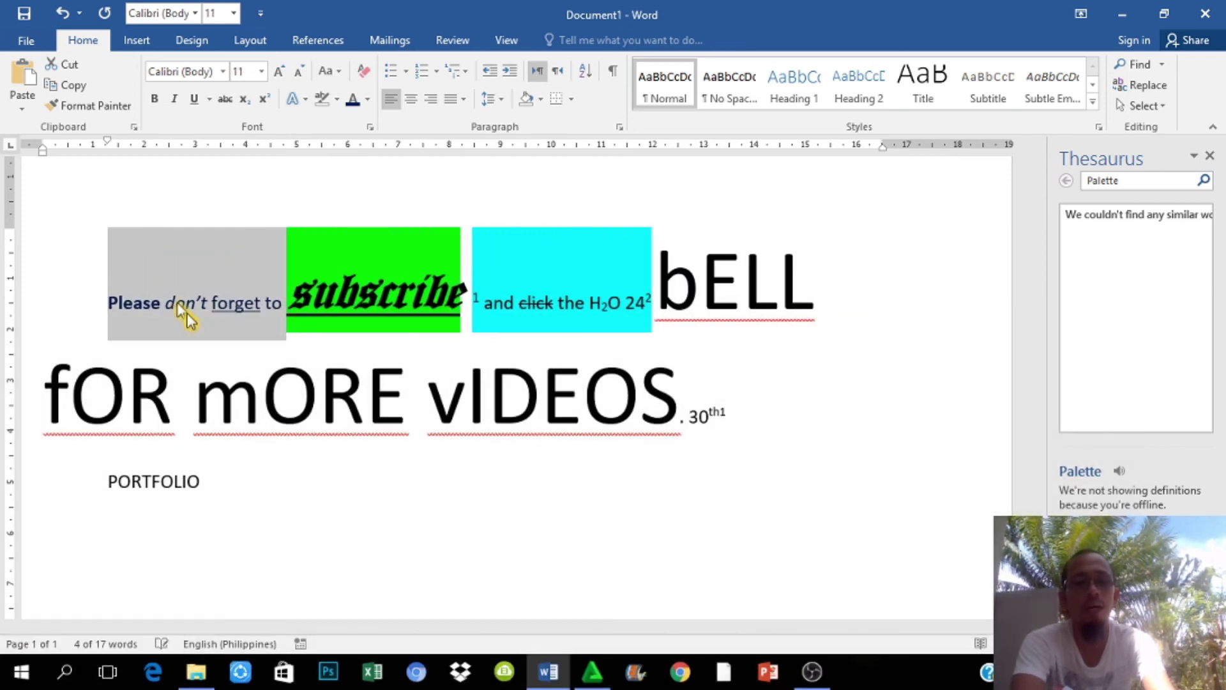
key(ctrl+shift+period)
key(ctrl+shift+period)
key(ctrl+shift+period)
key(ctrl+shift+period)
key(ctrl+shift+comma)
key(ctrl+shift+comma)
key(ctrl+shift+comma)
key(ctrl+shift+comma)
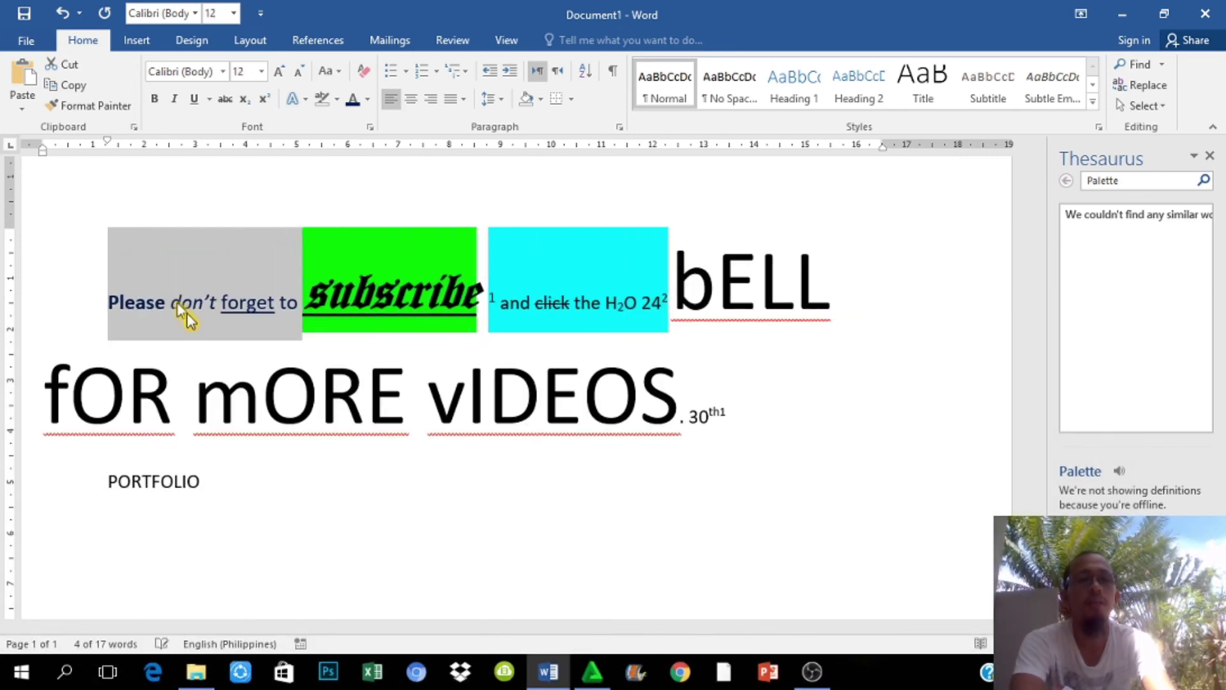
key(ctrl+shift+period)
key(ctrl+shift+period)
key(ctrl+shift+period)
key(ctrl+shift+period)
key(ctrl+shift+period)
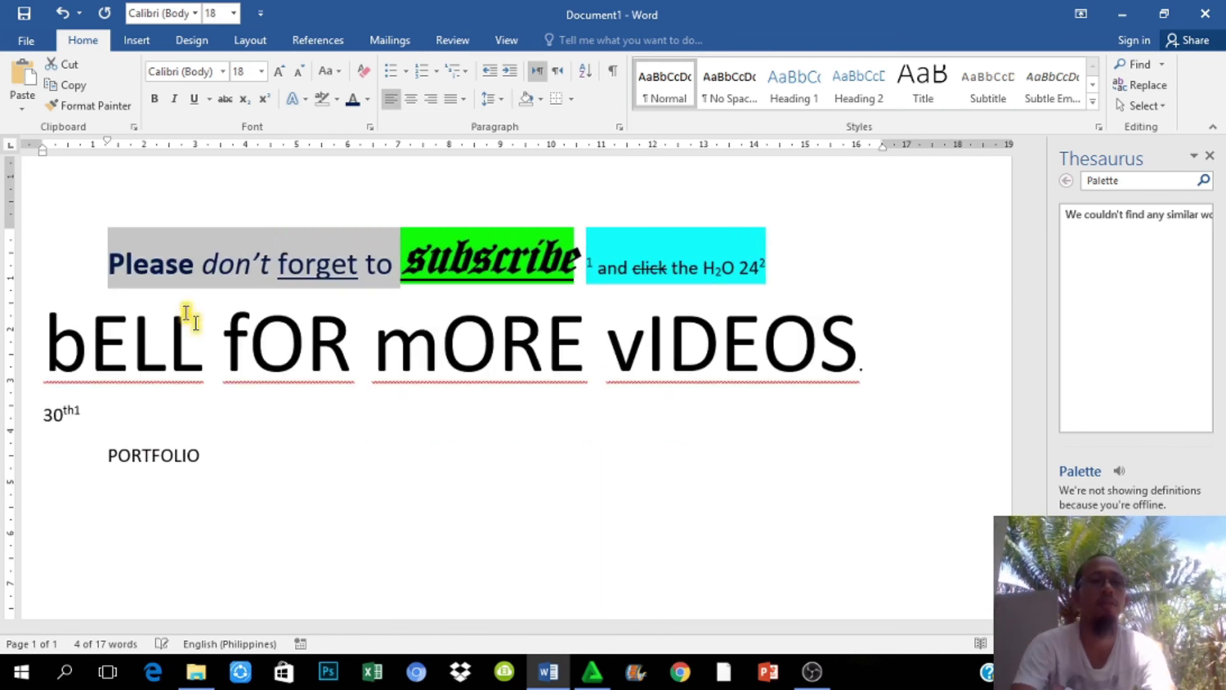
Select the 'bELL fOR mORE vIDEOS.' line and shrink it several sizes.
click(56, 348)
drag(56, 348, 859, 386)
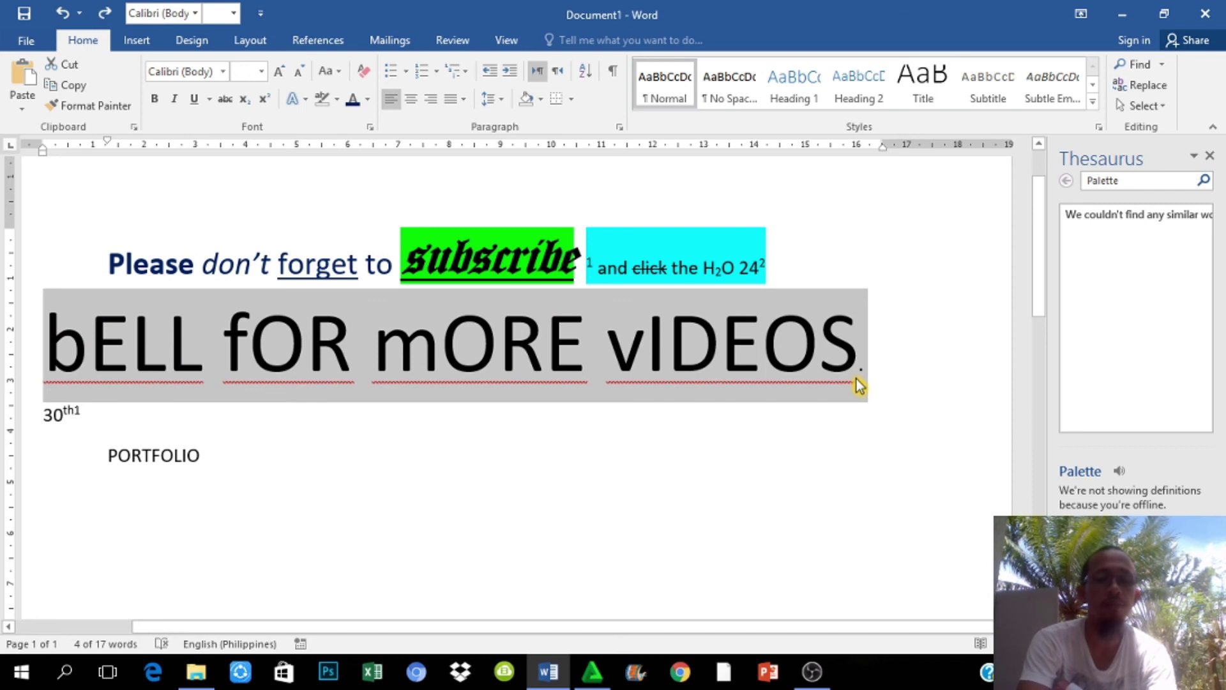
key(ctrl+shift+comma)
key(ctrl+shift+comma)
key(ctrl+shift+comma)
key(ctrl+shift+comma)
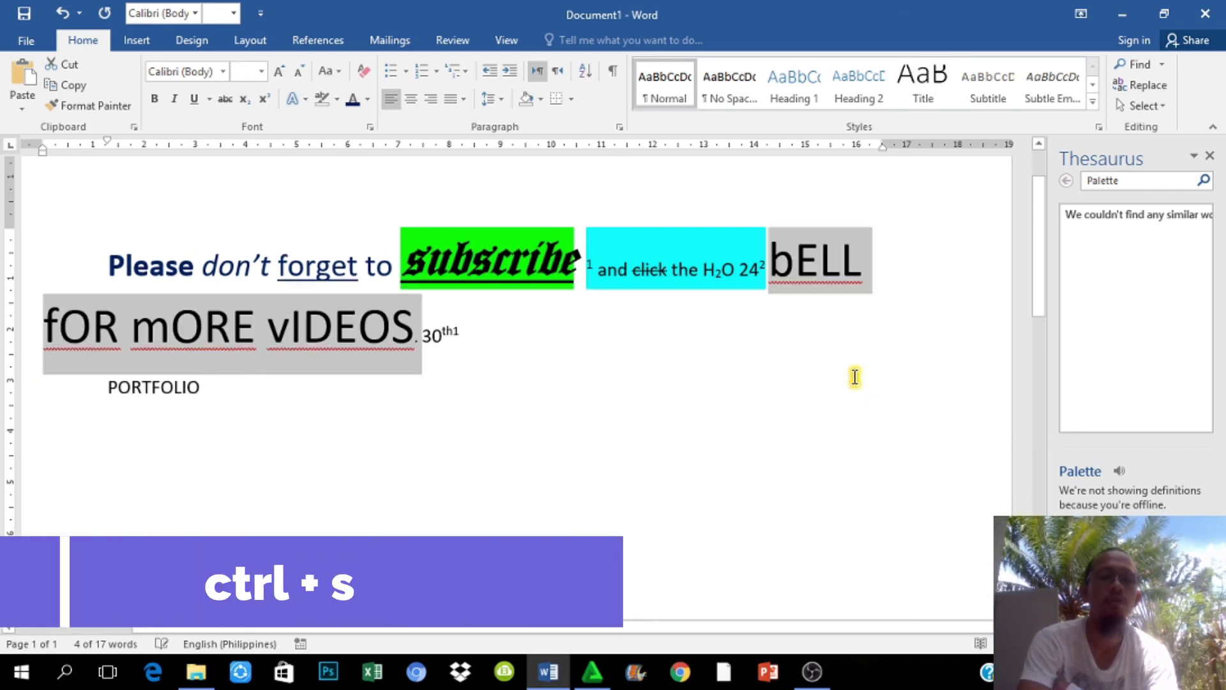
key(ctrl+shift+comma)
key(ctrl+shift+comma)
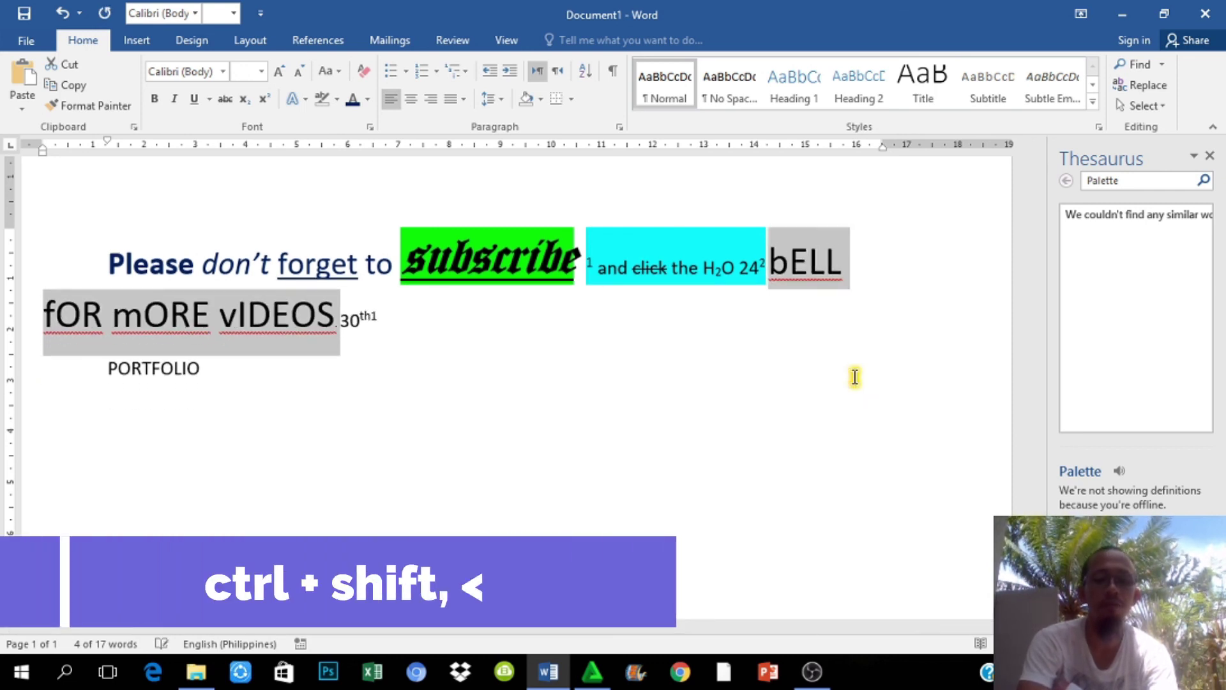
key(ctrl+shift+comma)
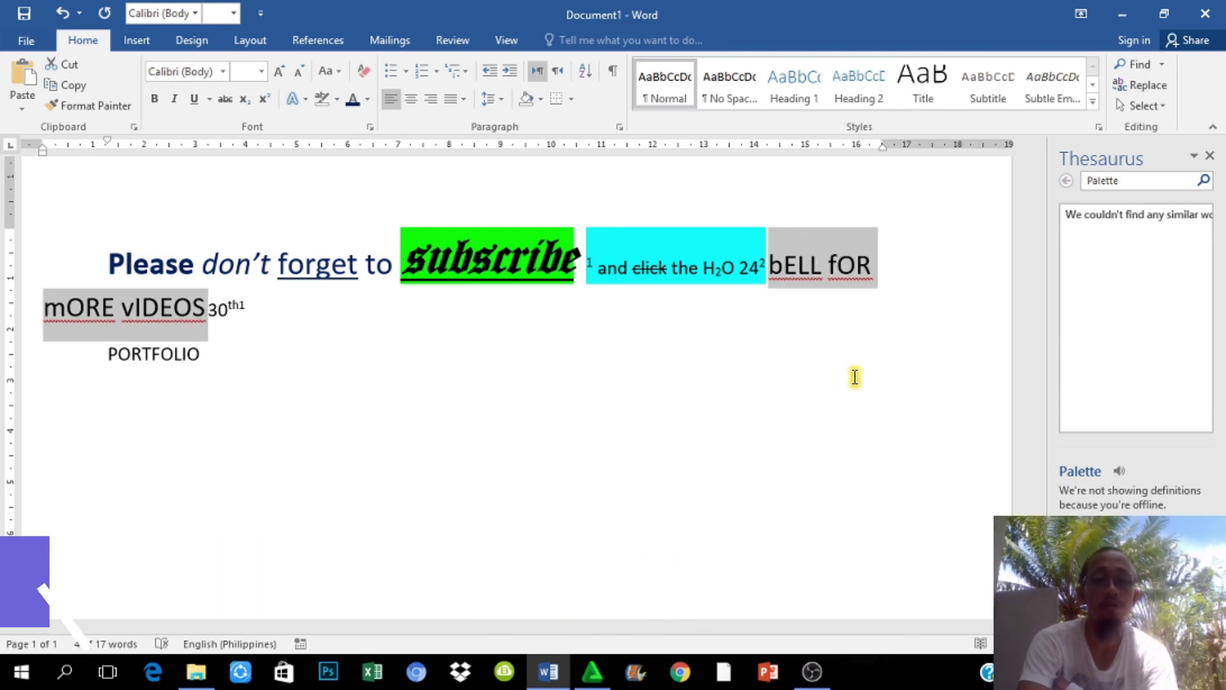
key(ctrl+shift+comma)
key(ctrl+shift+comma)
Fine-tune the line's size so it stays large with '30th' beside it.
key(ctrl+shift+period)
key(ctrl+shift+period)
key(ctrl+shift+period)
key(ctrl+shift+period)
key(ctrl+shift+period)
key(ctrl+shift+period)
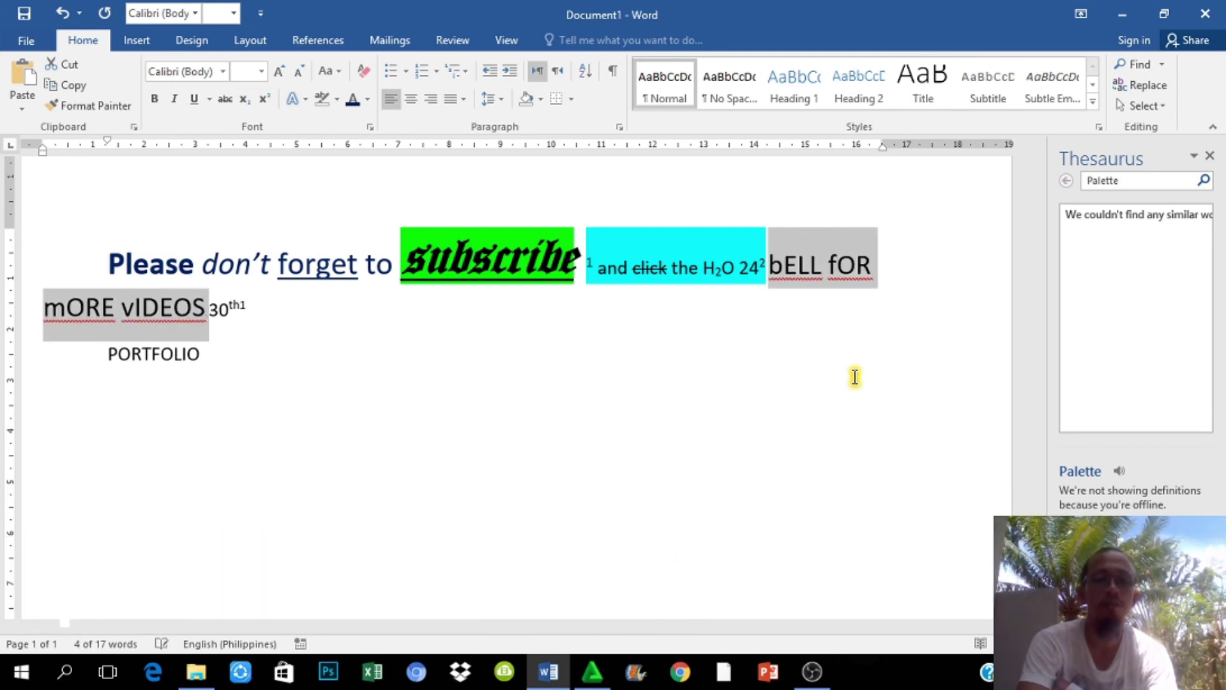
key(ctrl+shift+period)
key(ctrl+shift+period)
key(ctrl+shift+comma)
key(ctrl+shift+comma)
key(ctrl+shift+comma)
key(ctrl+shift+period)
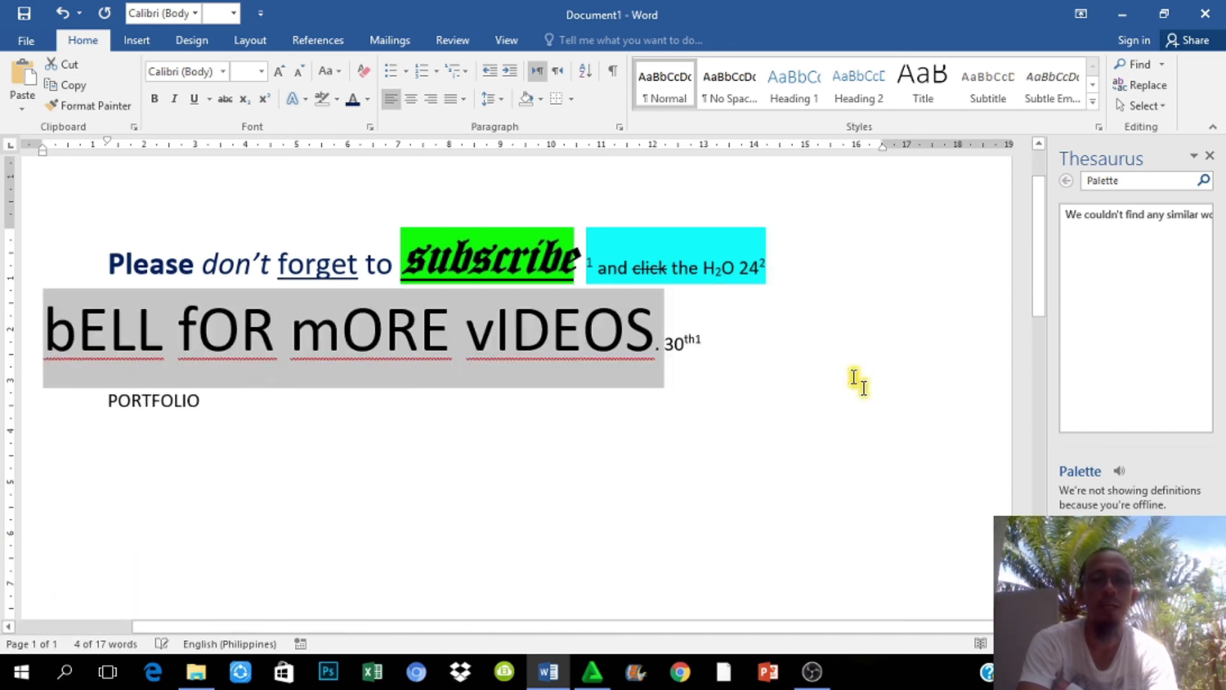
key(ctrl+shift+period)
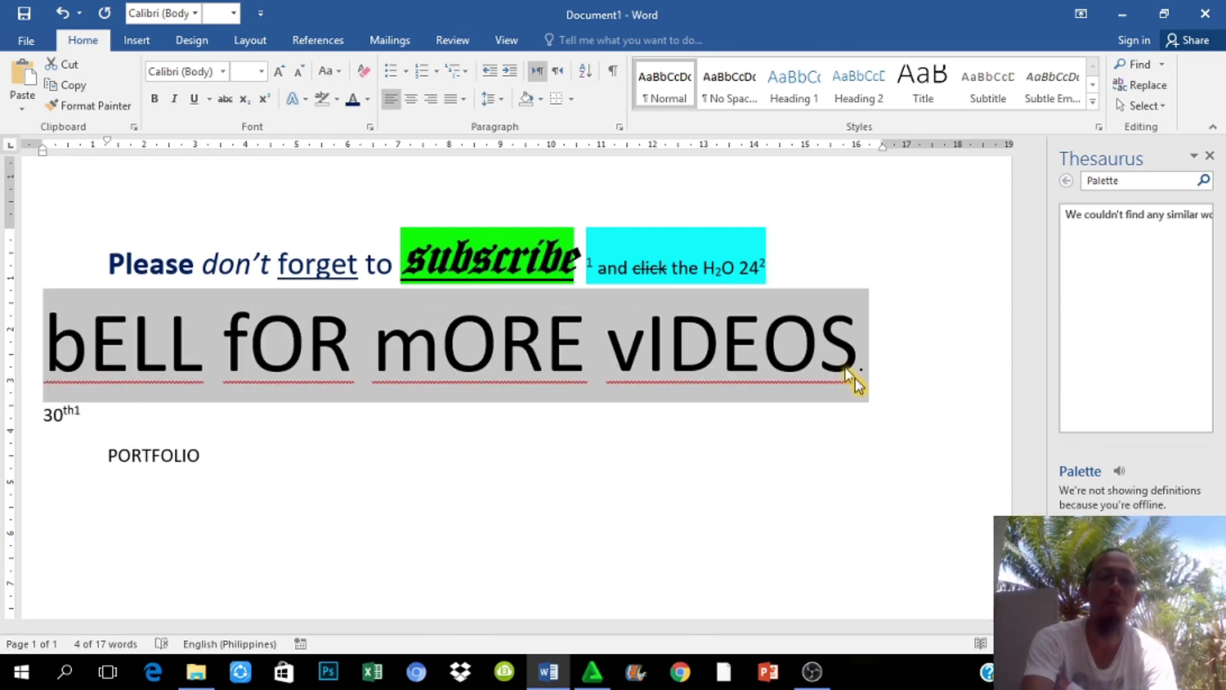
key(ctrl+shift+comma)
key(ctrl+shift+comma)
key(ctrl+shift+comma)
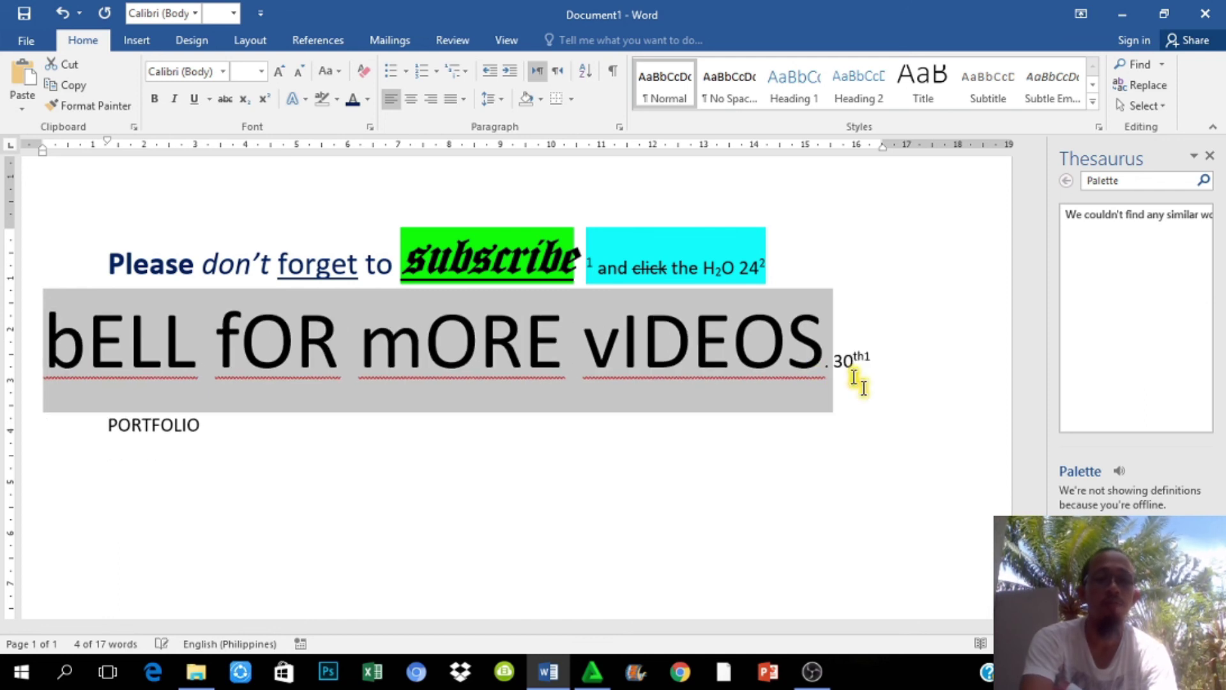
key(ctrl+shift+period)
key(ctrl+bracketright)
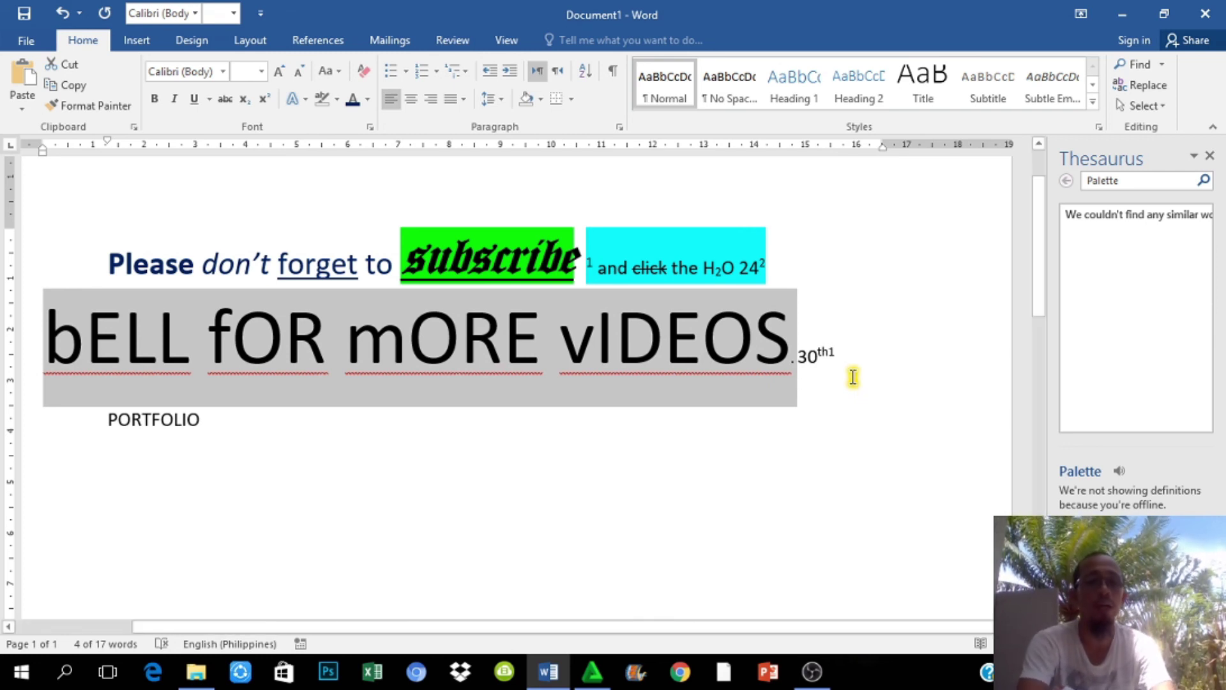
click(306, 100)
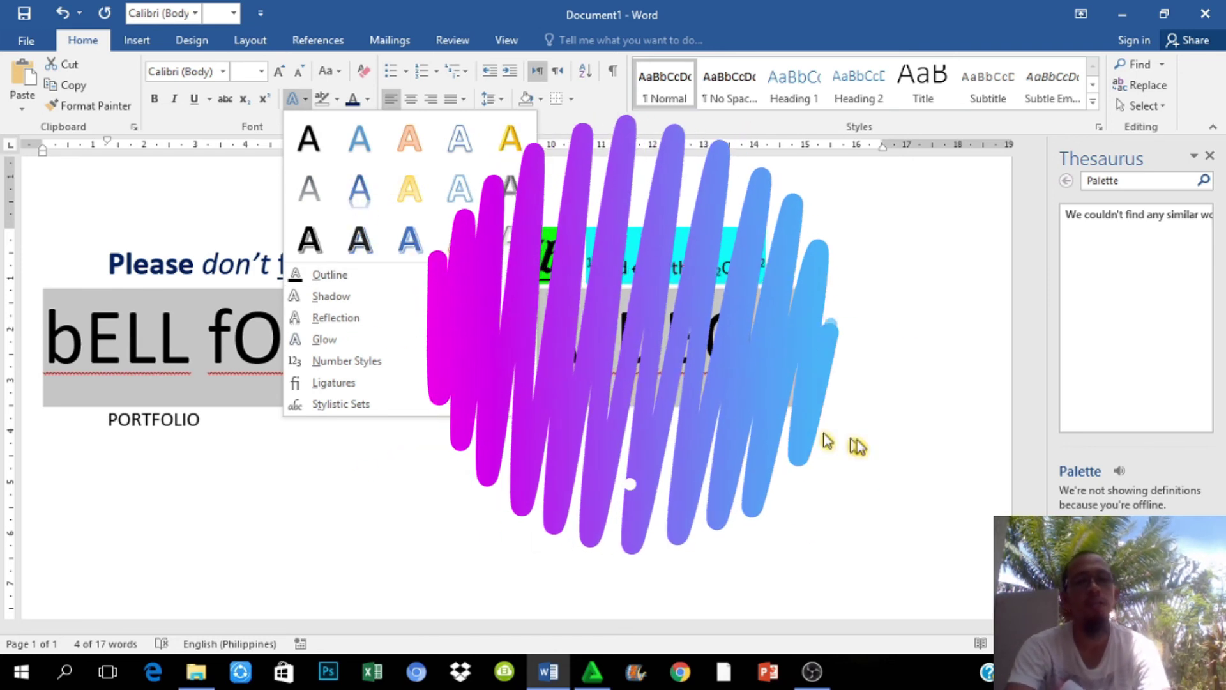
key(Escape)
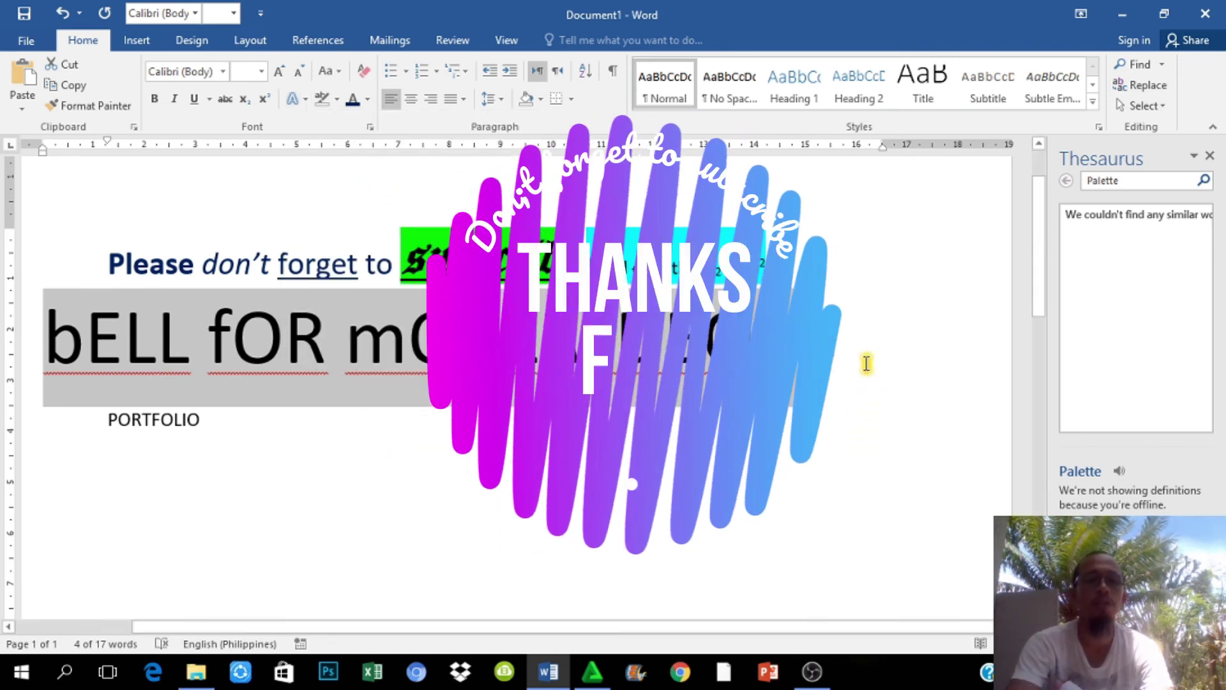